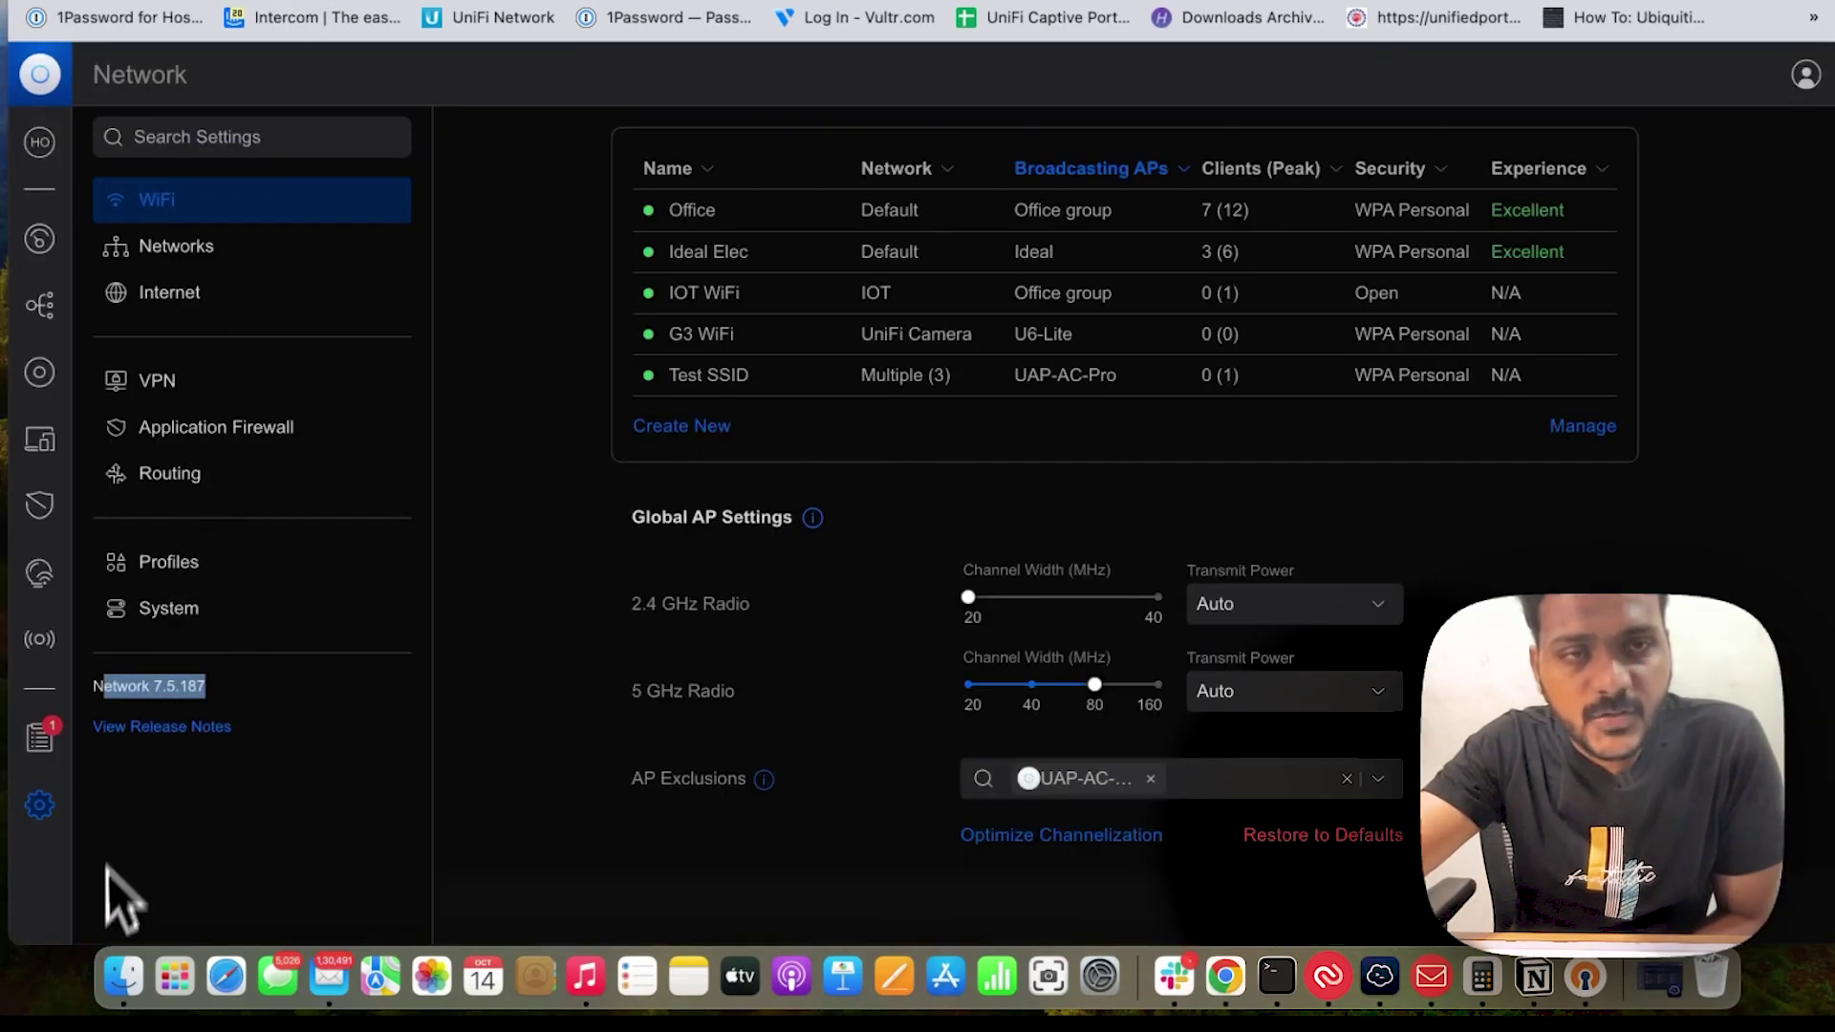
left_click(118, 805)
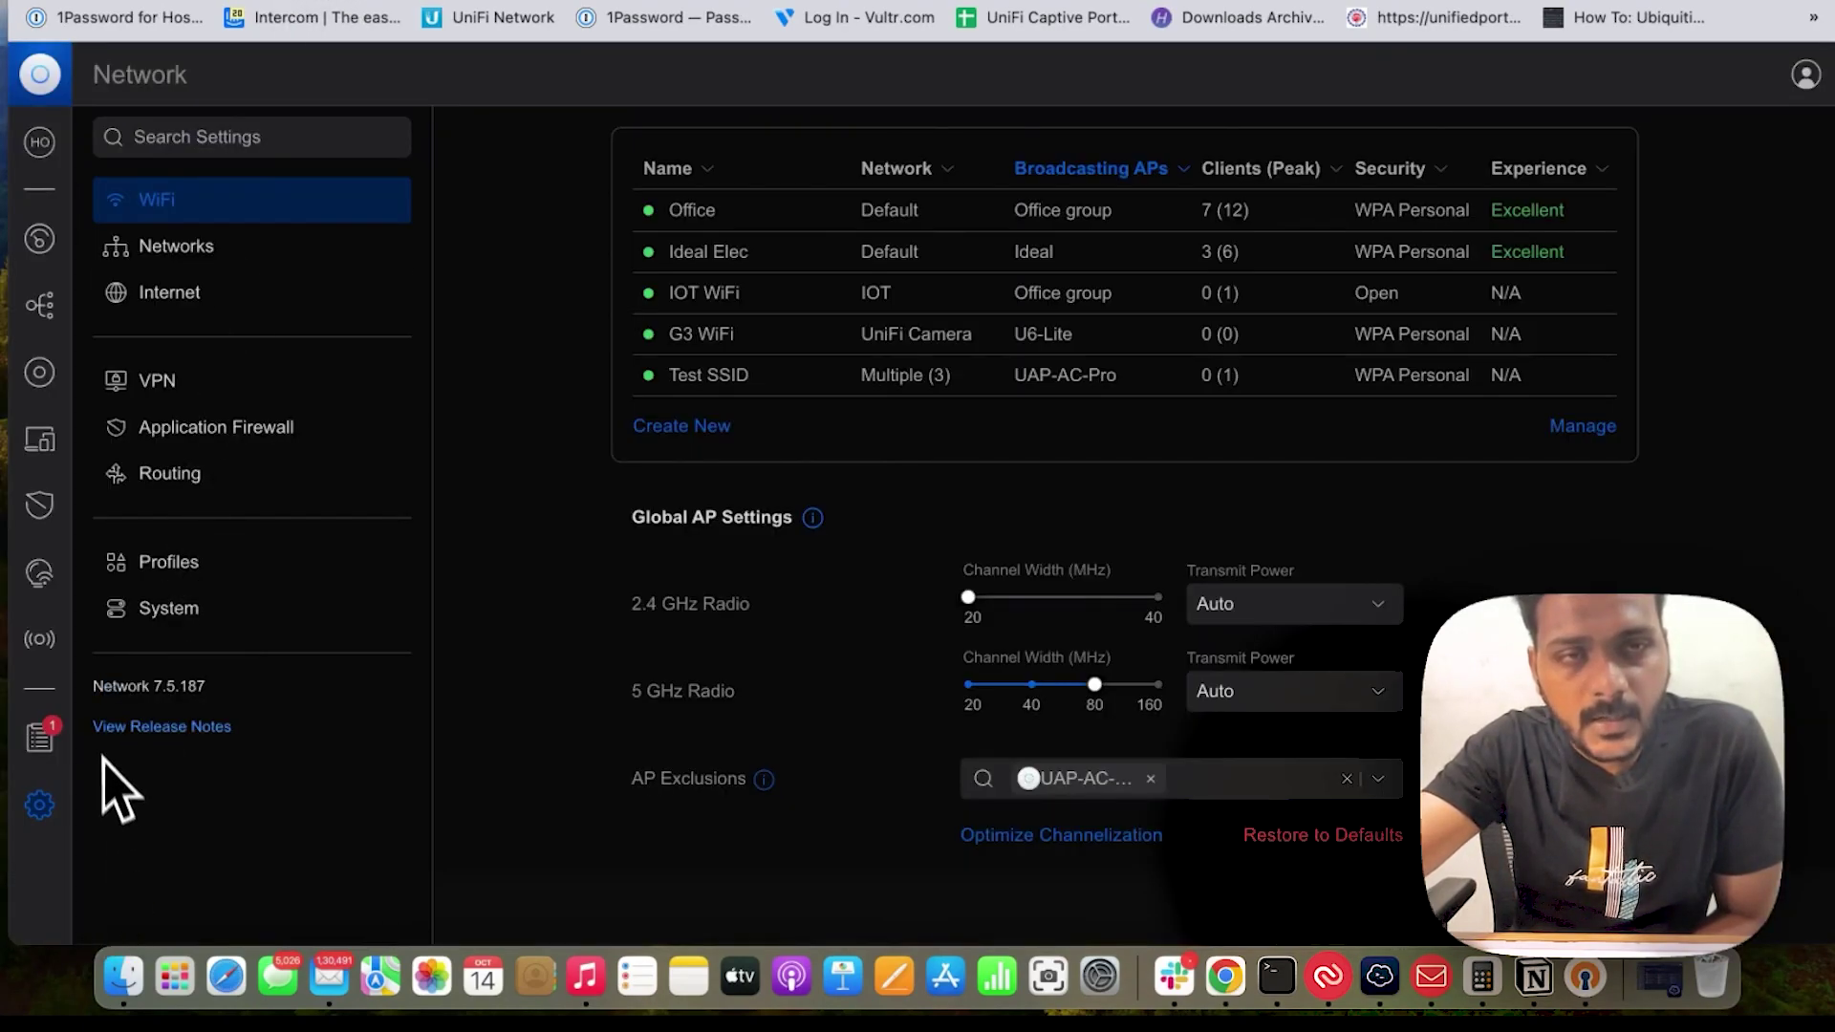
mouse_move(94, 703)
left_mouse_down()
mouse_move(175, 705)
mouse_move(92, 690)
left_mouse_up()
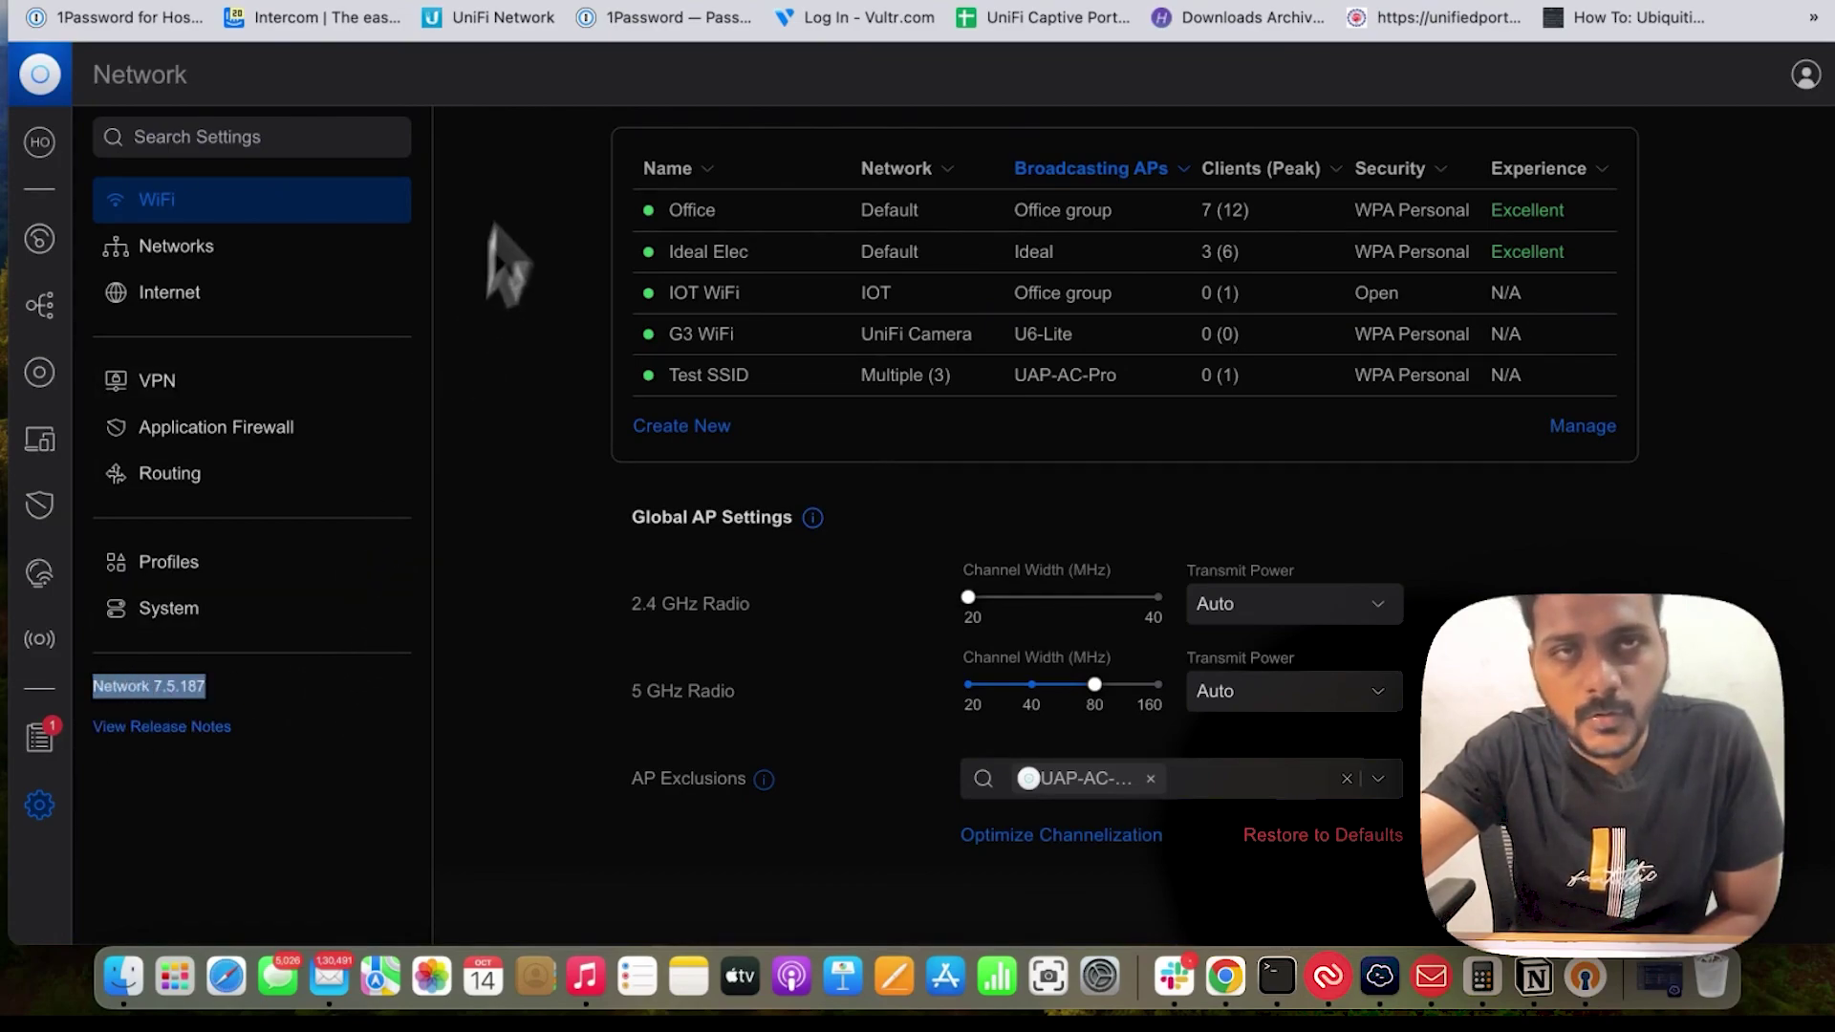
key("ctrl+Tab")
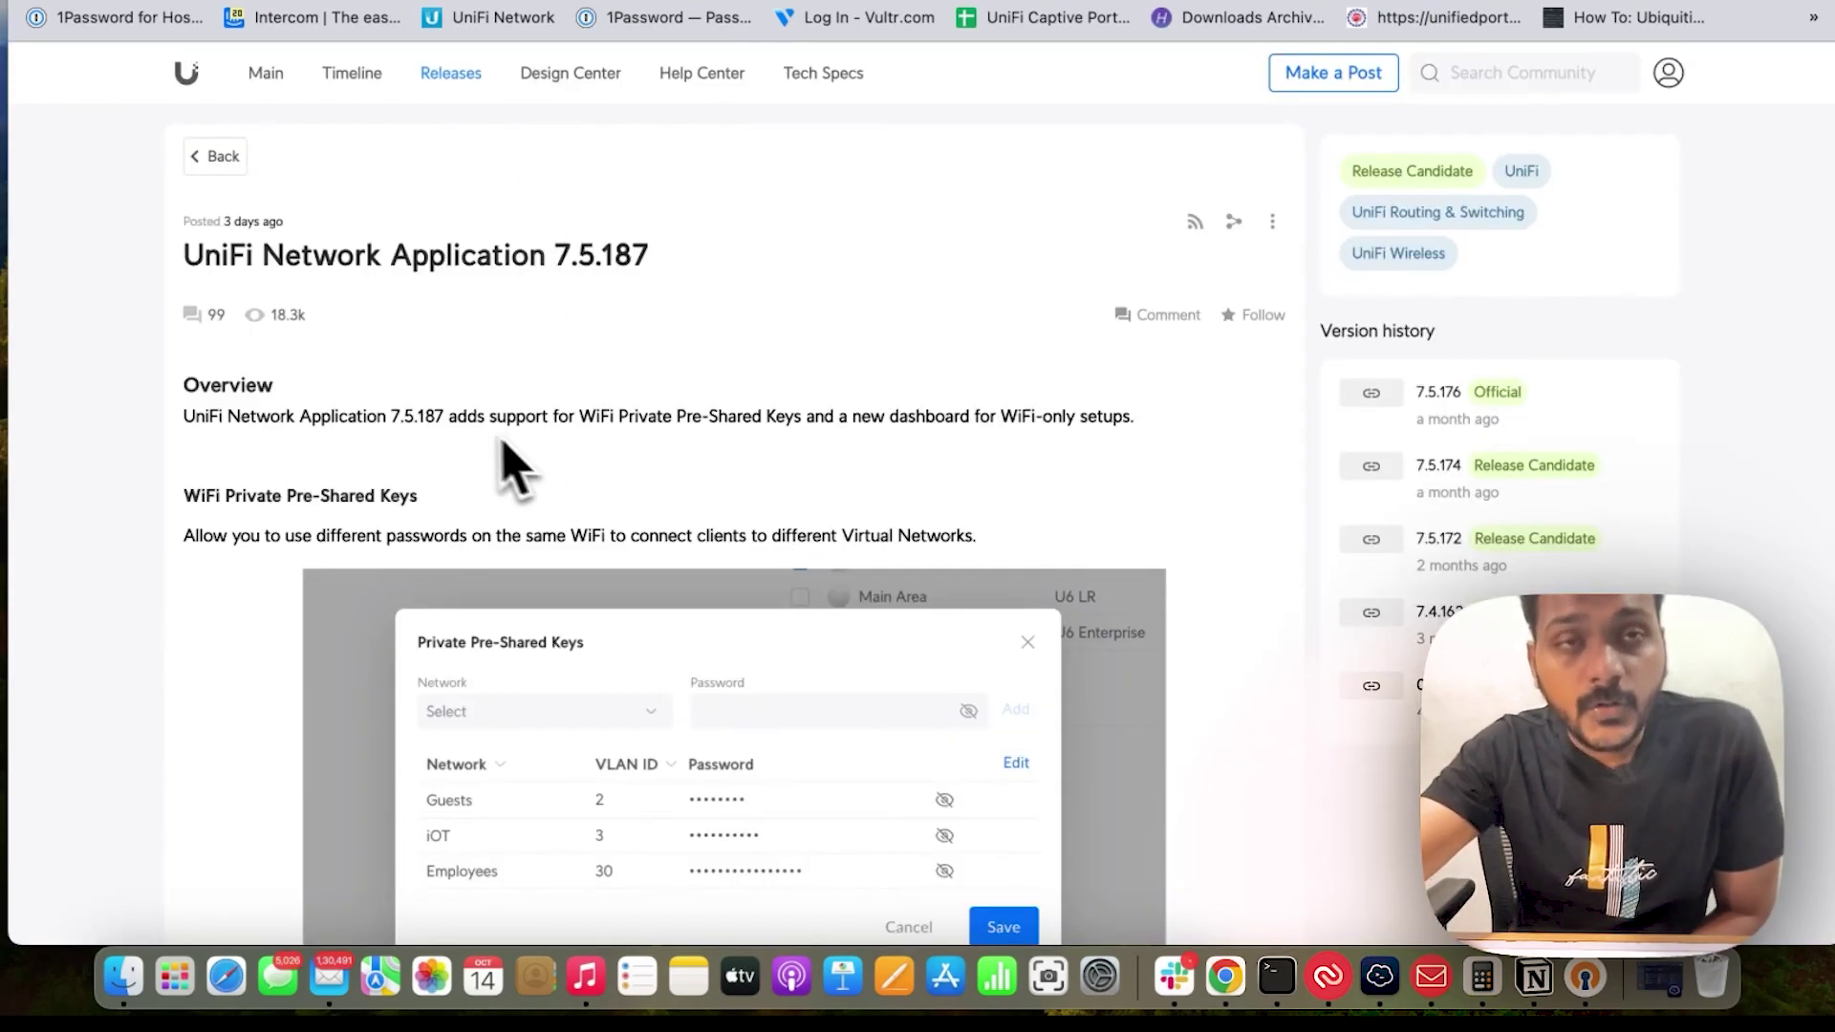
scroll(420, 450, "down", 1)
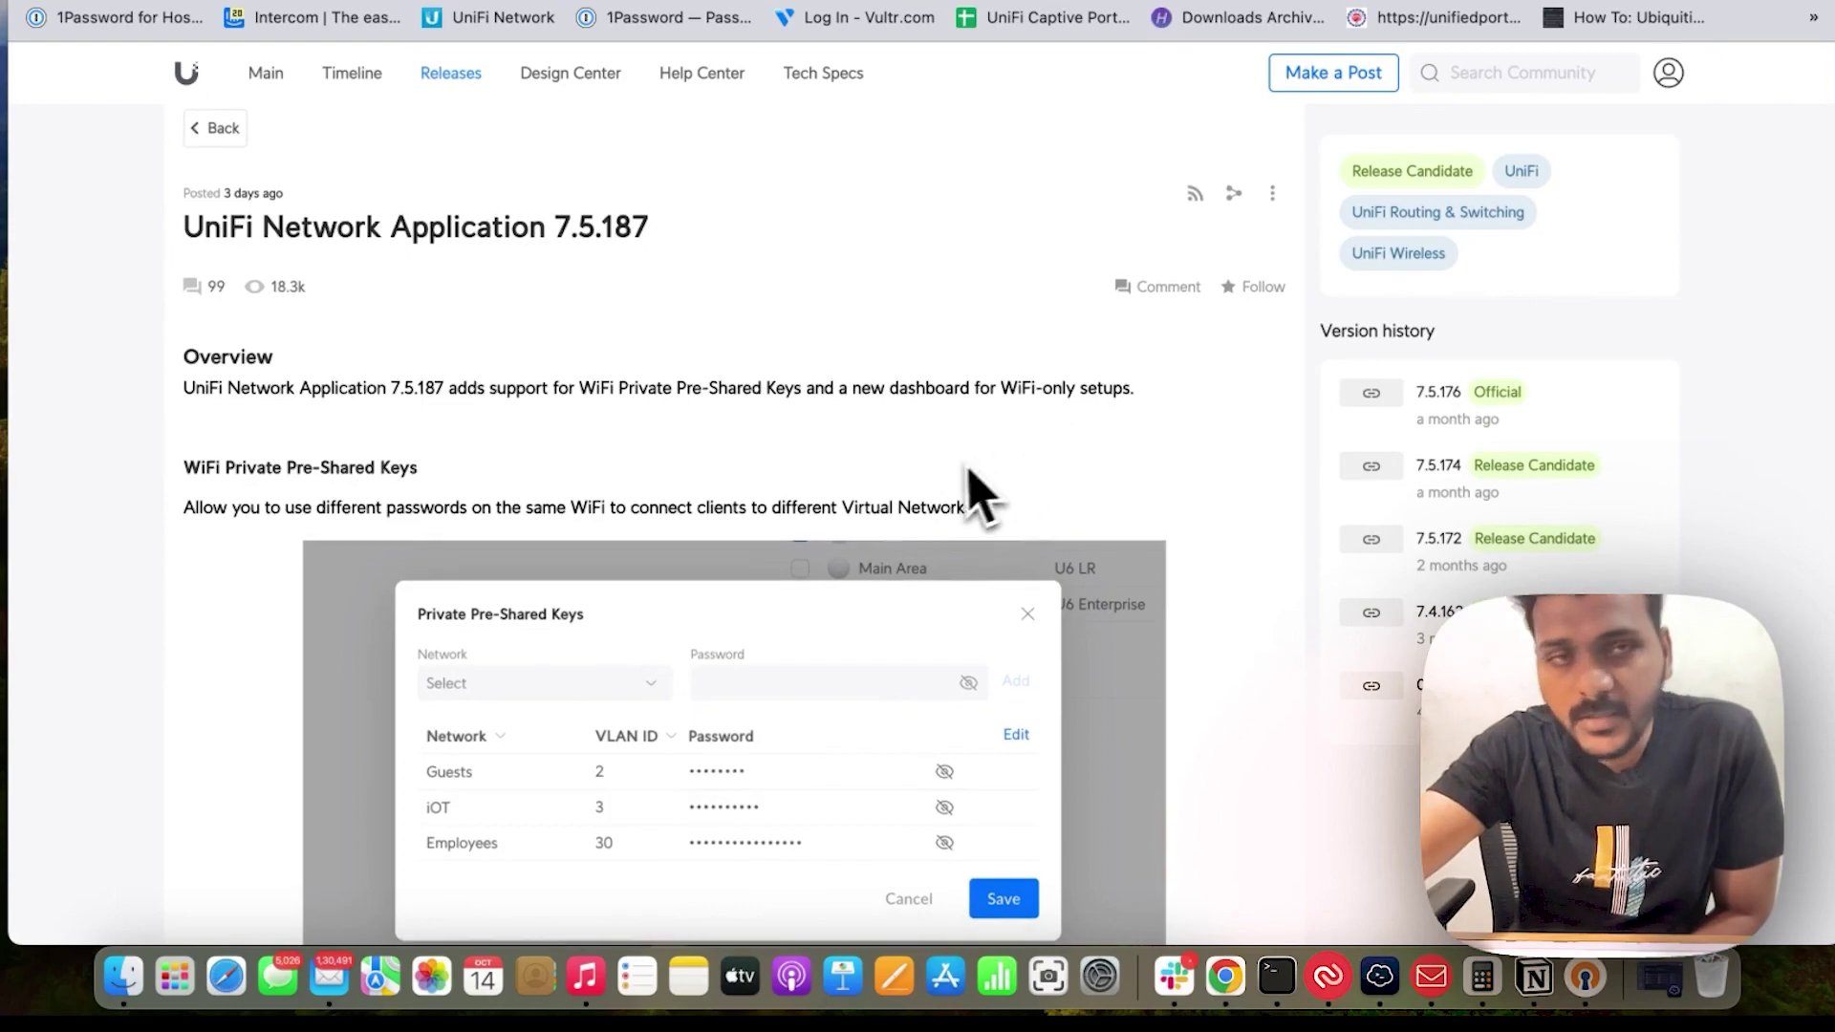
scroll(822, 507, "down", 5)
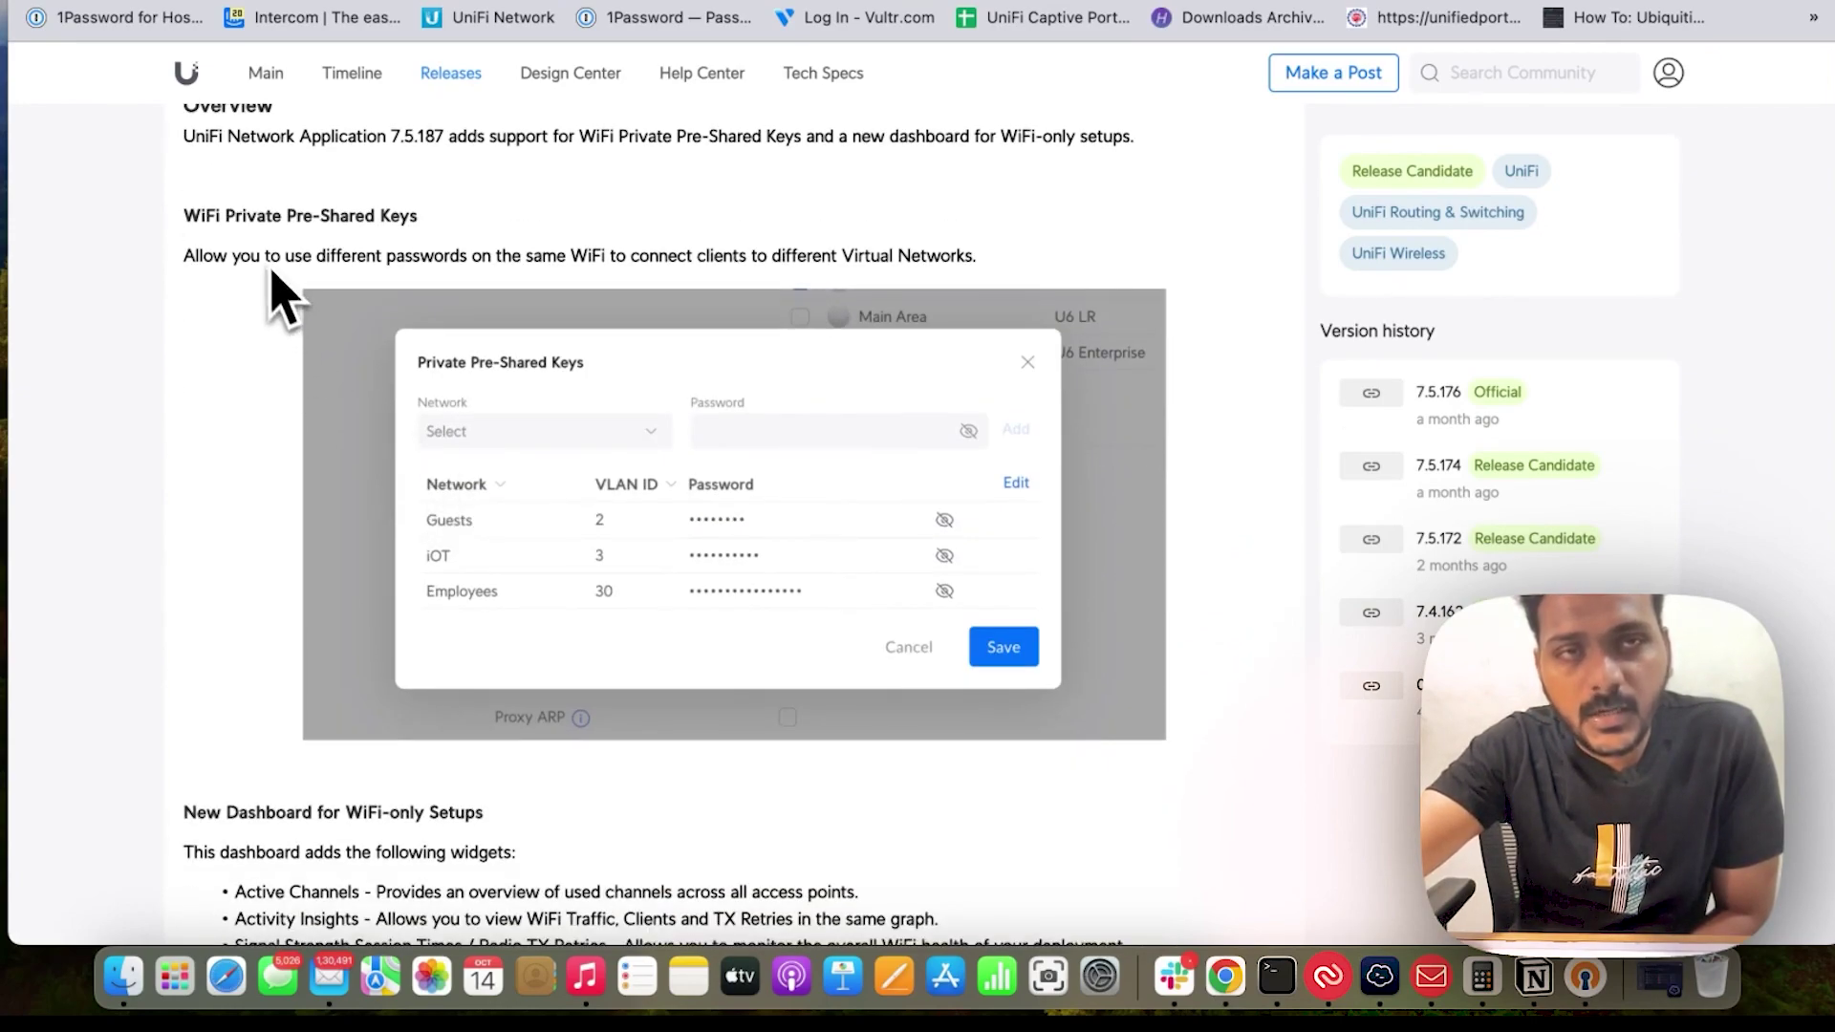
left_click_drag(184, 218, 421, 216)
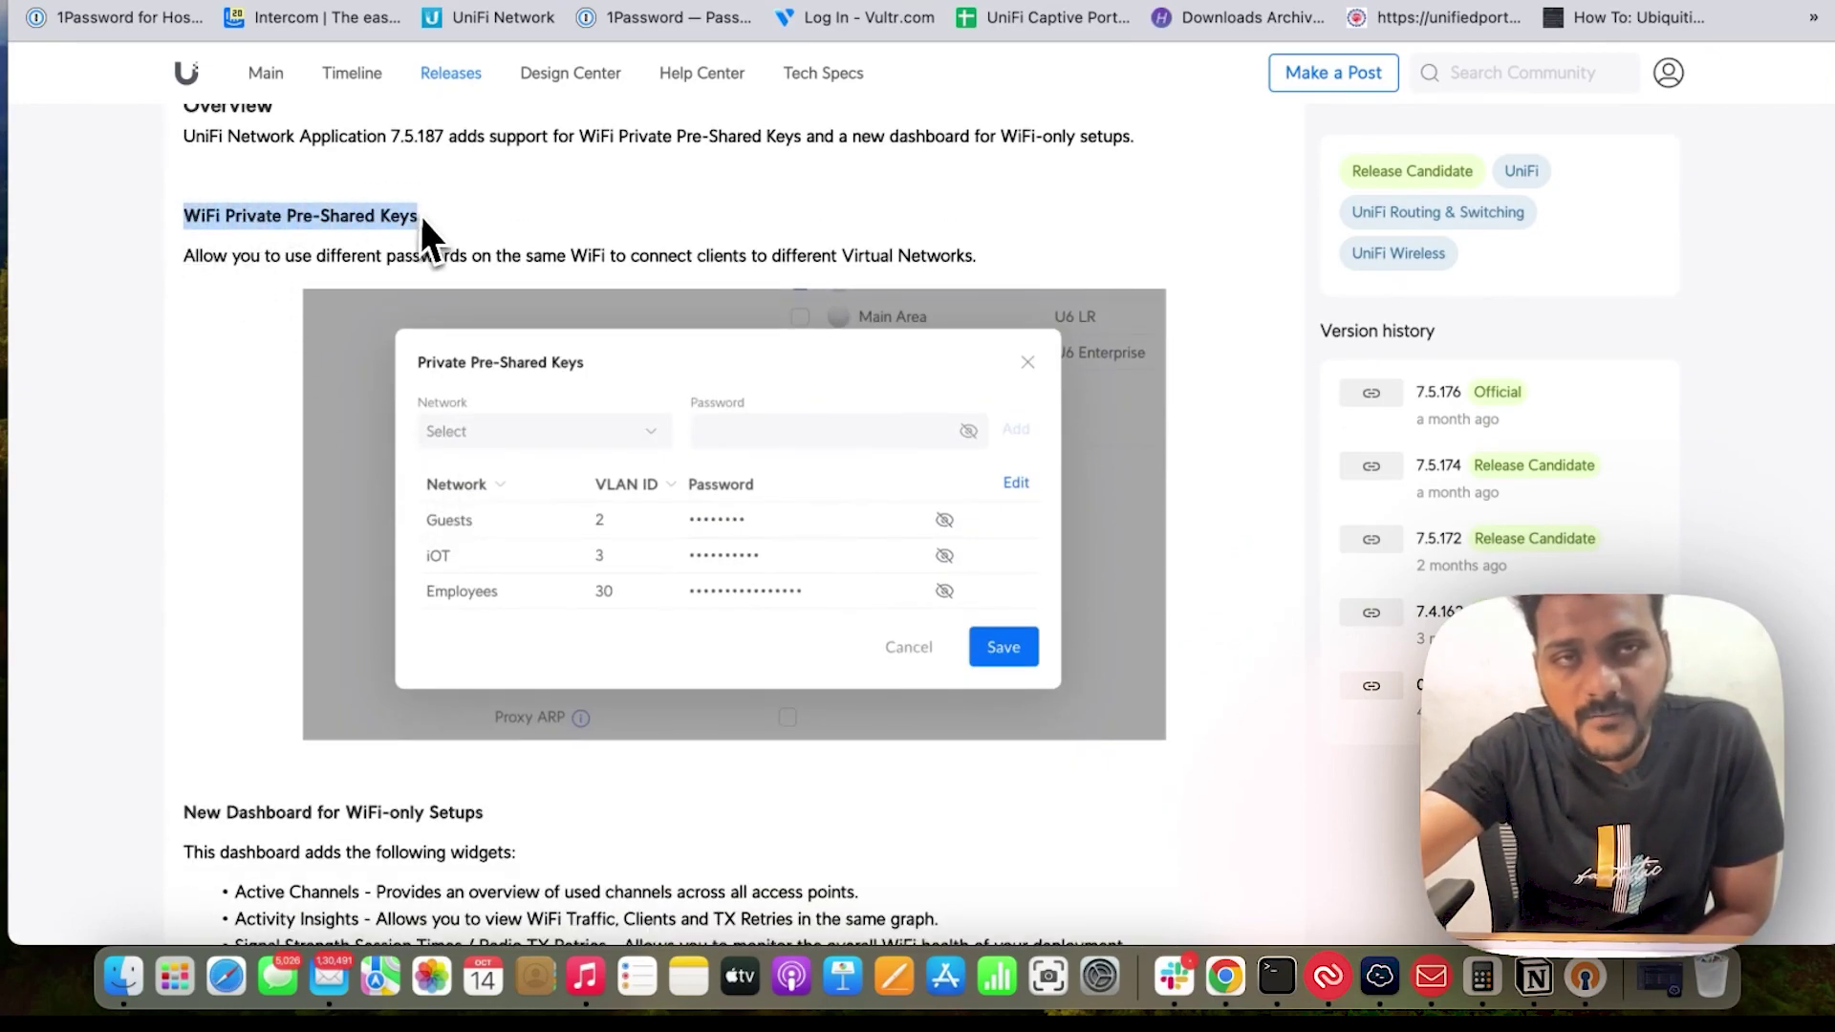
left_click(285, 279)
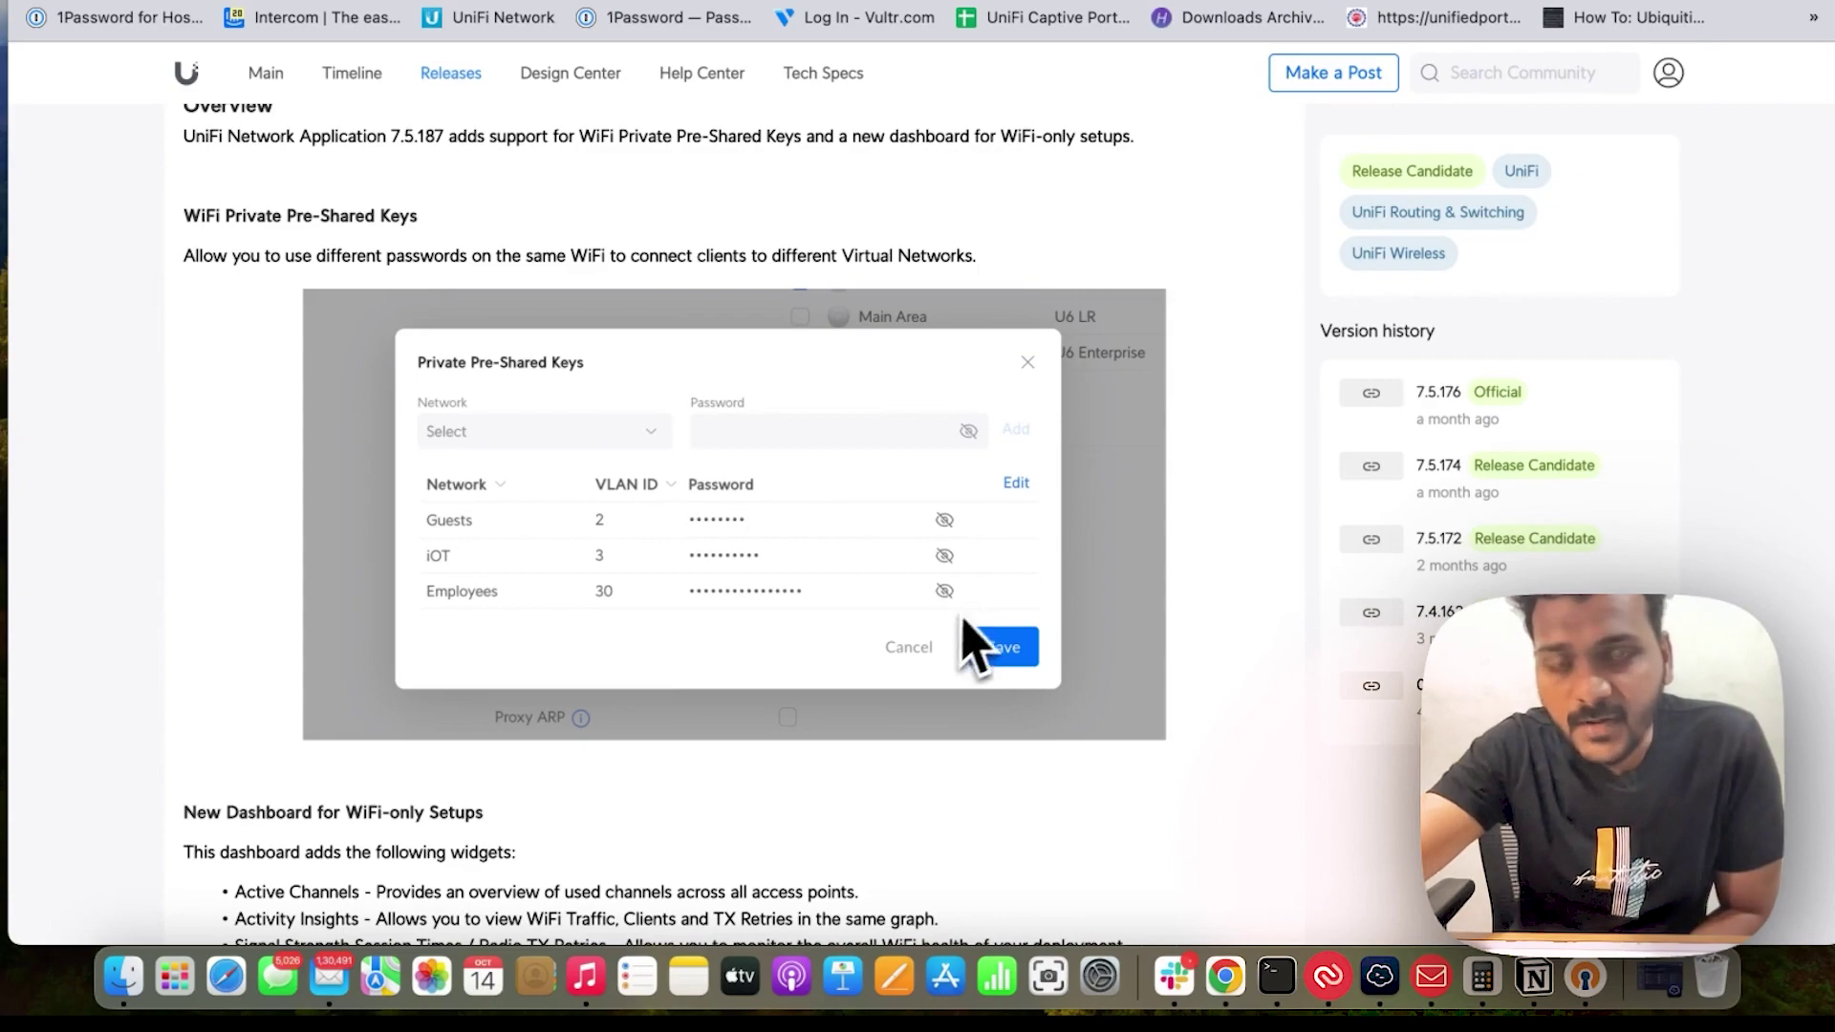
scroll(965, 621, "down", 5)
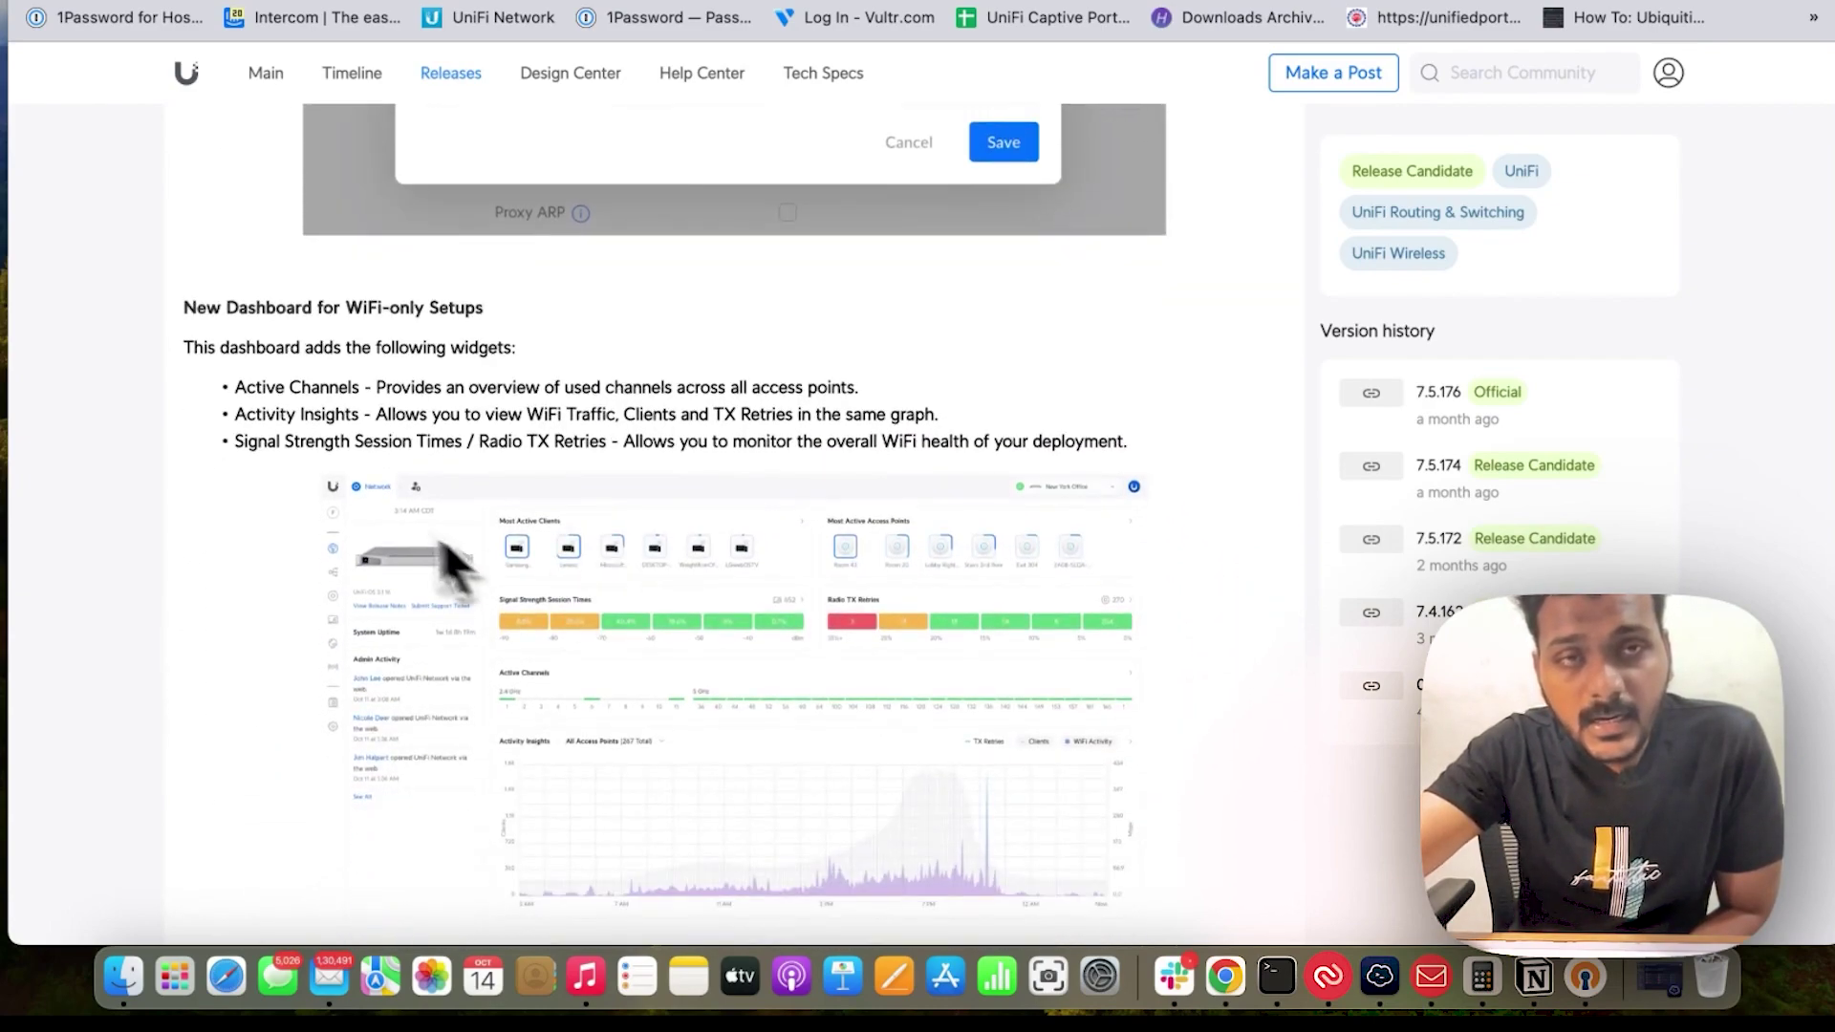
left_click_drag(181, 306, 484, 307)
left_click(472, 450)
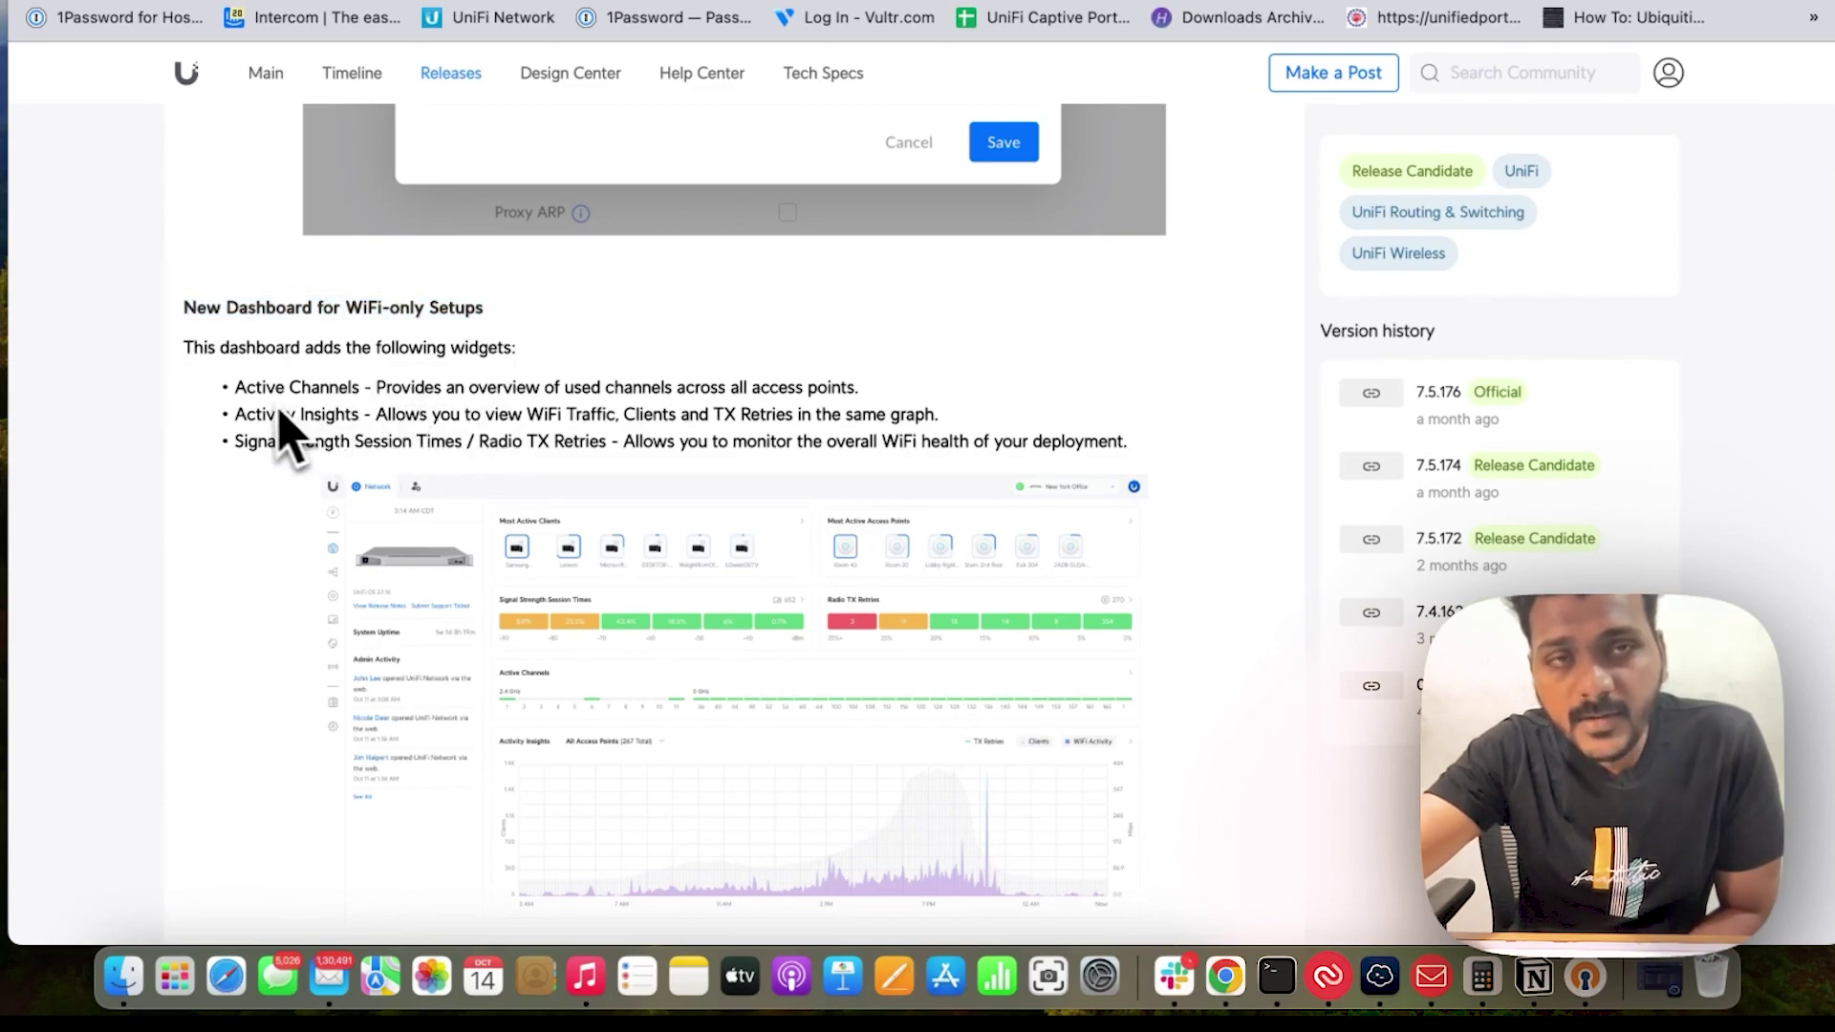
left_click_drag(260, 387, 353, 400)
left_click(311, 409)
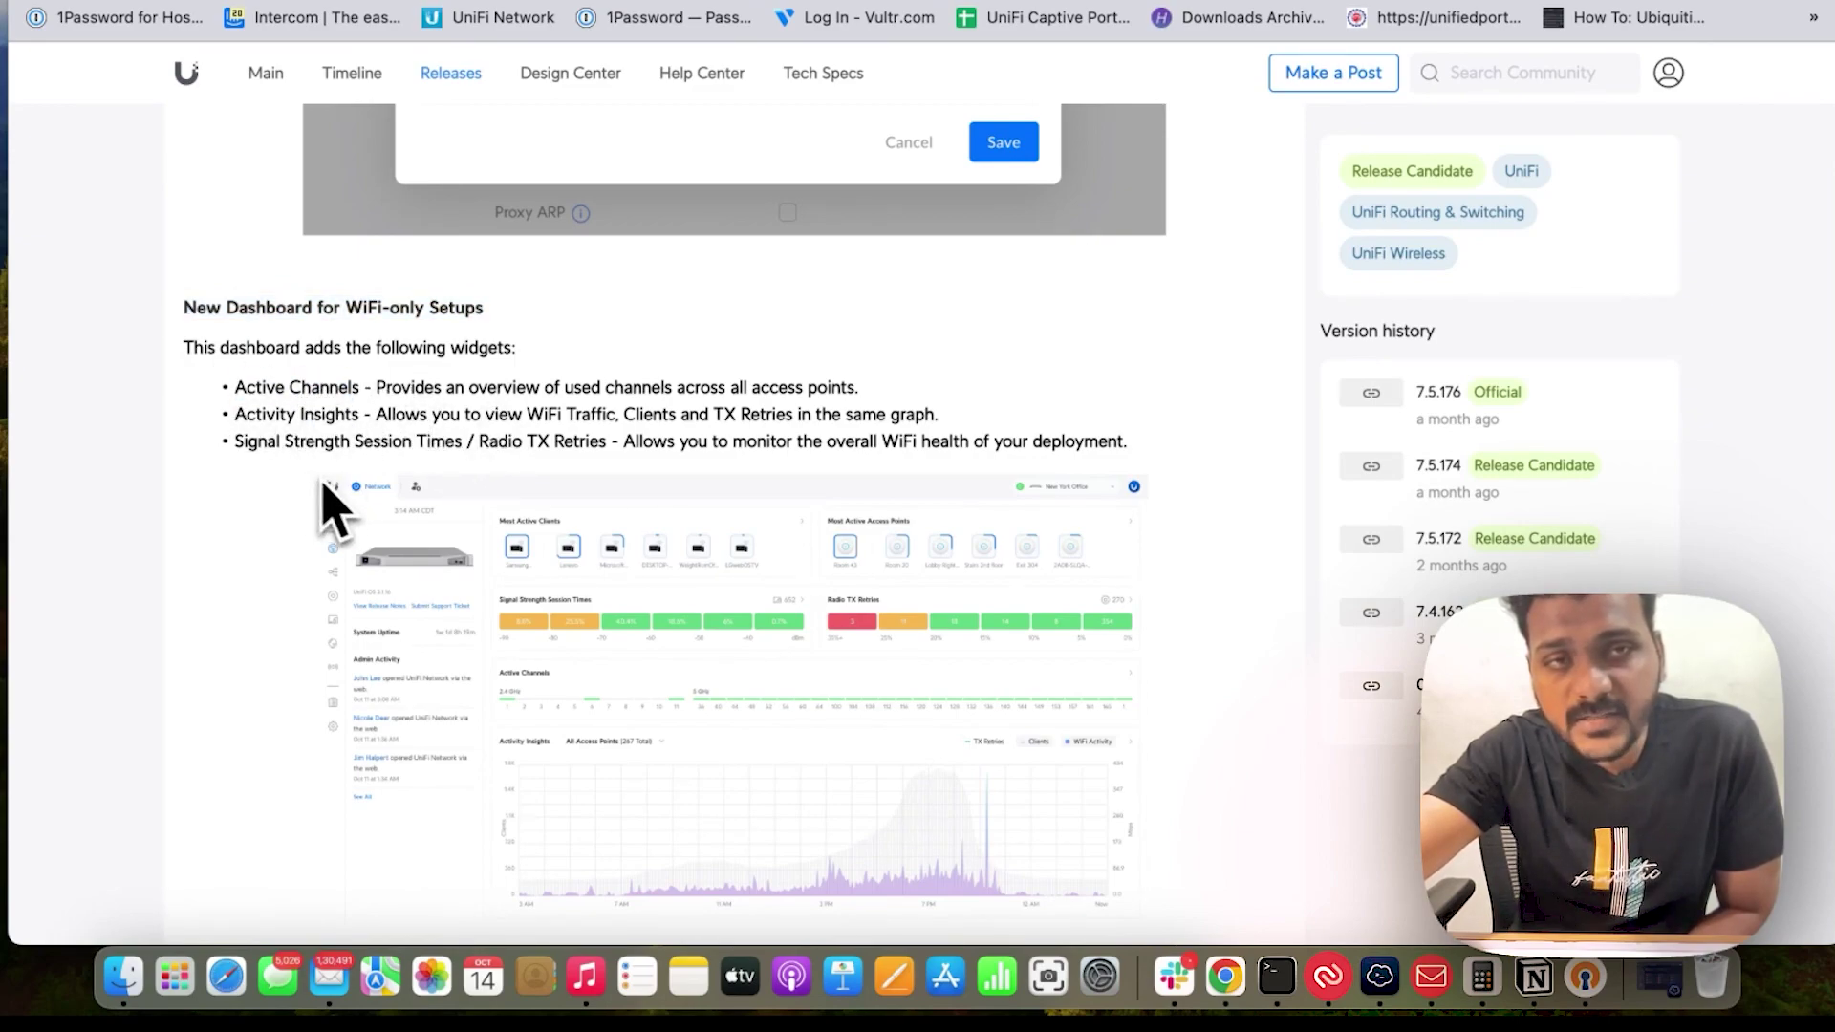
scroll(709, 688, "down", 5)
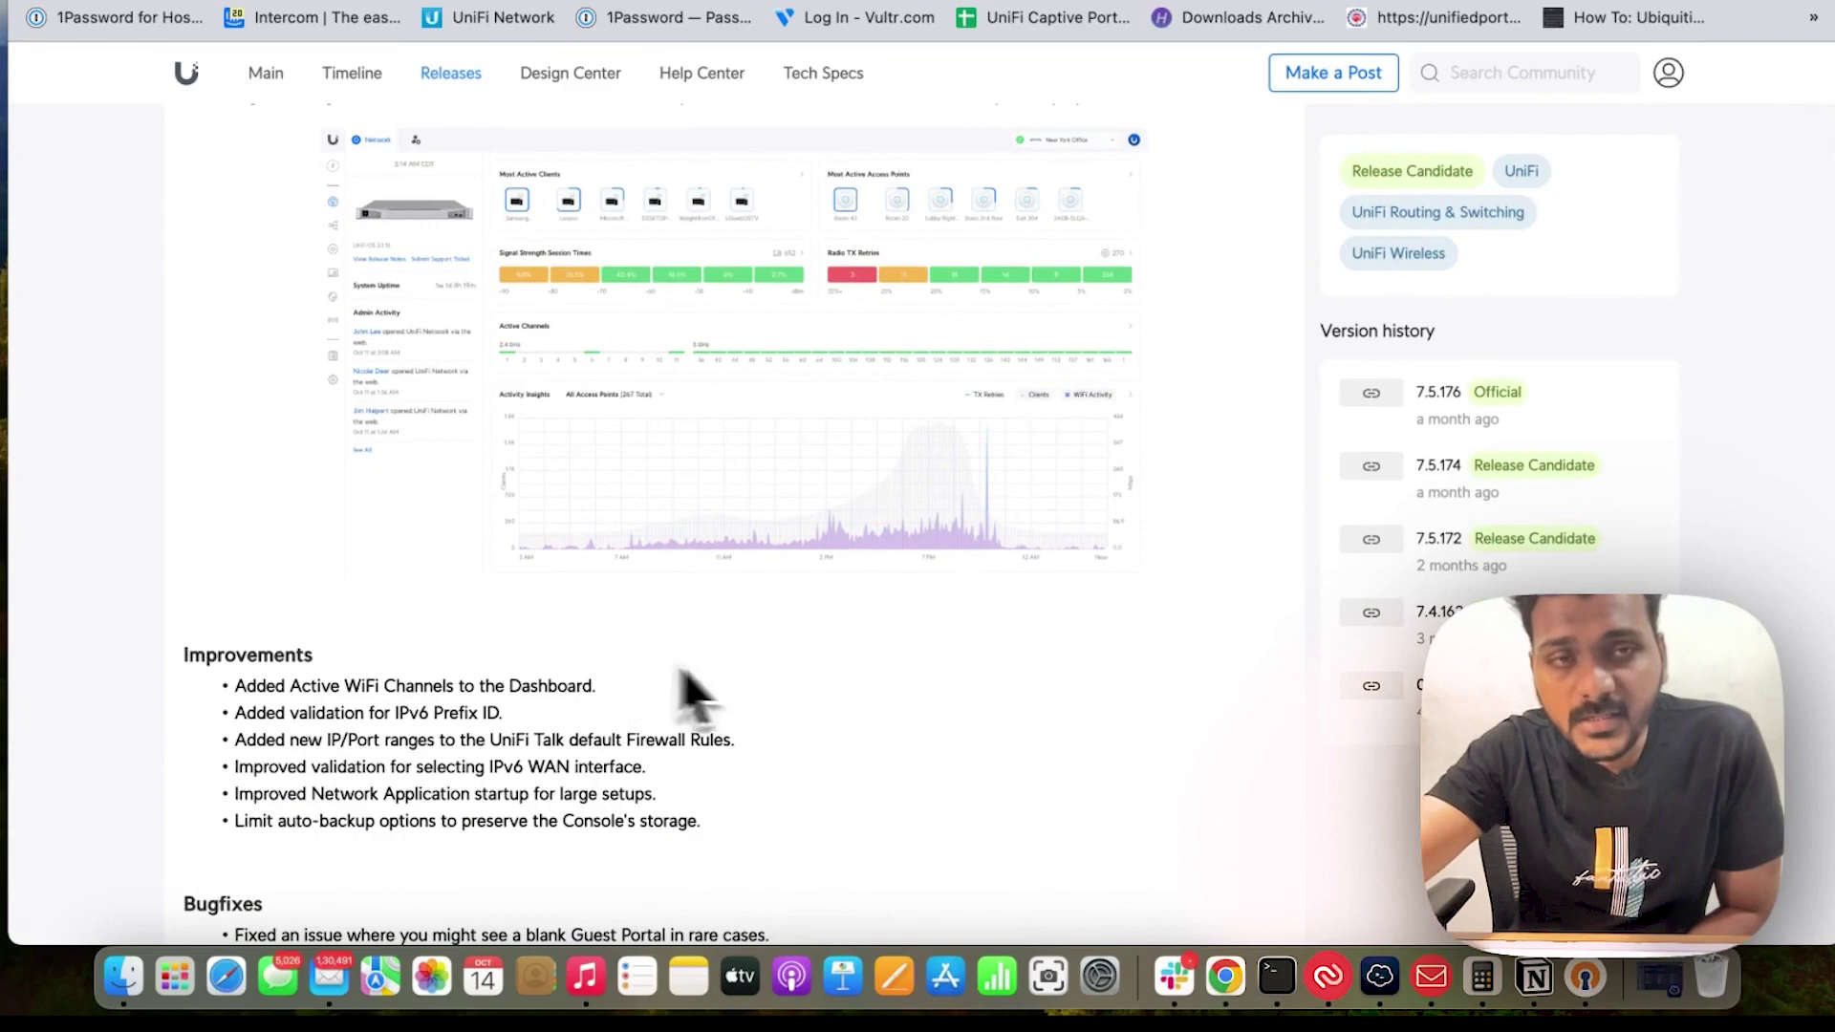
scroll(653, 659, "down", 2)
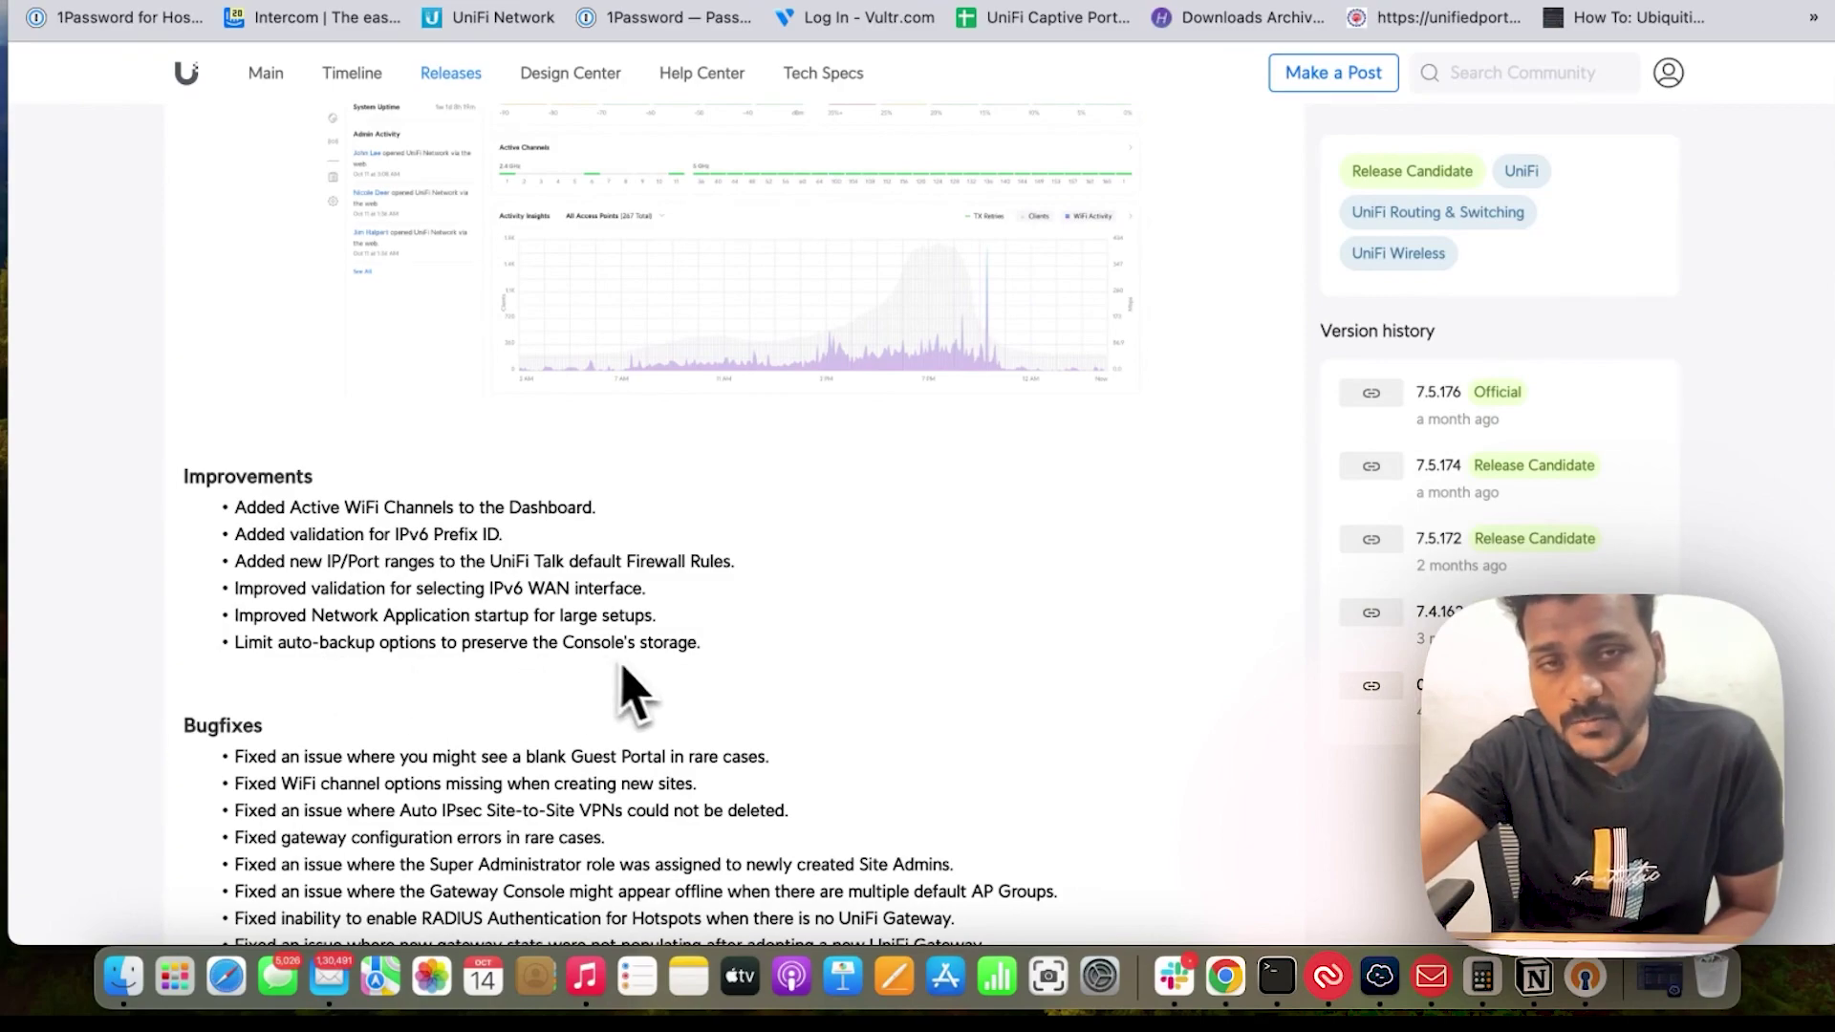
- Scroll through the 7.5.187 release notes' Bugfixes section and back up to the top
scroll(586, 668, "down", 5)
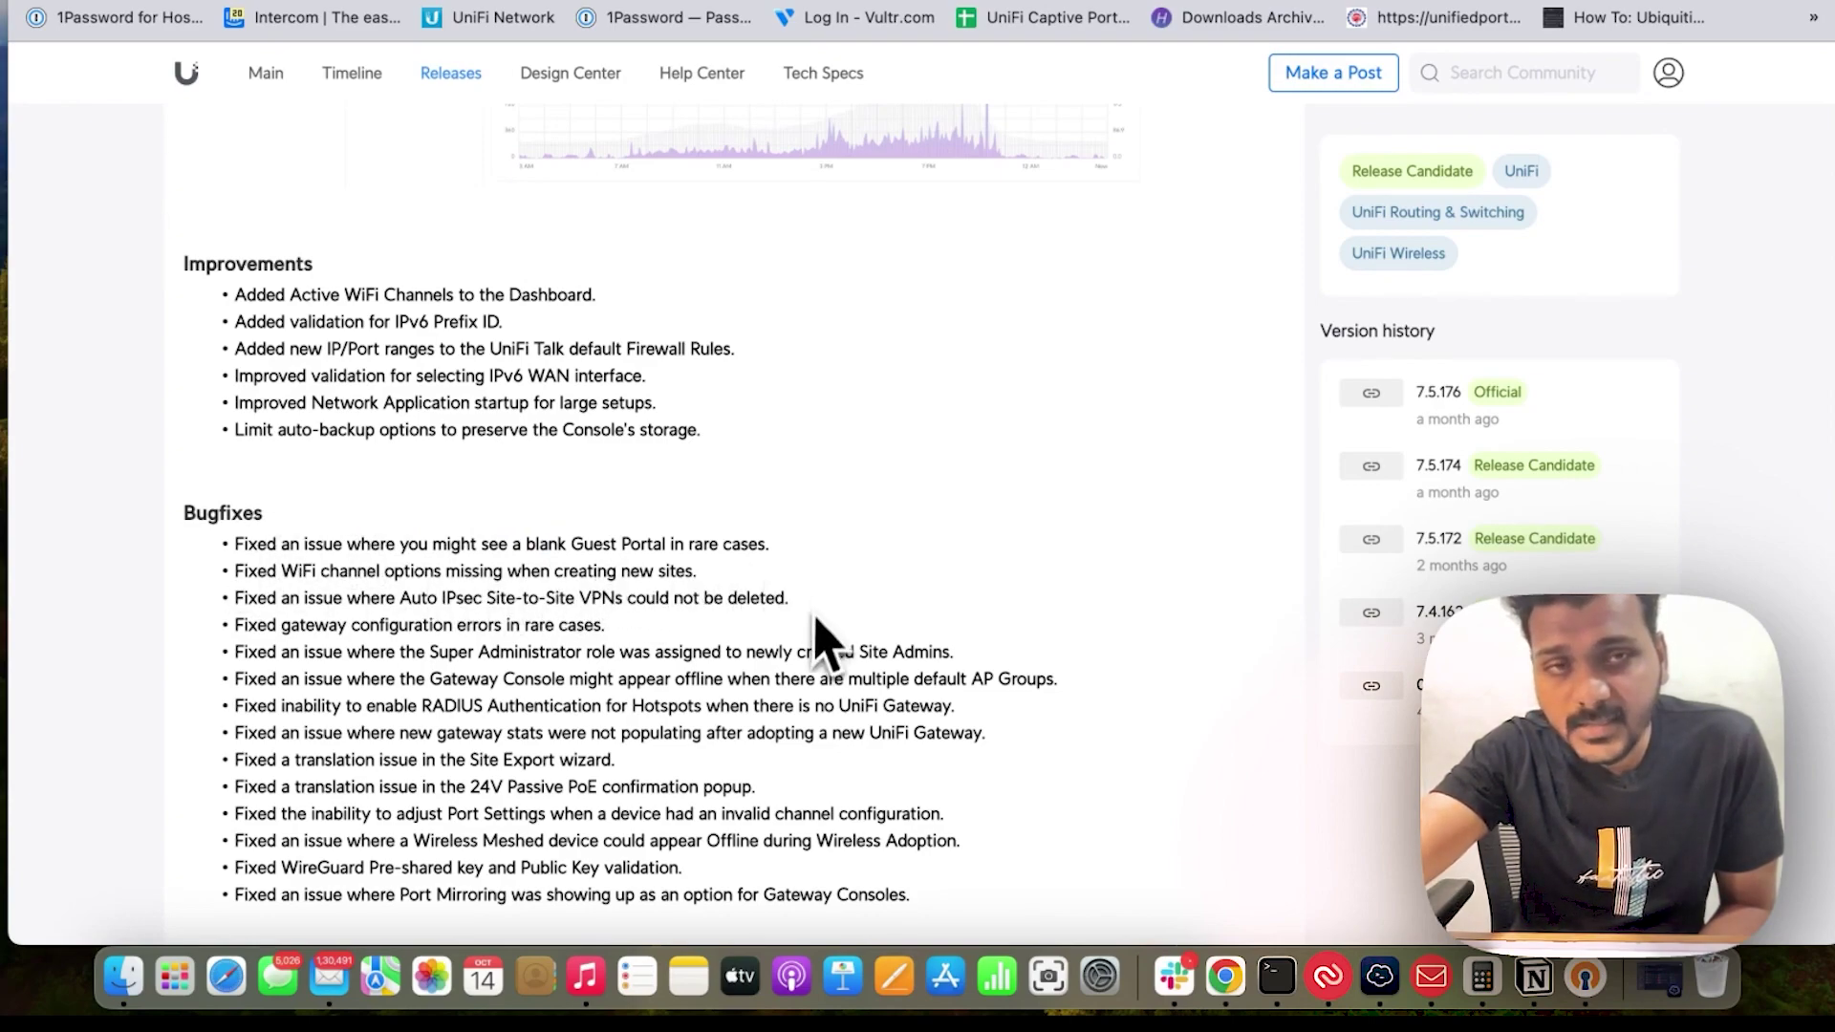
scroll(387, 607, "up", 1)
scroll(361, 631, "down", 1)
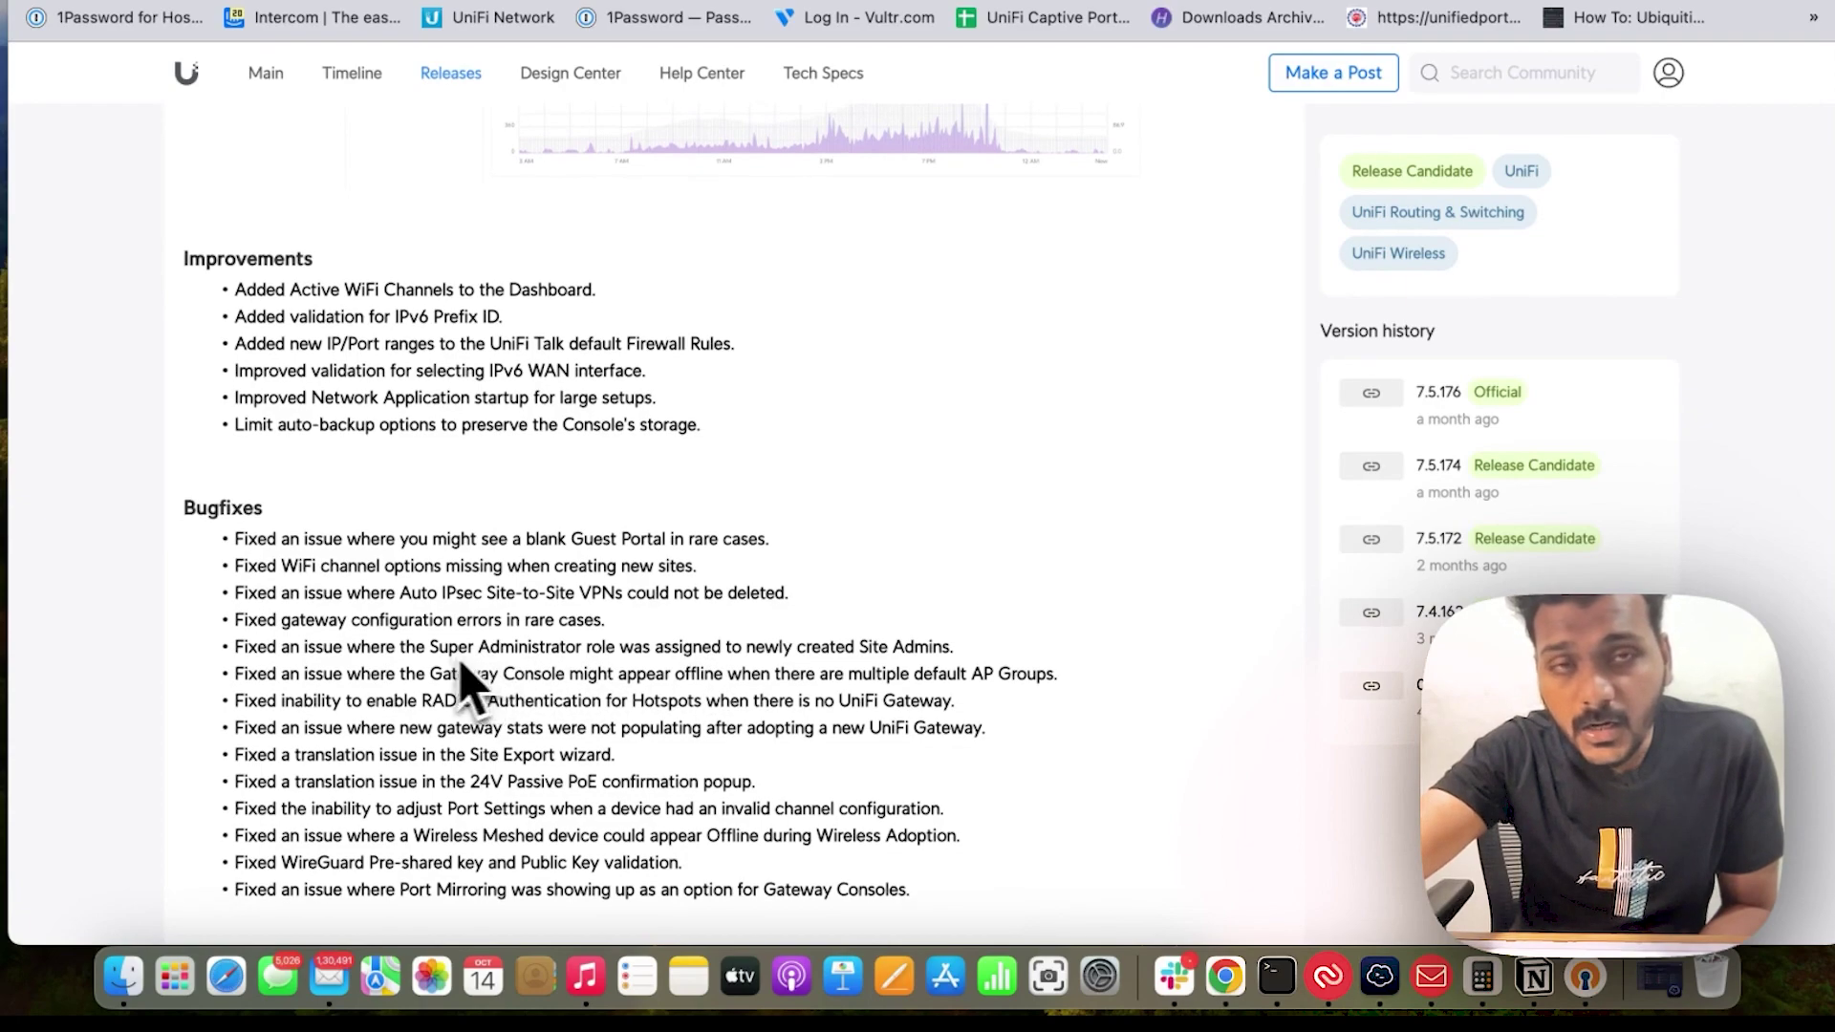
scroll(535, 702, "down", 1)
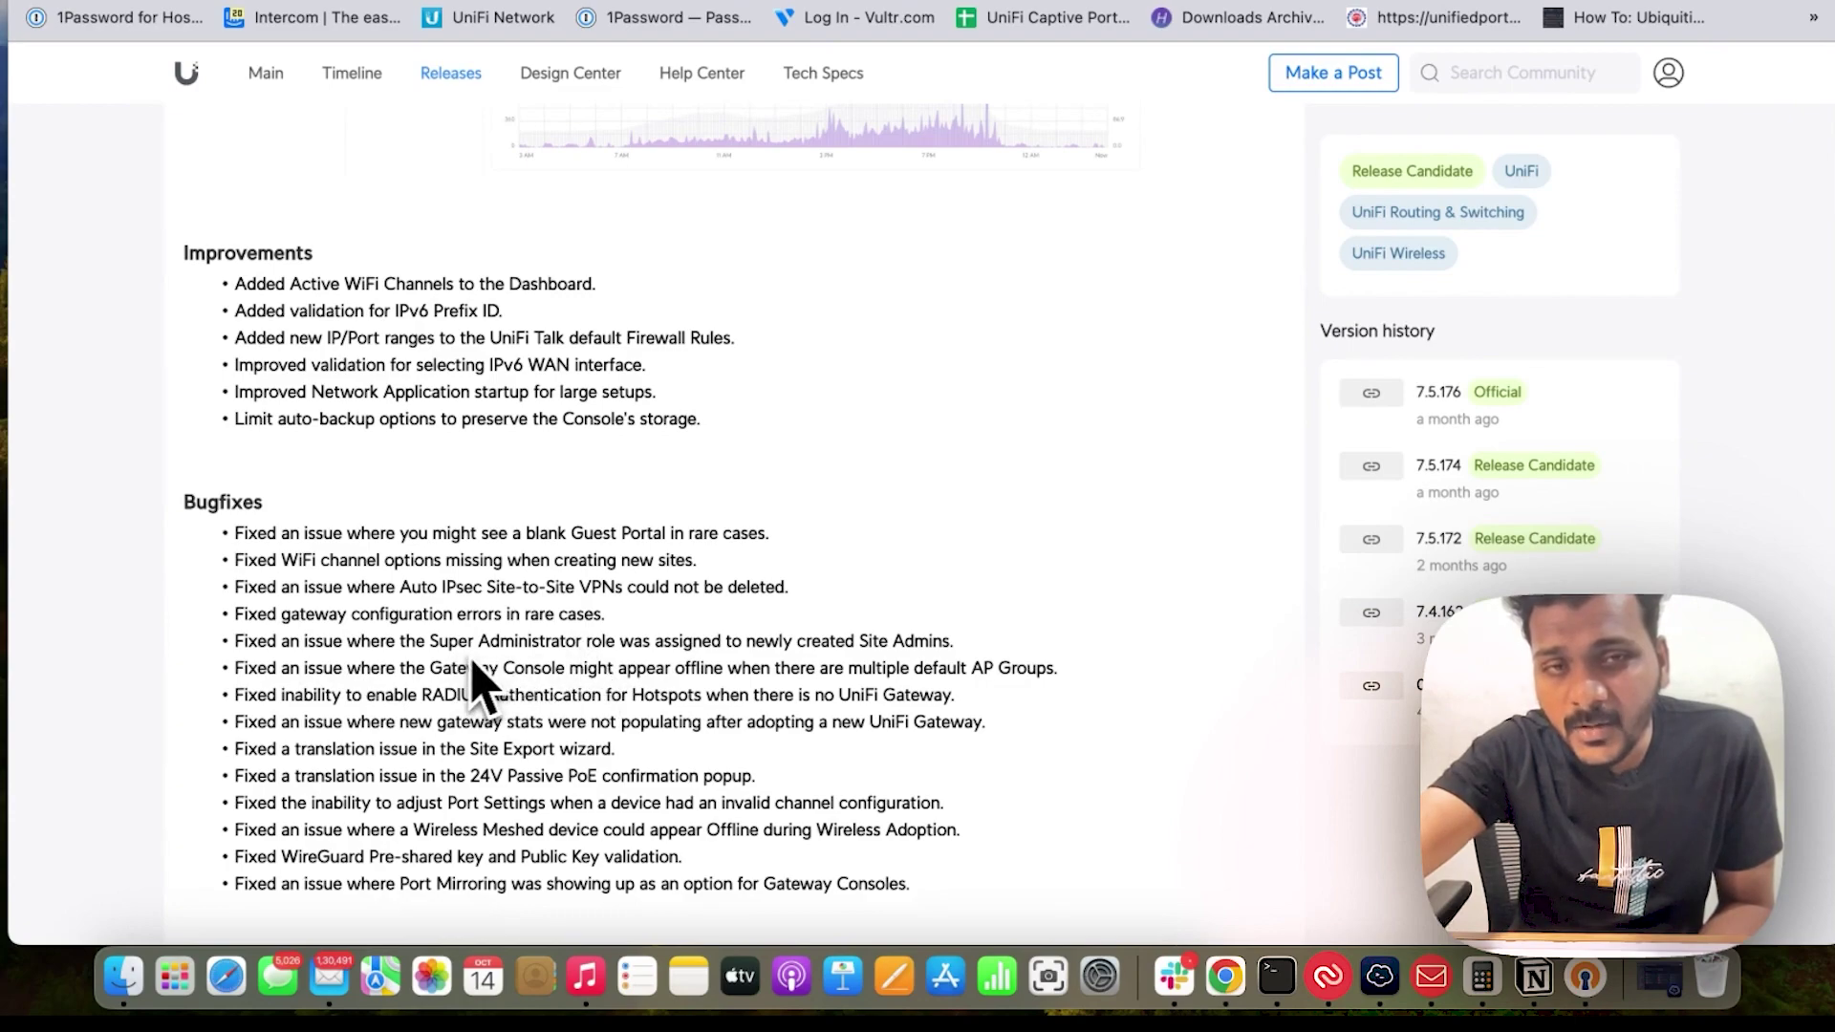
scroll(507, 703, "down", 1)
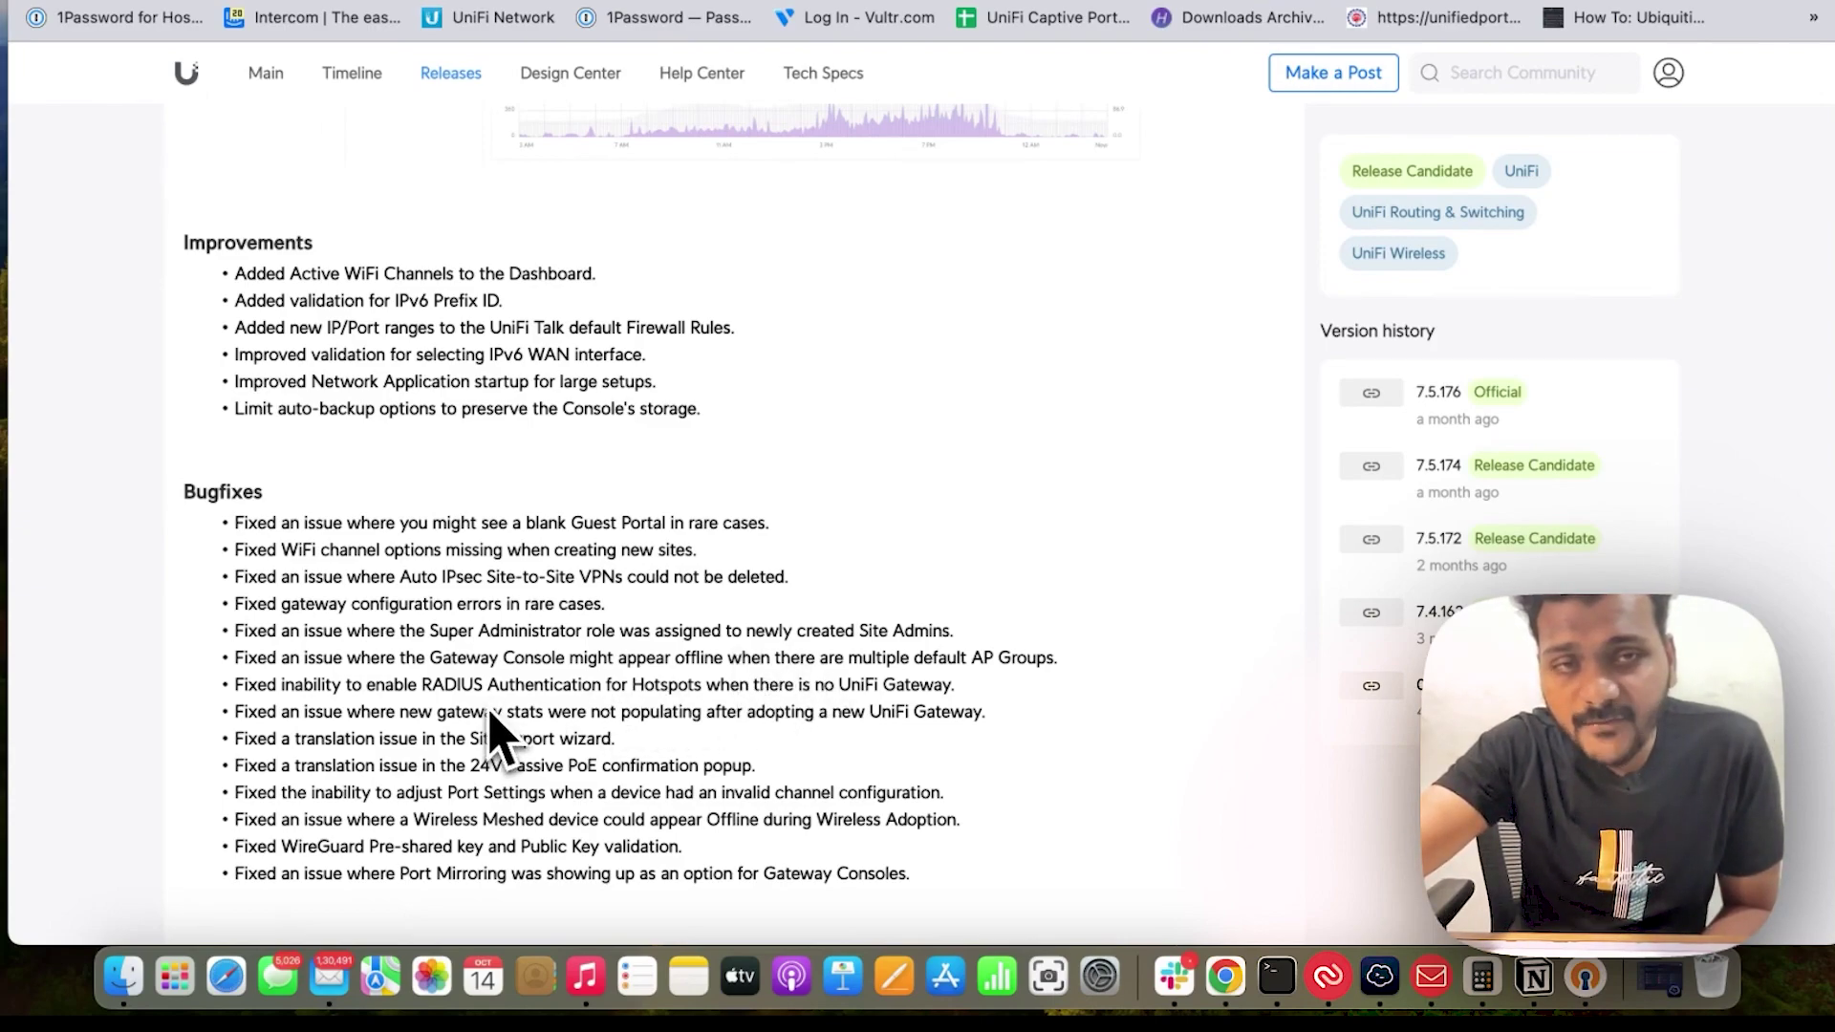
scroll(414, 738, "down", 5)
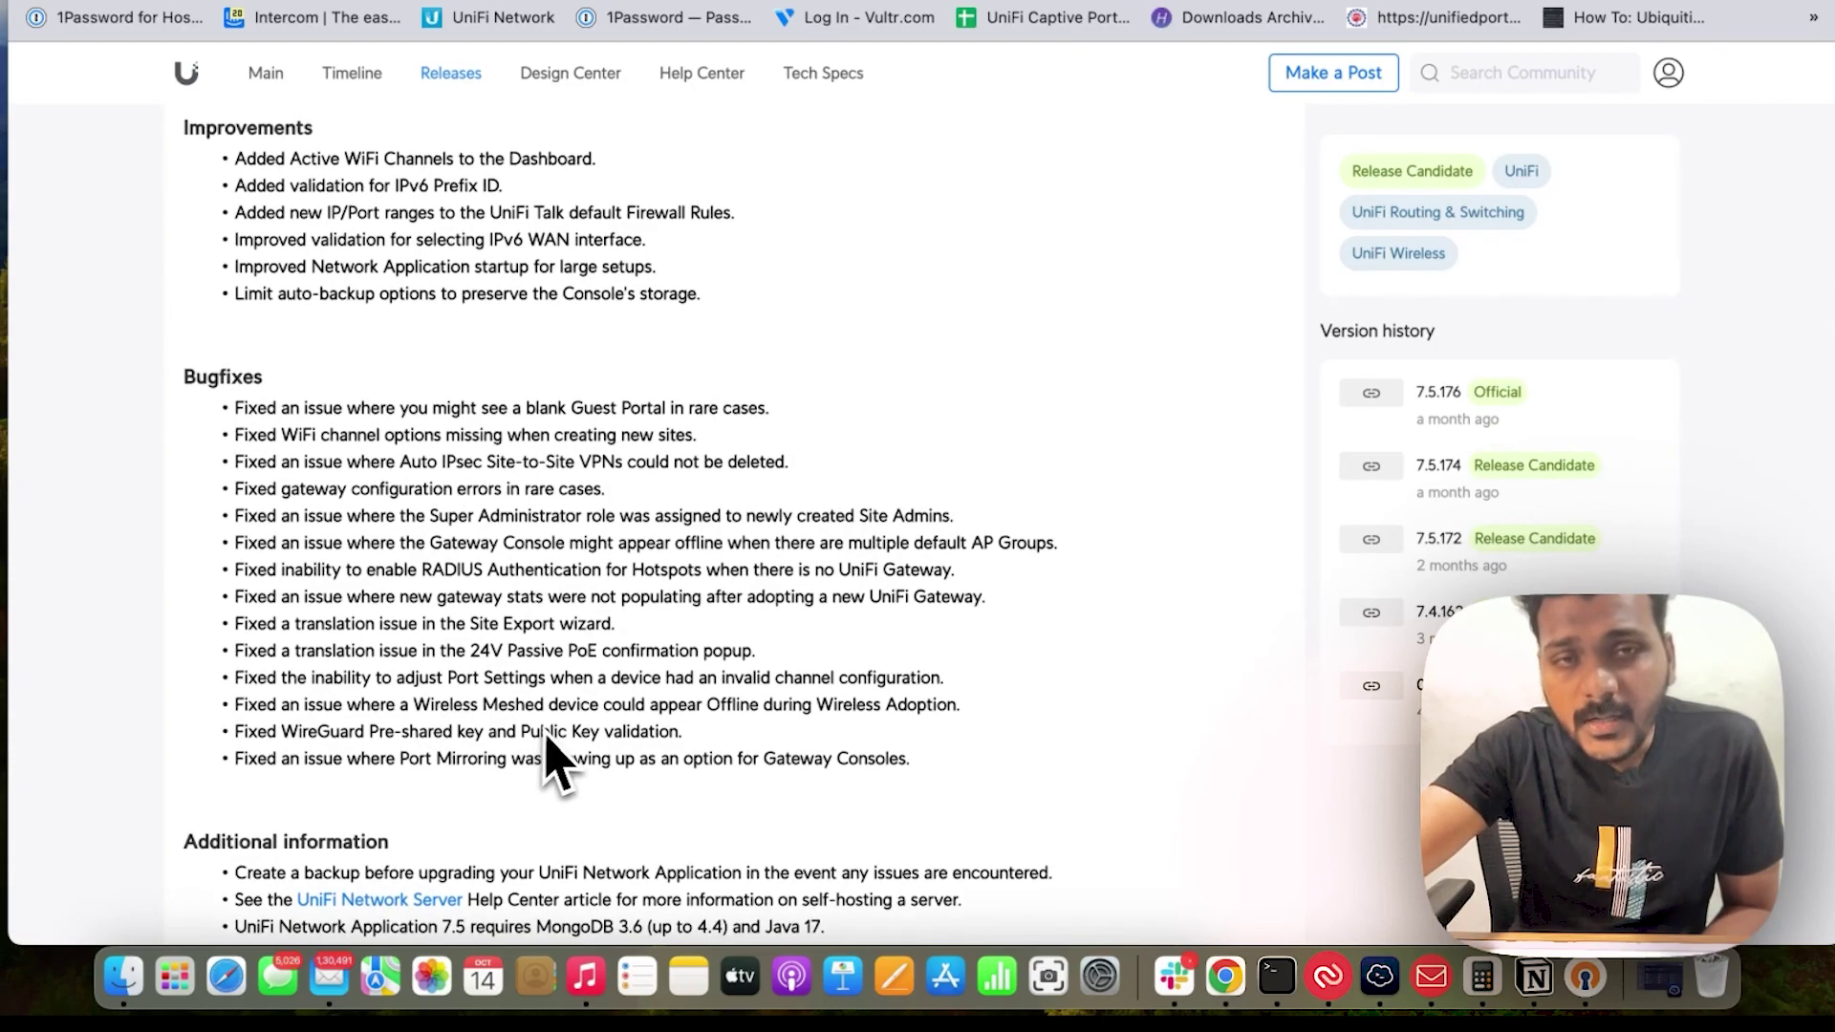
scroll(536, 779, "up", 10)
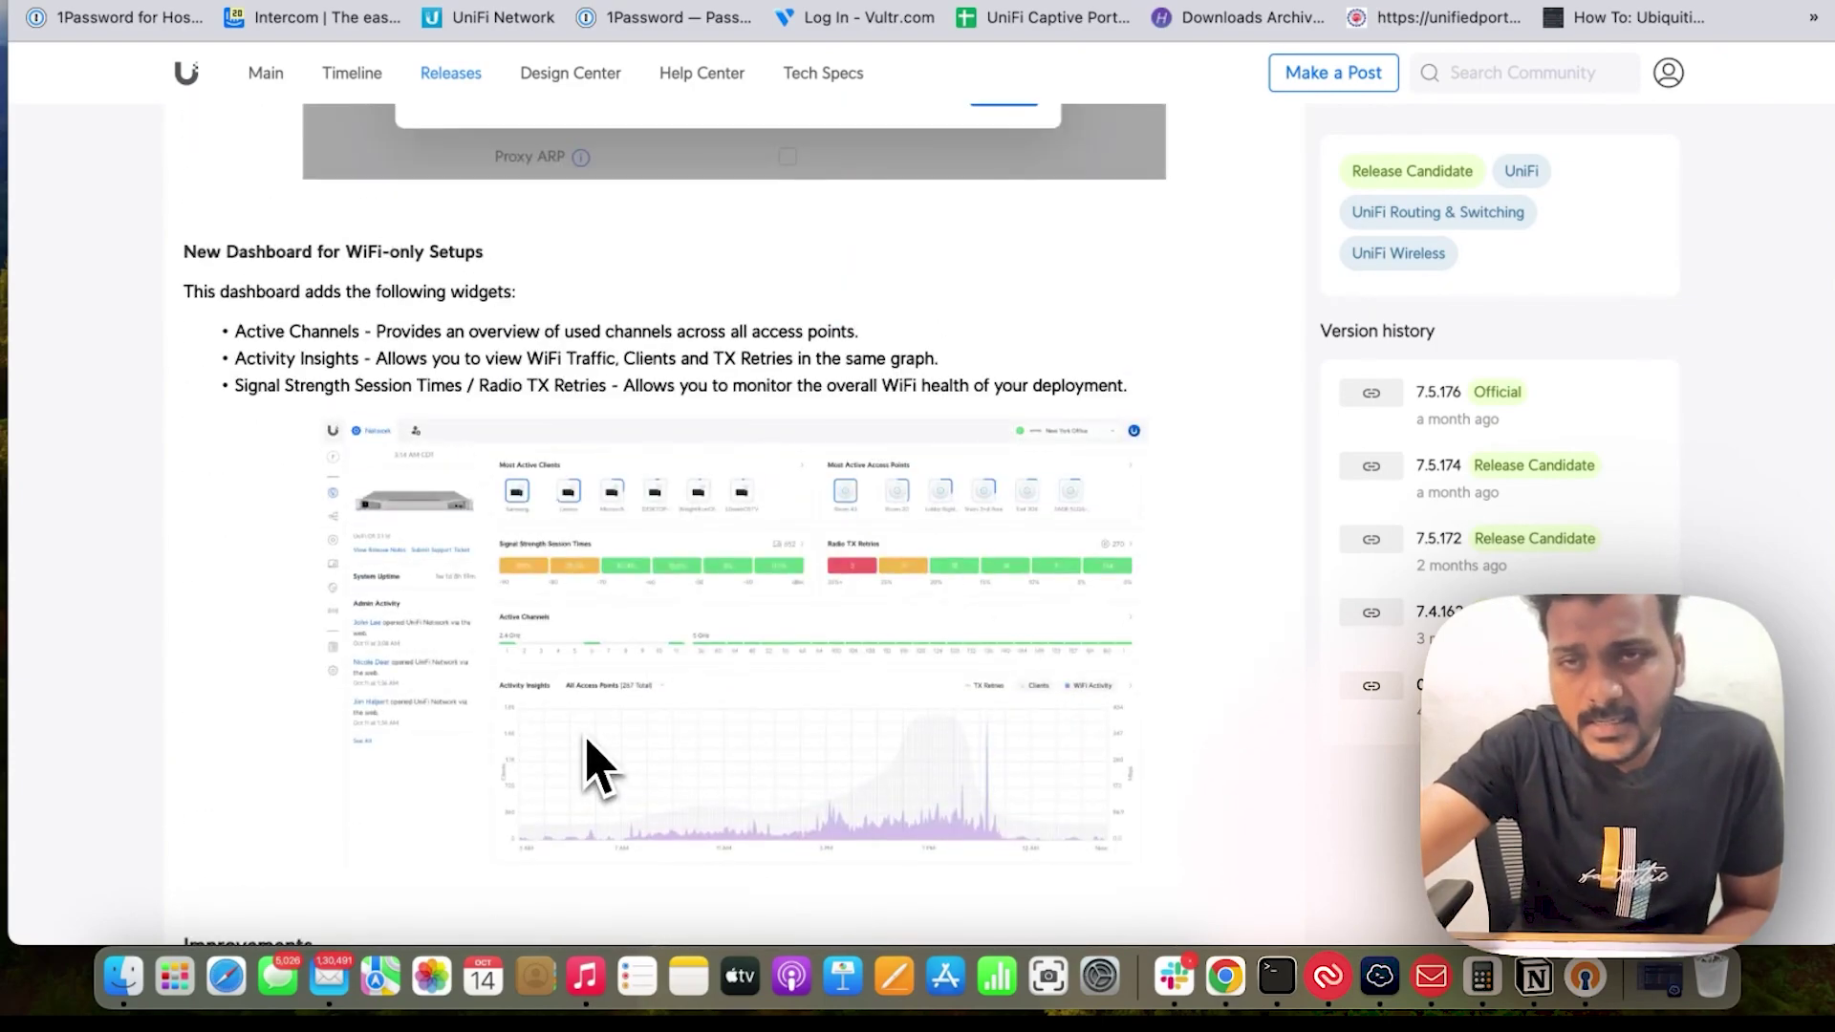
scroll(602, 772, "up", 10)
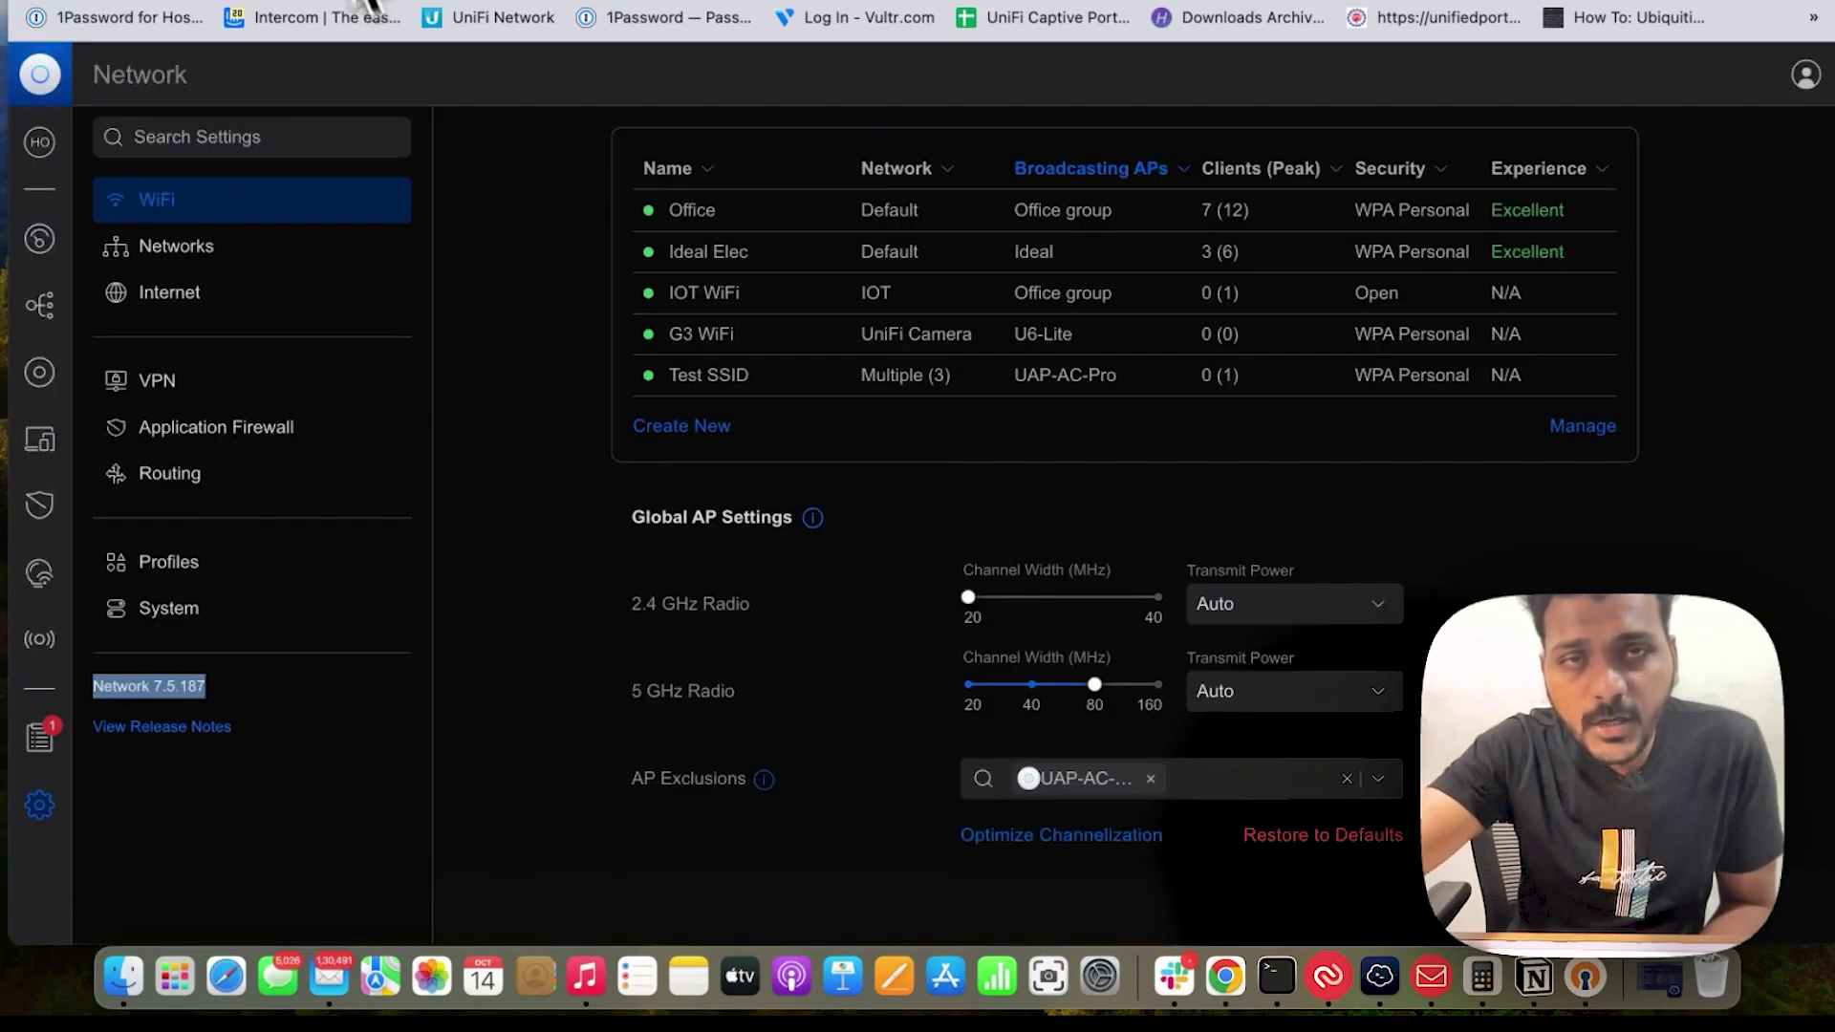
- Open Test SSID's three Private Pre-Shared Keys for Default, IOT and UniFi Camera
left_click(40, 371)
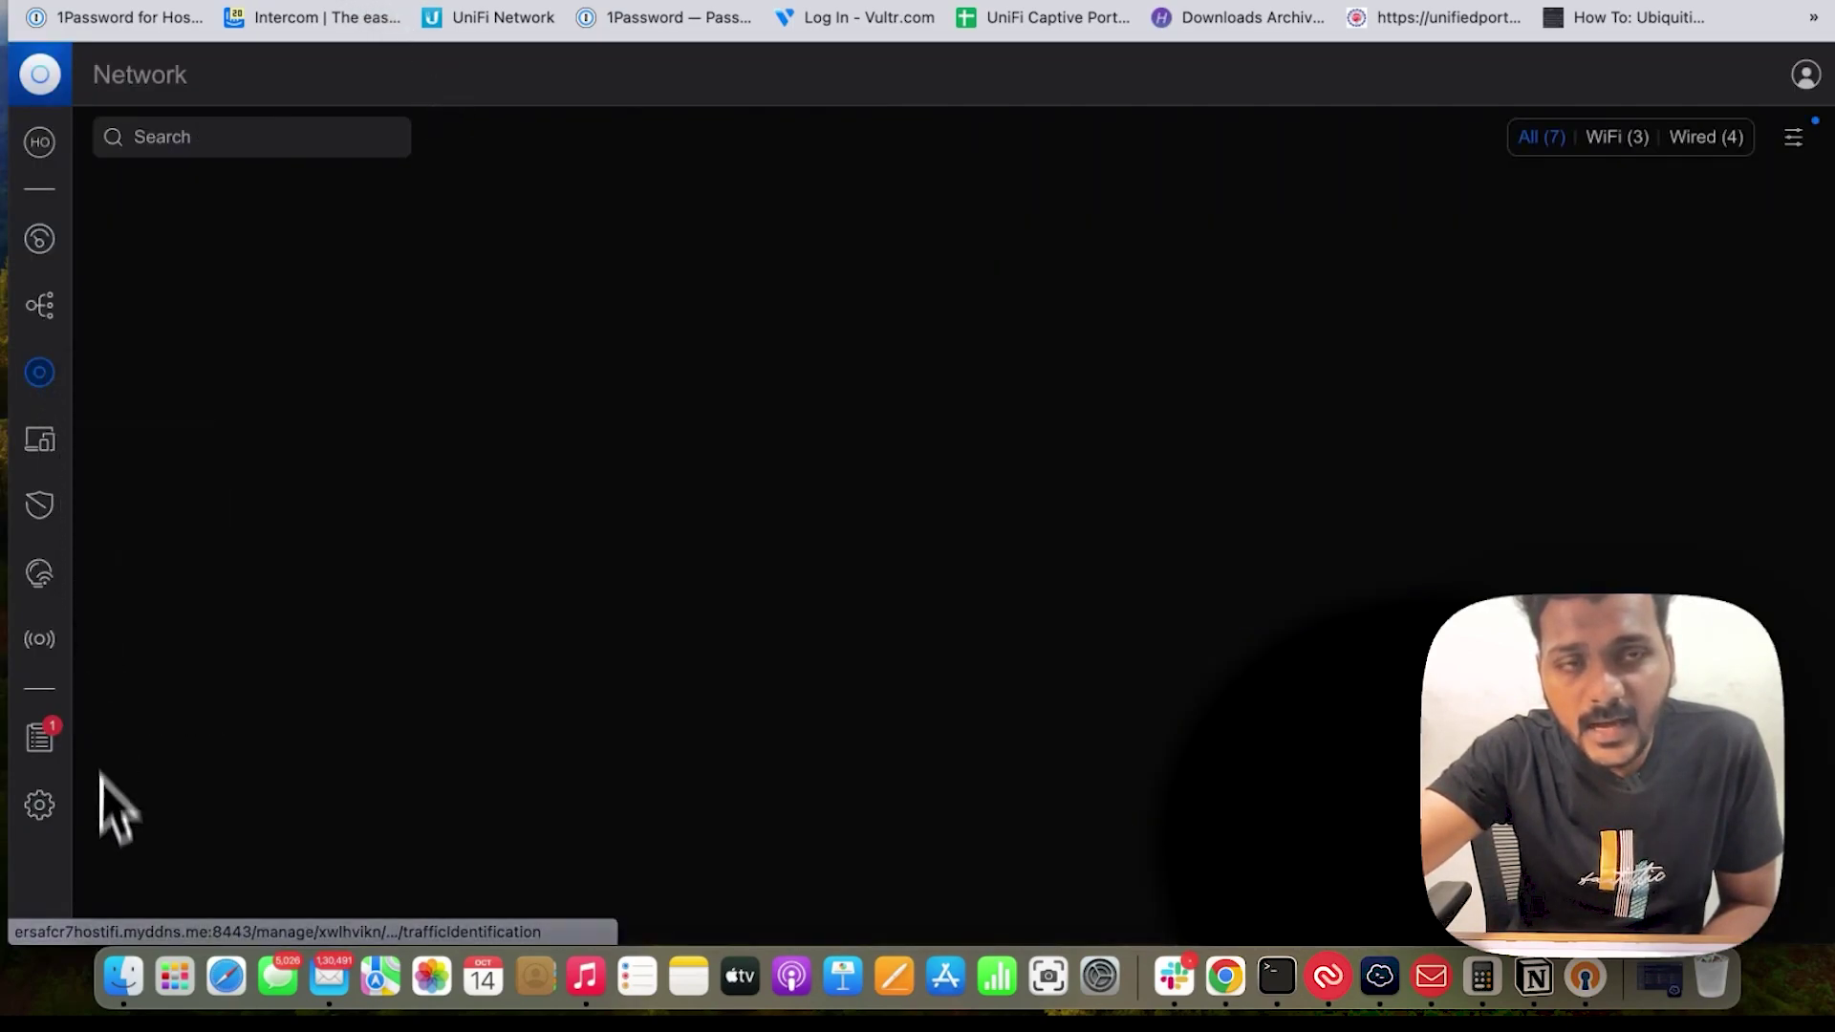
left_click(43, 811)
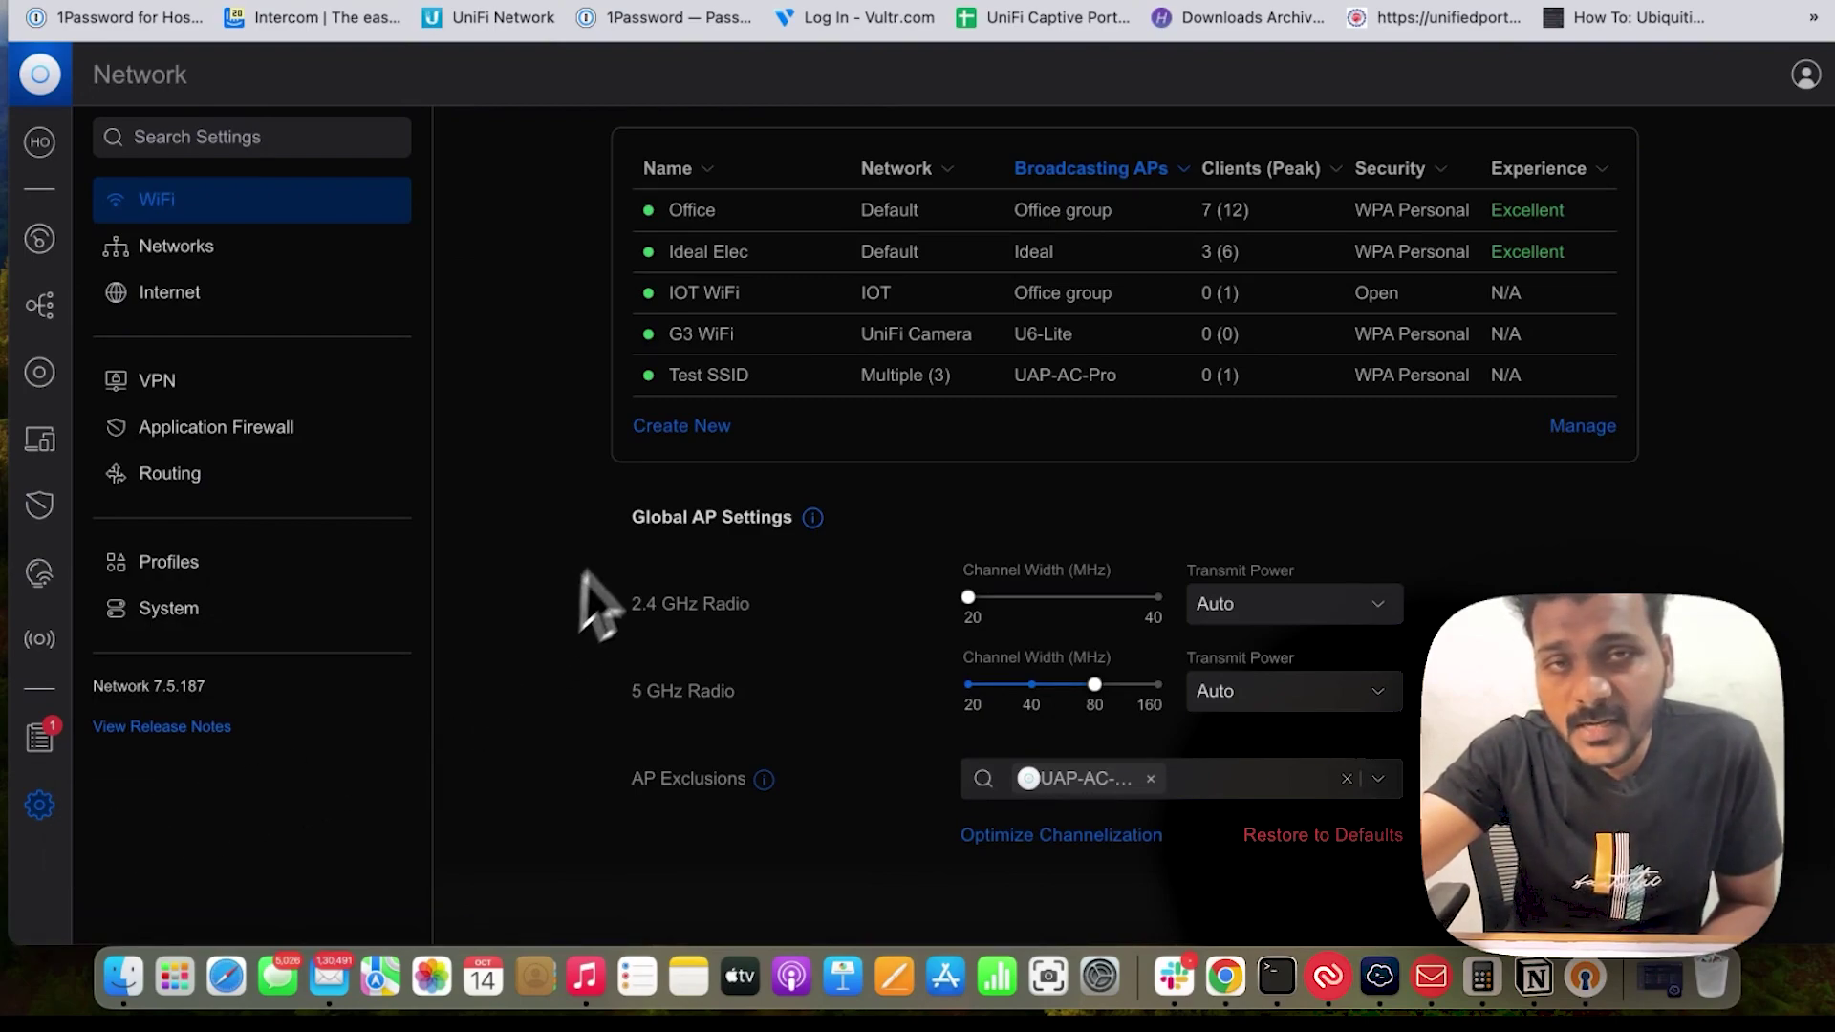
left_click(750, 406)
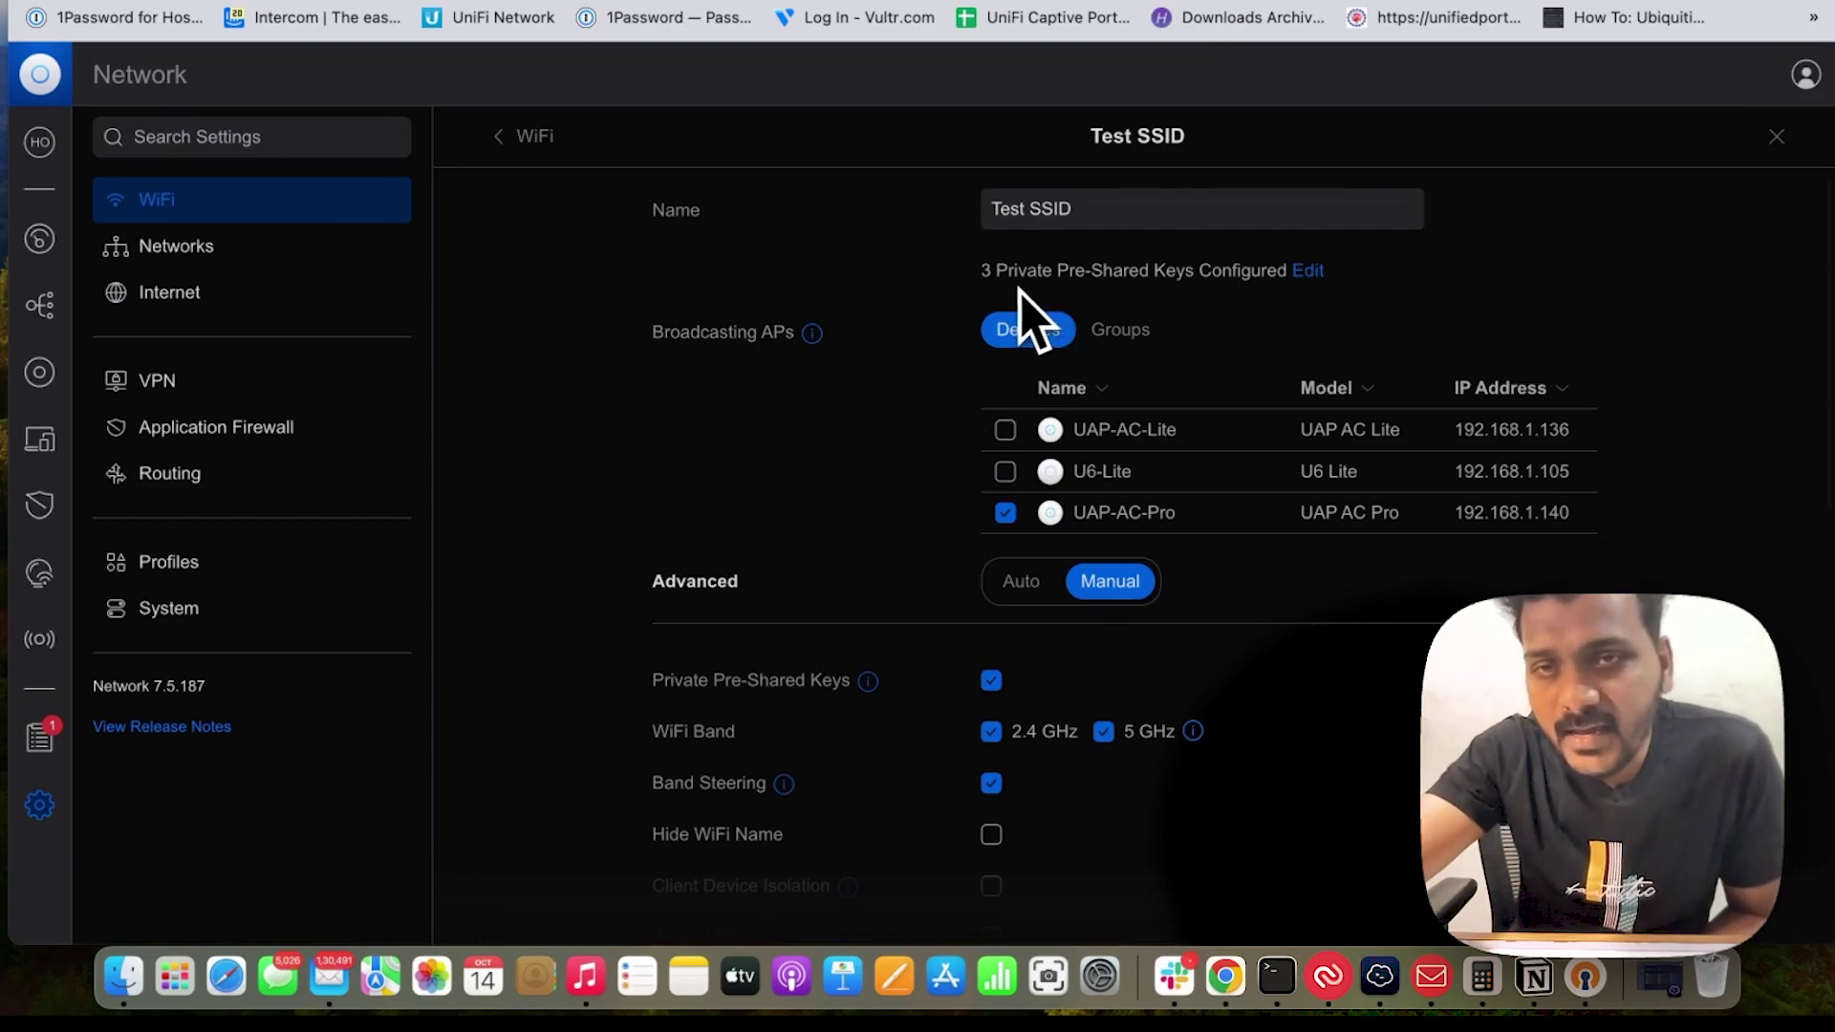
left_click(1308, 275)
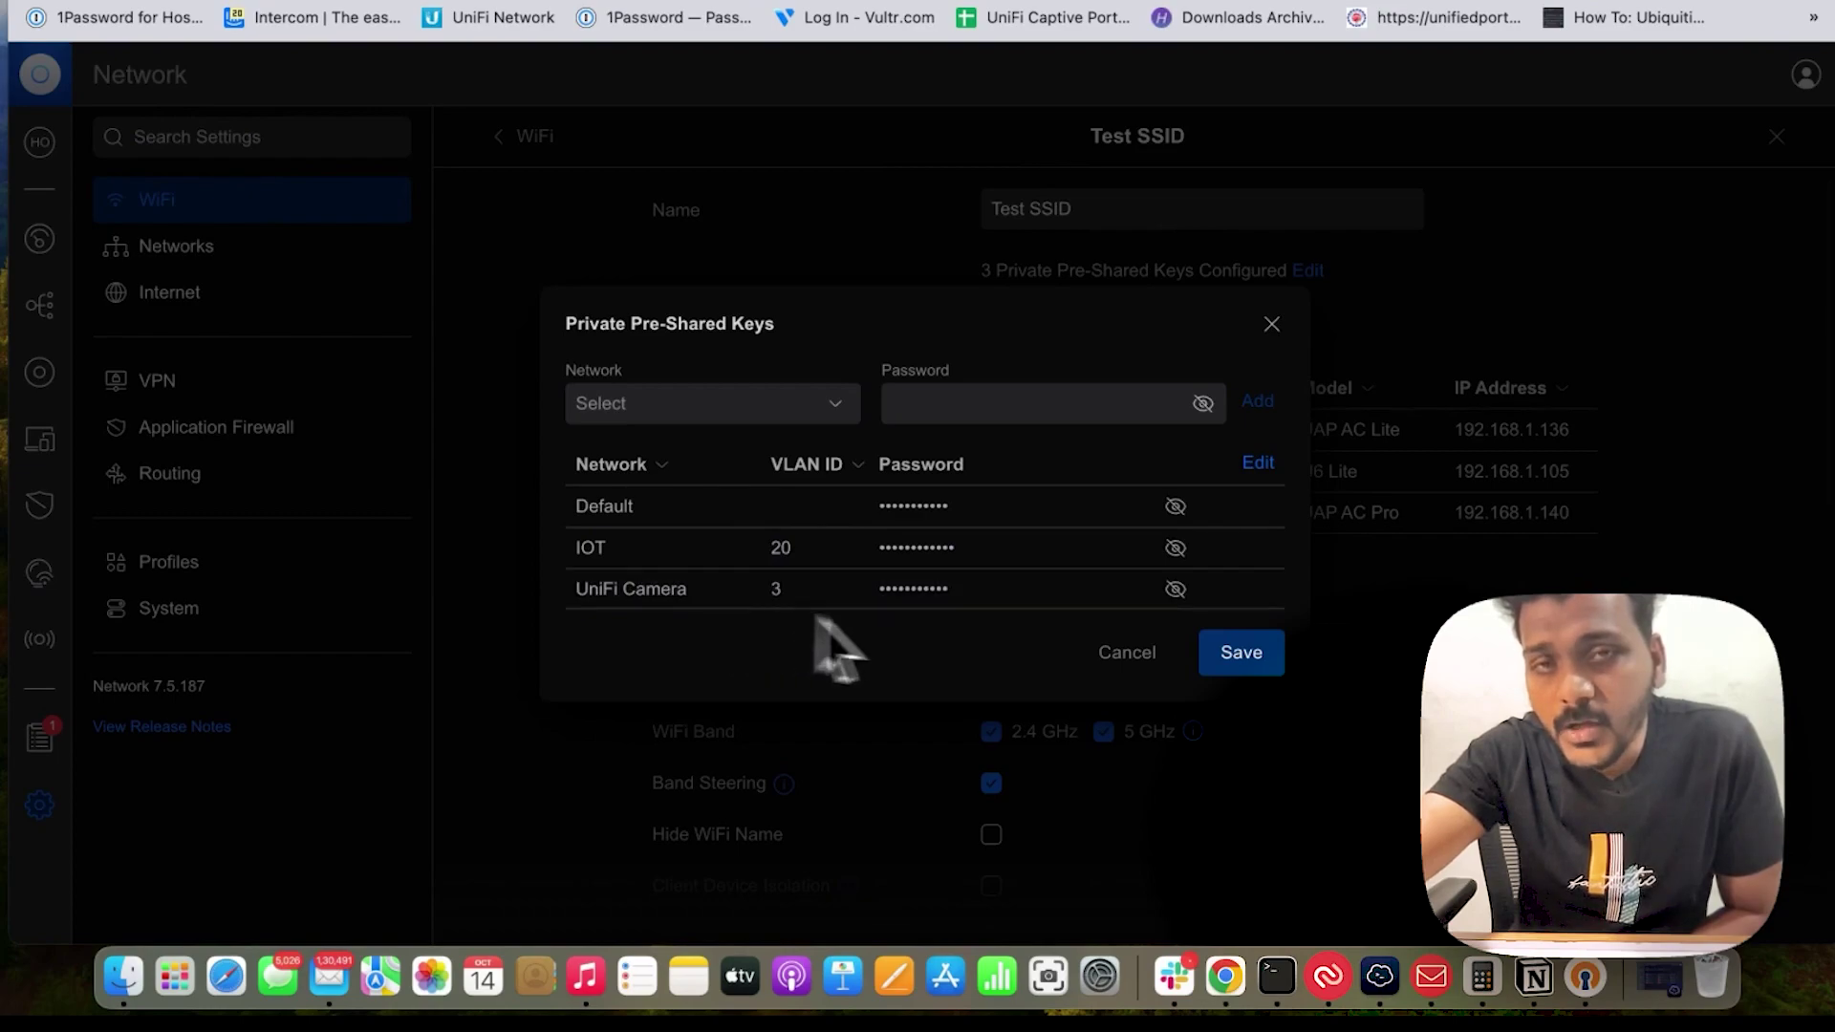
- Reveal and hide the Default, UniFi Camera and IOT key passwords to check them
left_click(1175, 507)
left_click(1175, 507)
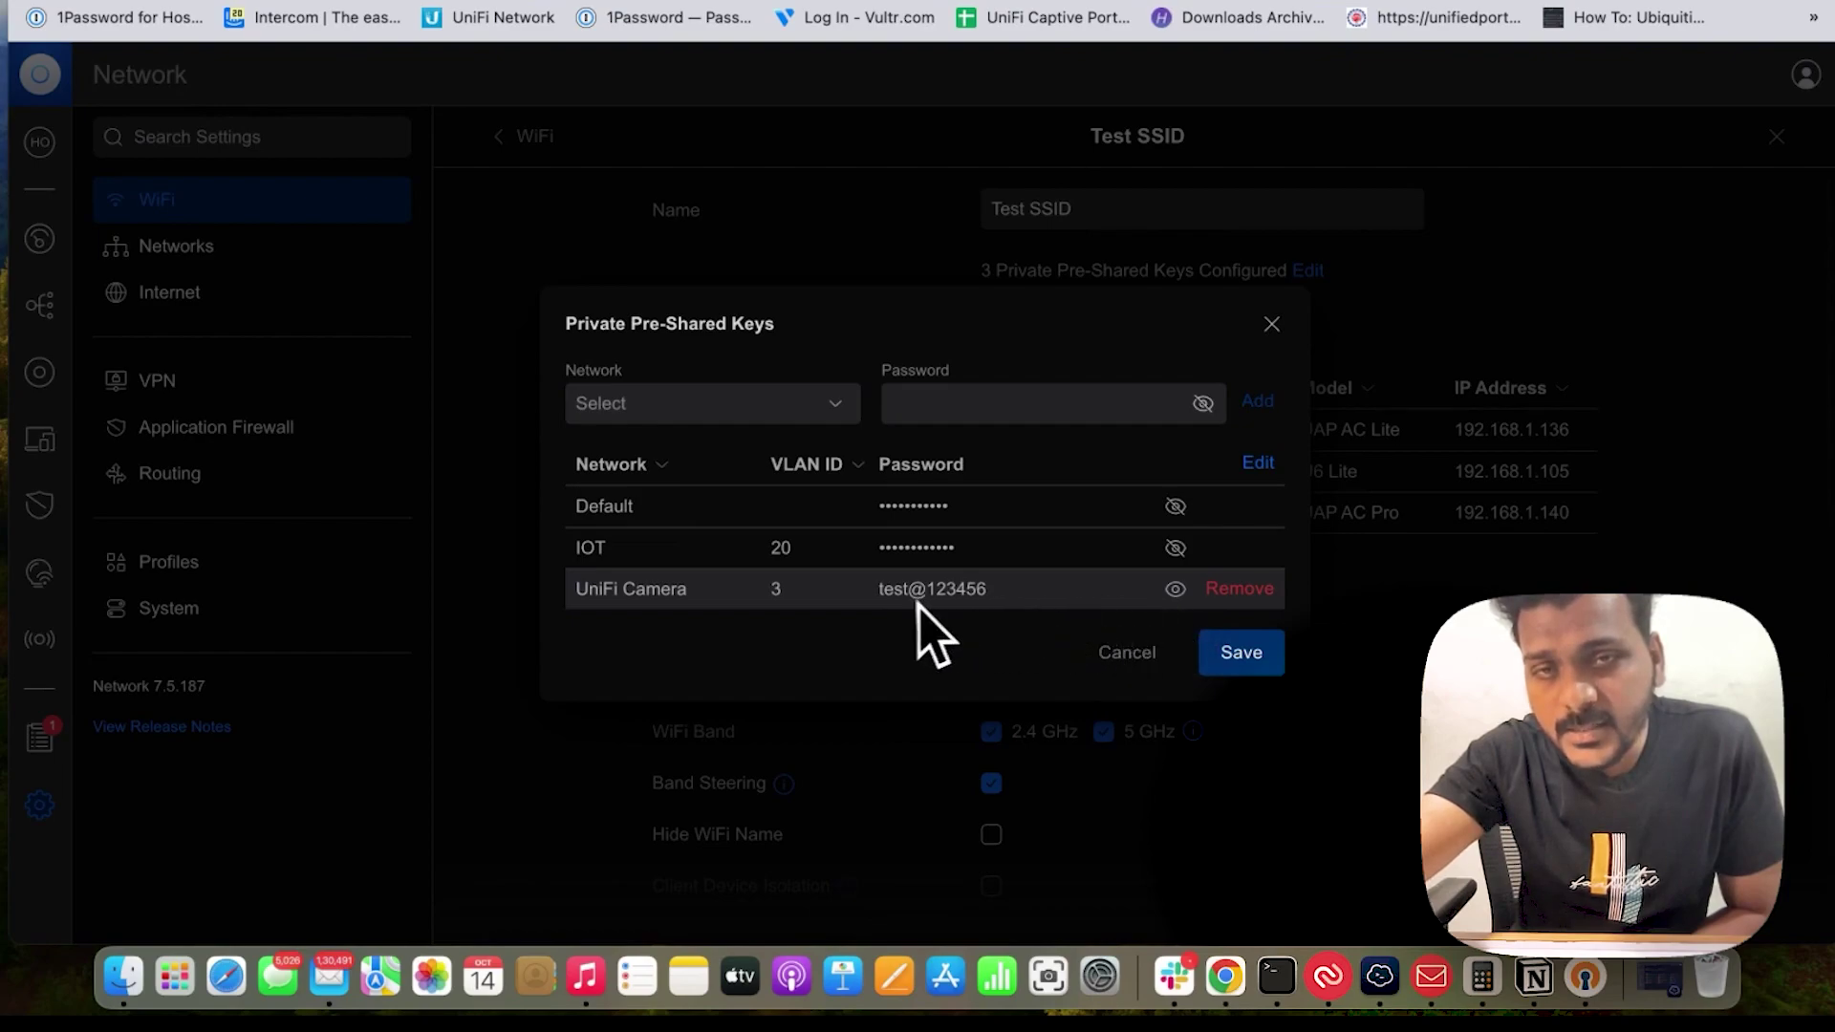
left_click(1175, 589)
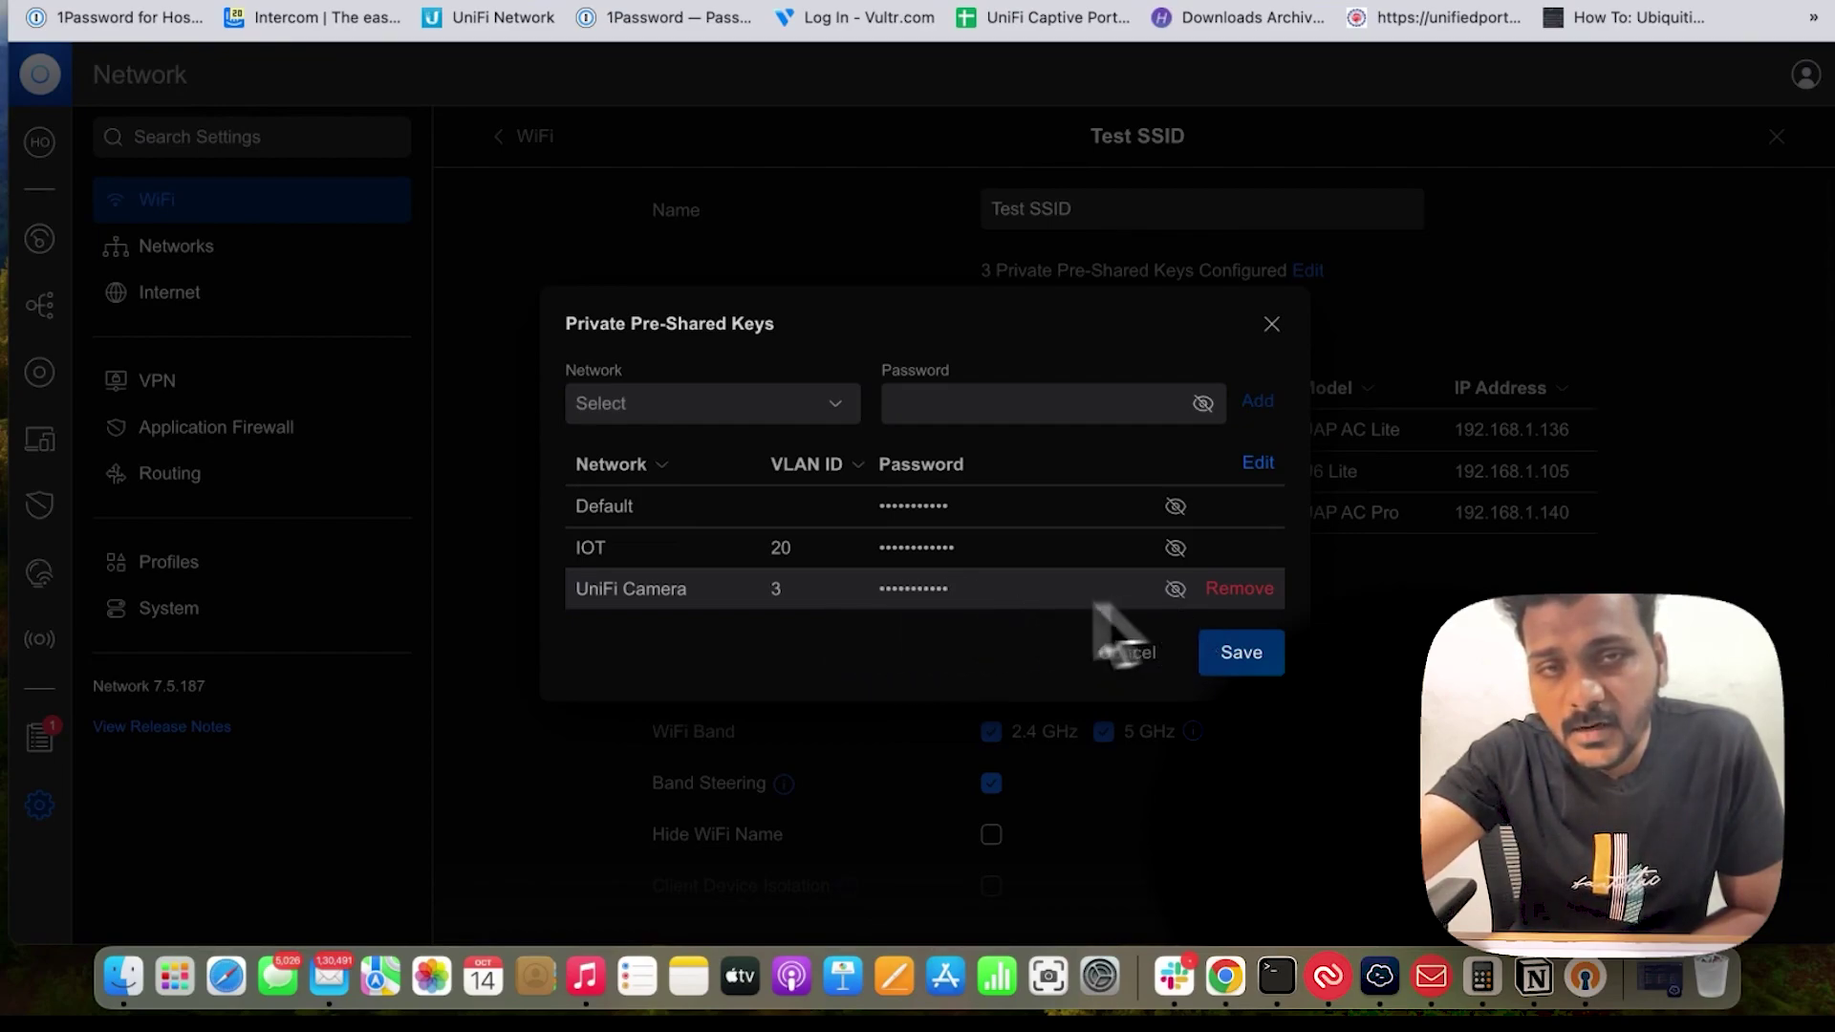
left_click(1176, 553)
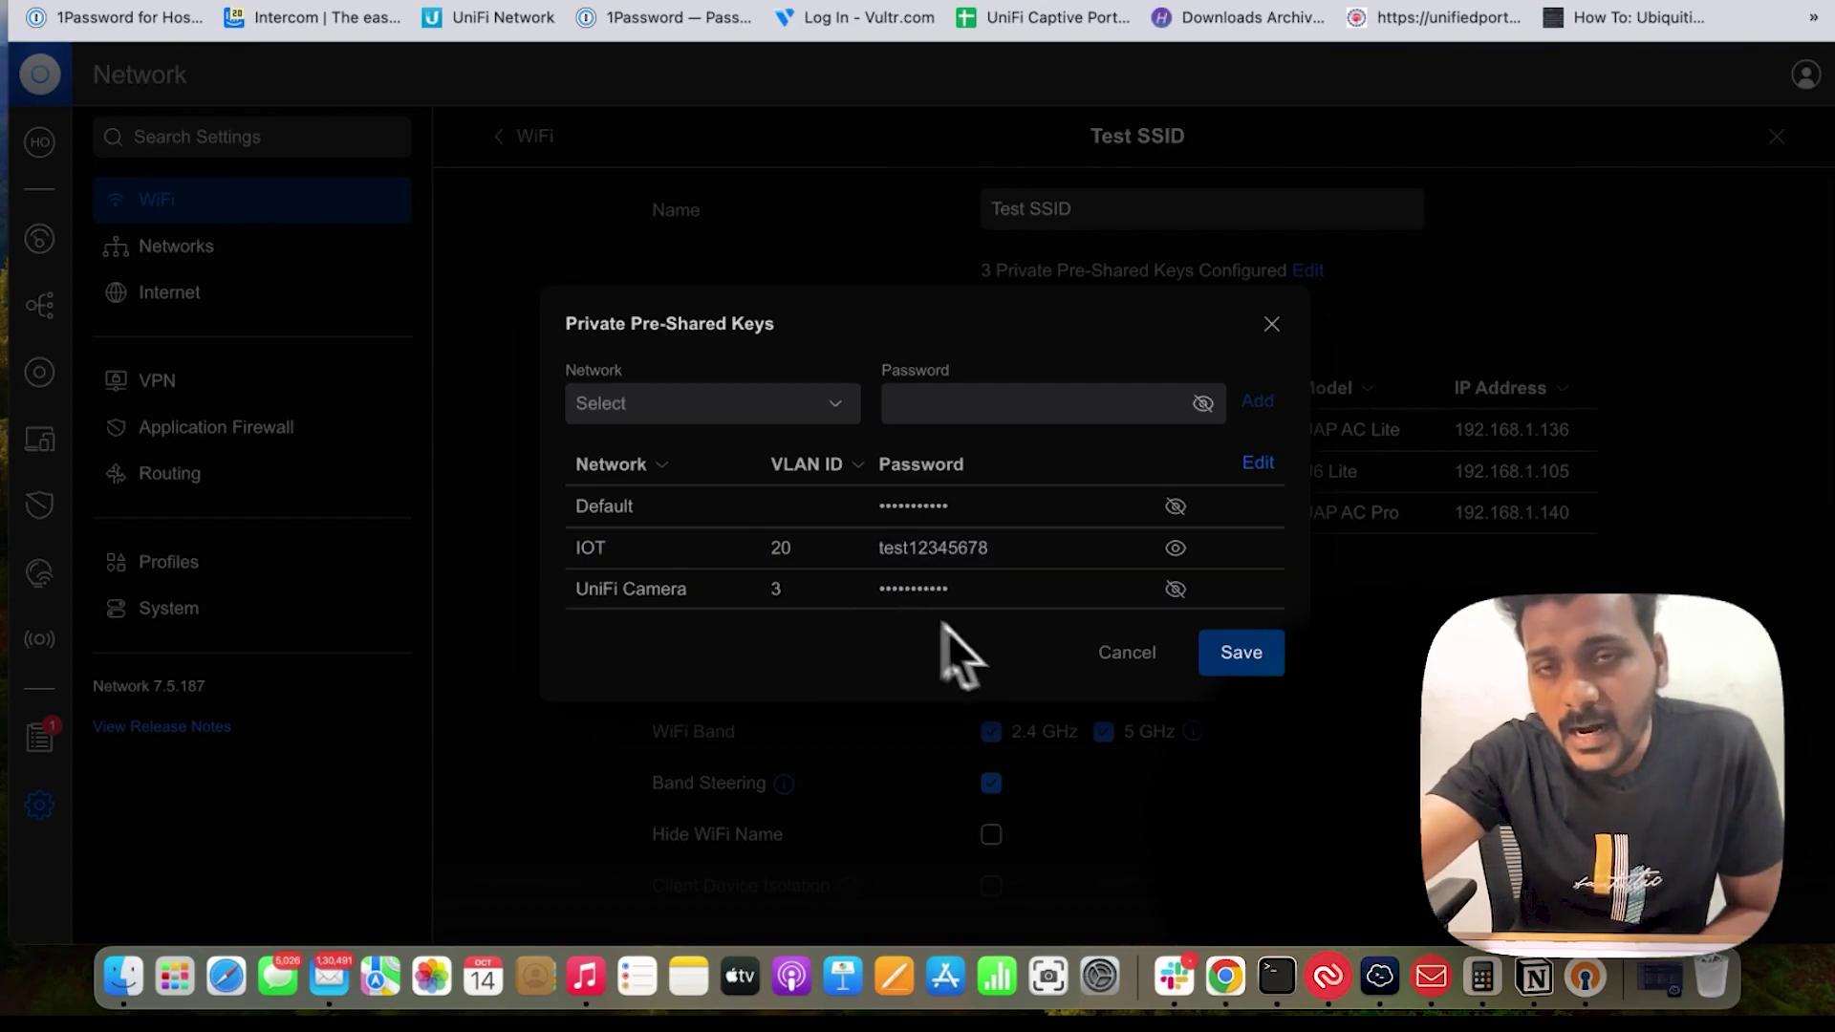
- Close the key list unsaved and view the Networks page with IOT VLAN 20 and UniFi Camera VLAN 3 subnets
left_click(1127, 652)
left_click(292, 260)
scroll(1188, 513, "down", 1)
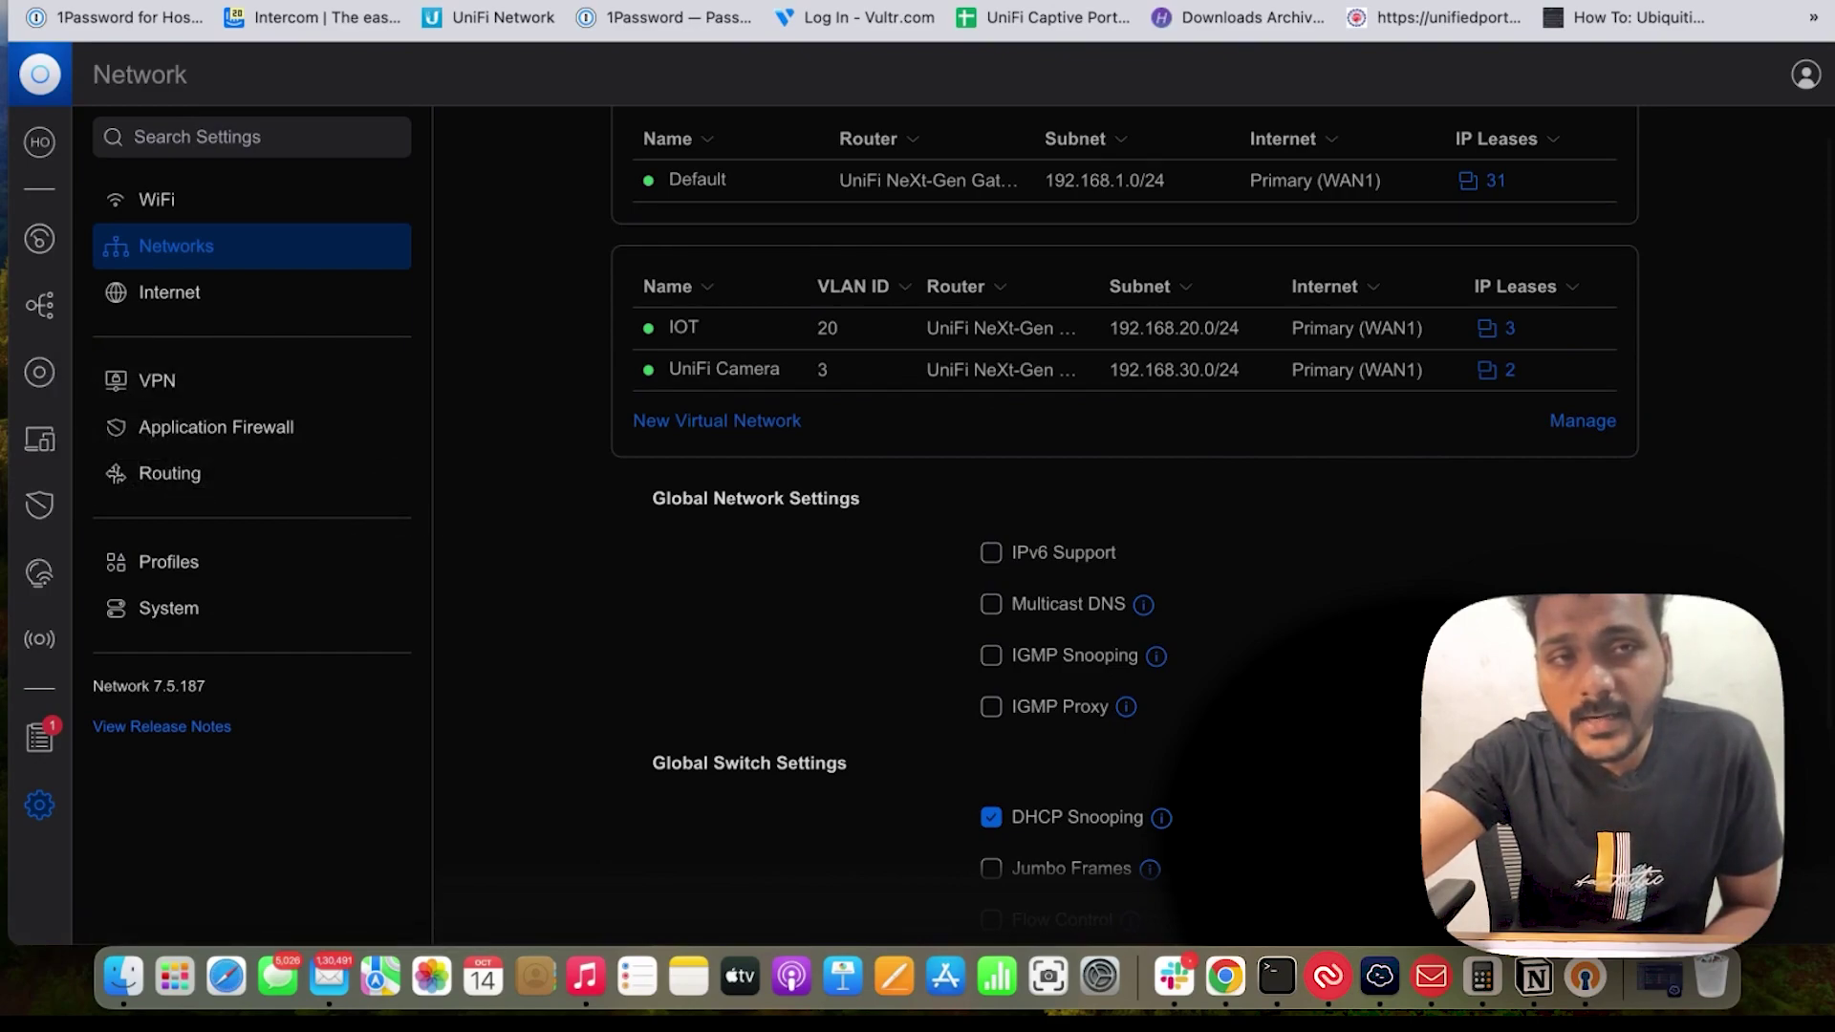
- Show the UniFi Devices list of seven devices, three awaiting updates
left_click(43, 392)
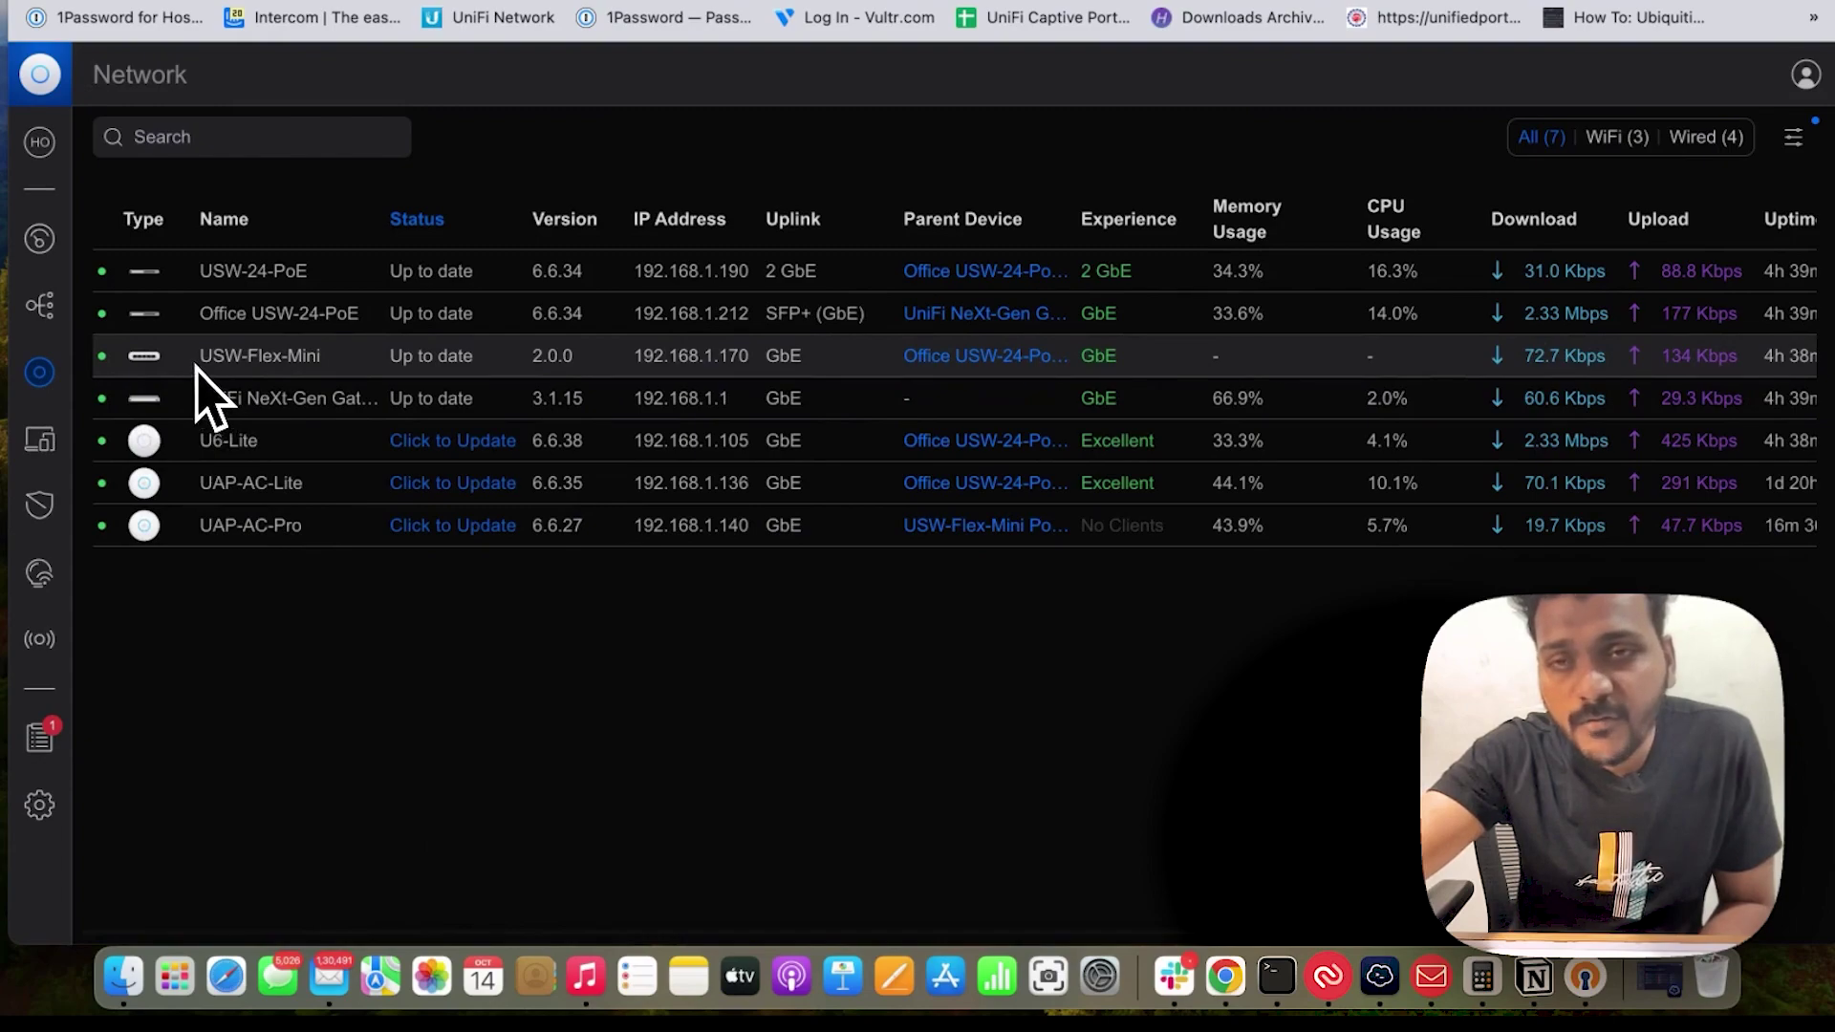
- Open the Site Switcher listing the controller's nine sites
left_click(41, 144)
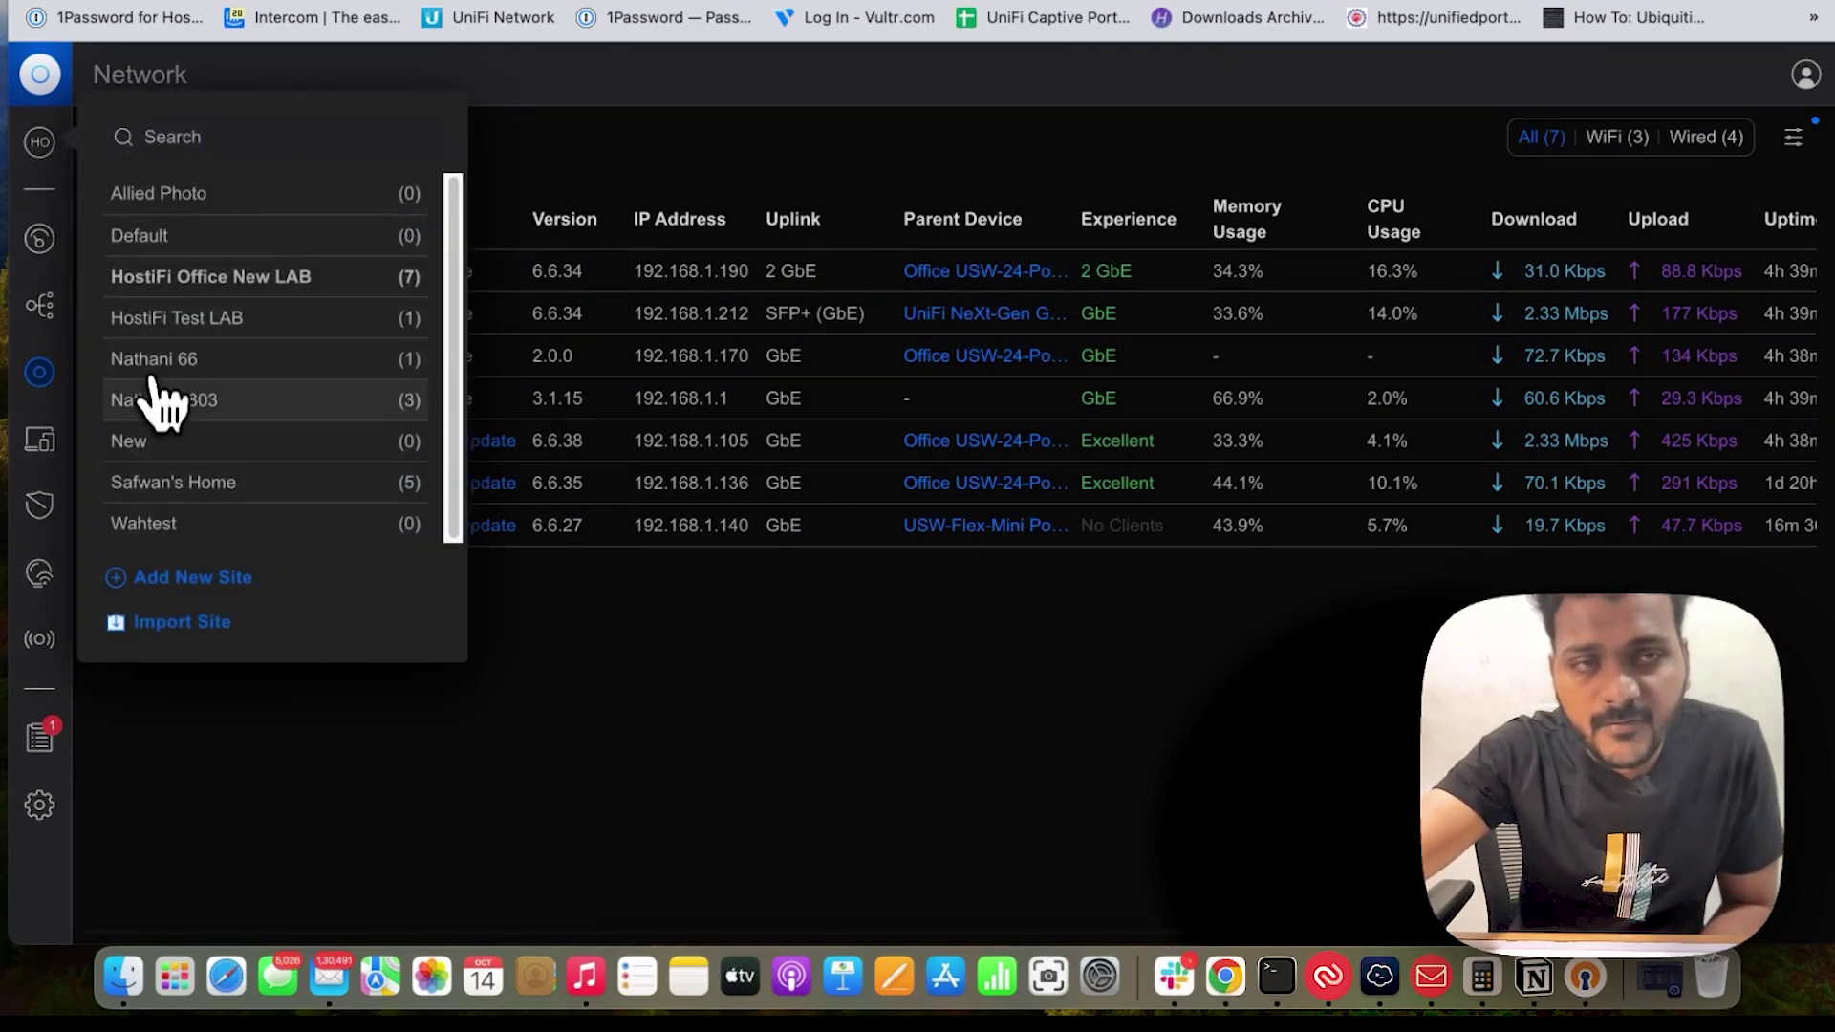
- Switch to the home site and review Signal Strength session times, Active Channels and Radio TX Retries
left_click(174, 483)
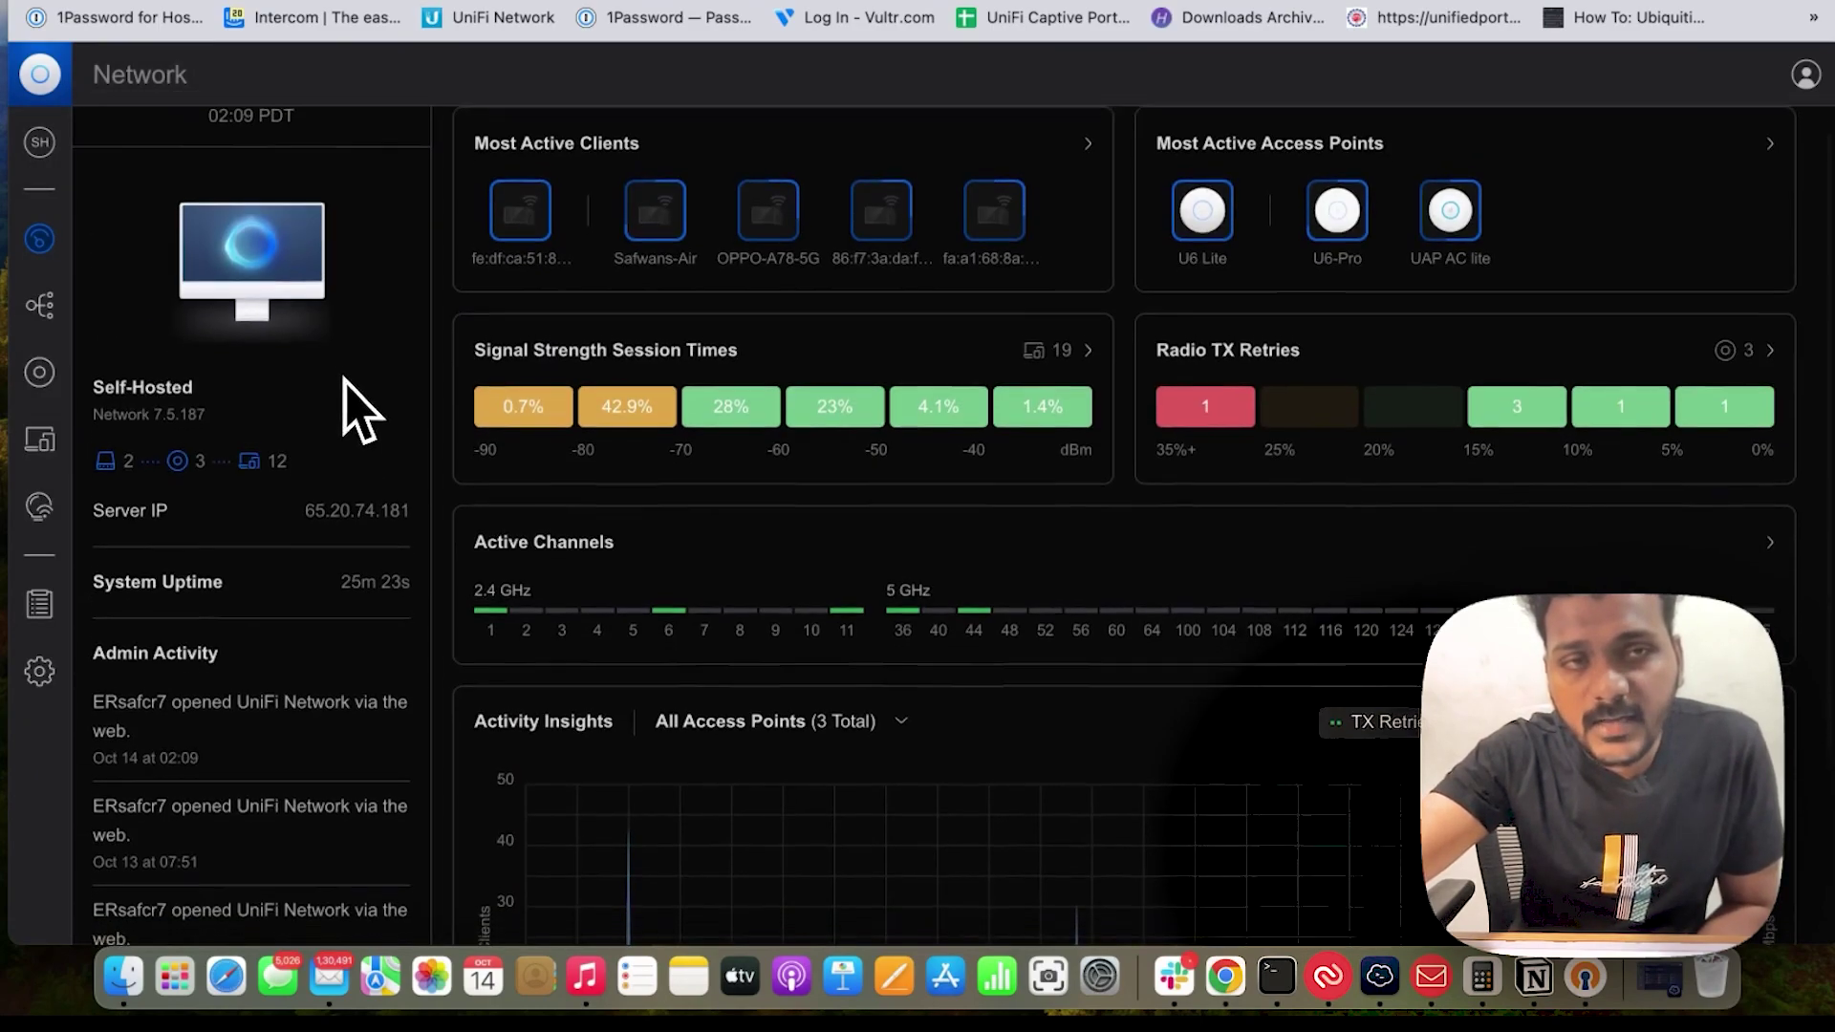
mouse_move(438, 409)
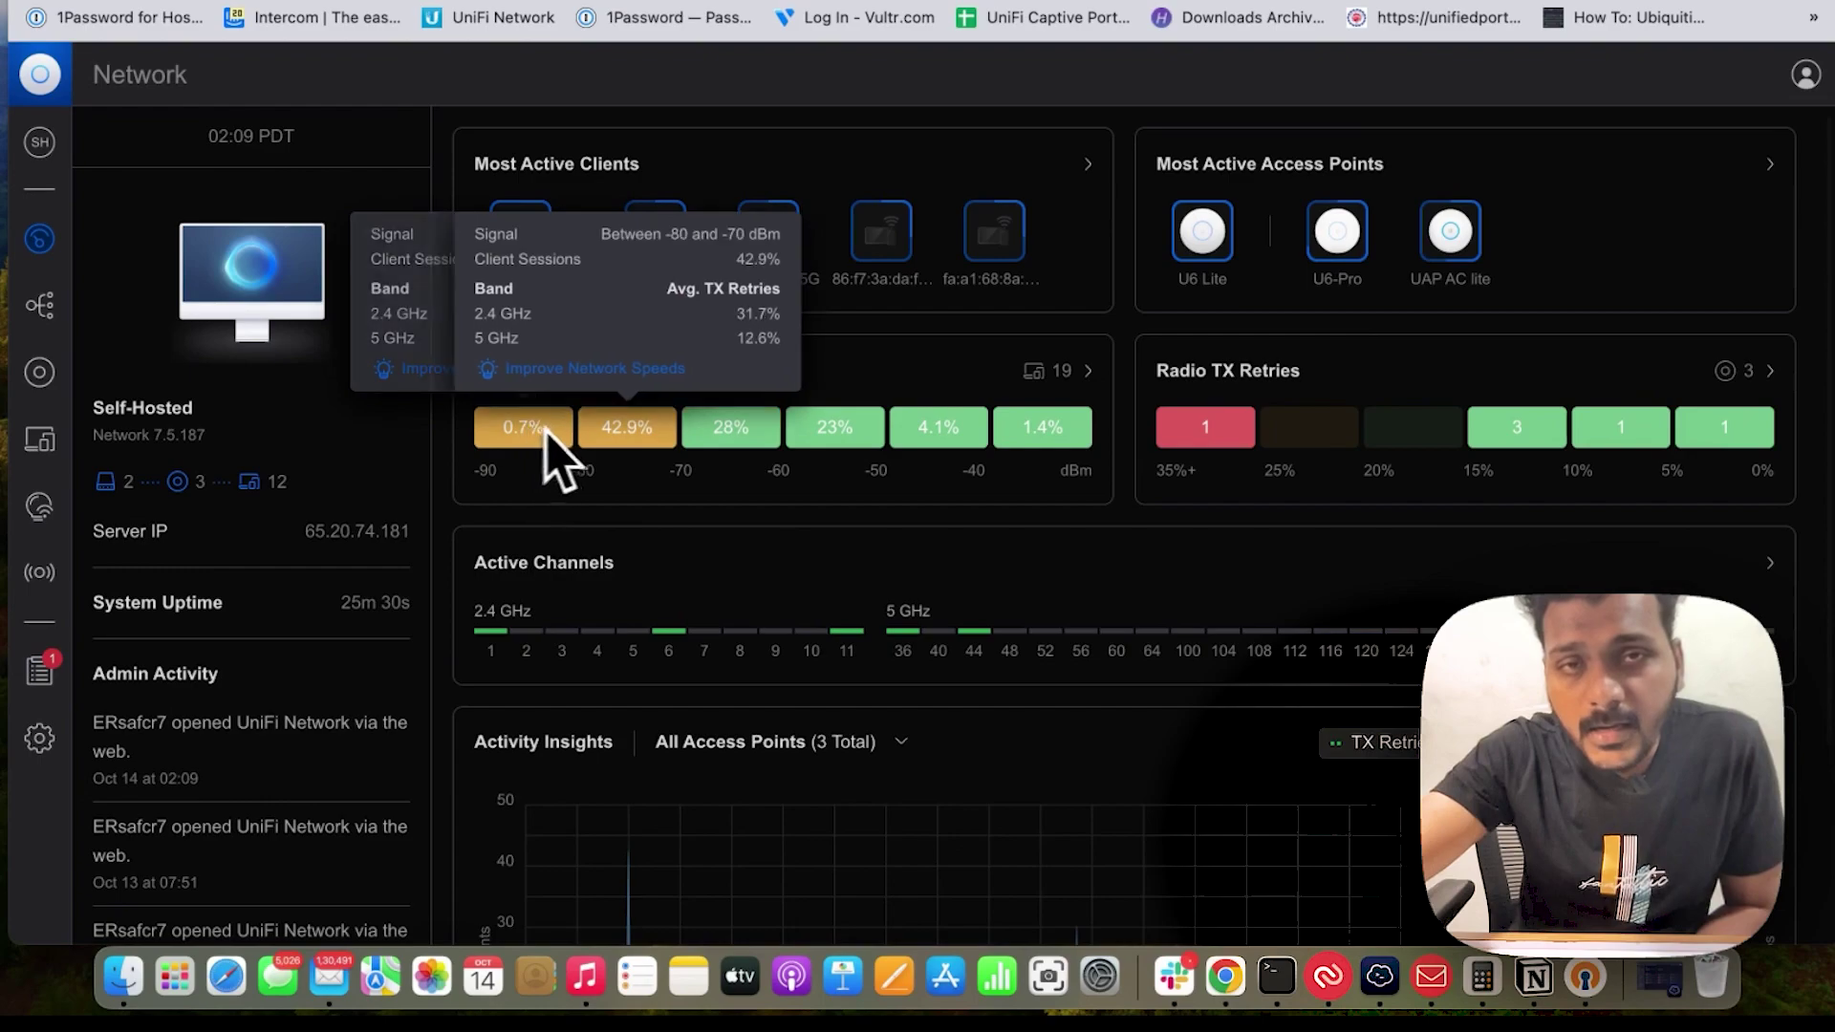
mouse_move(704, 442)
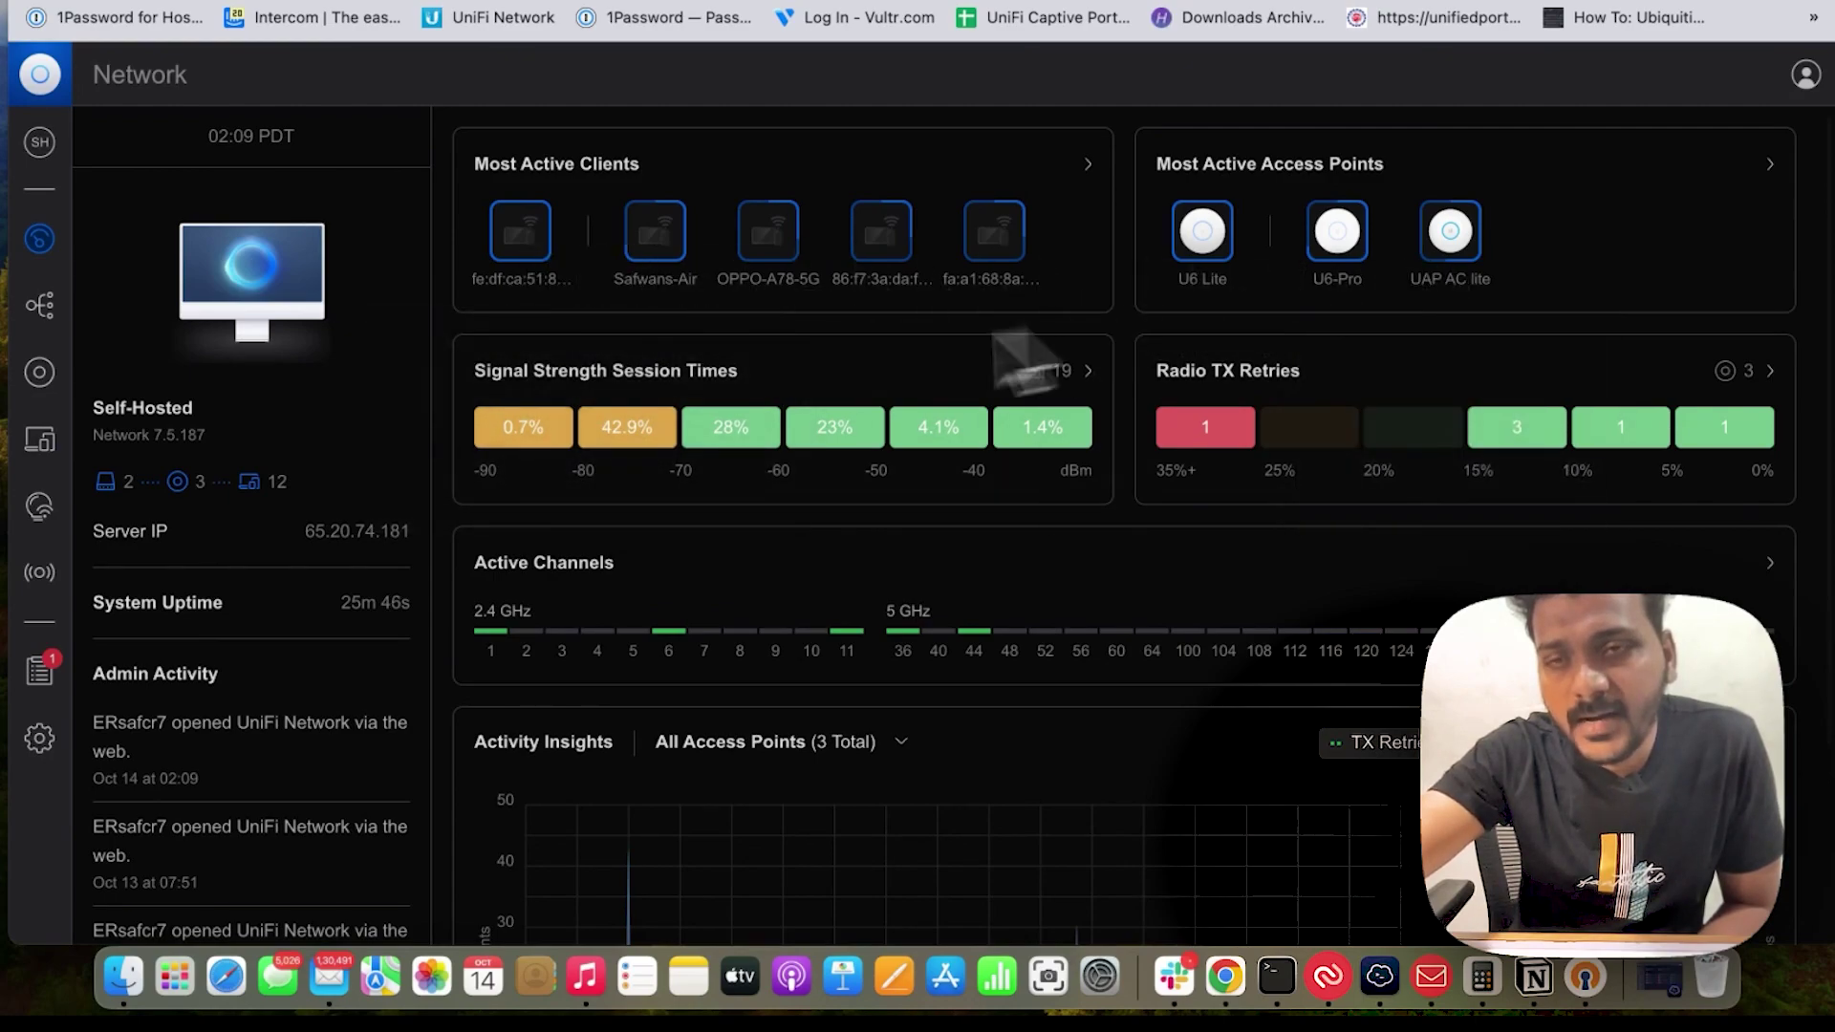
scroll(807, 584, "down", 1)
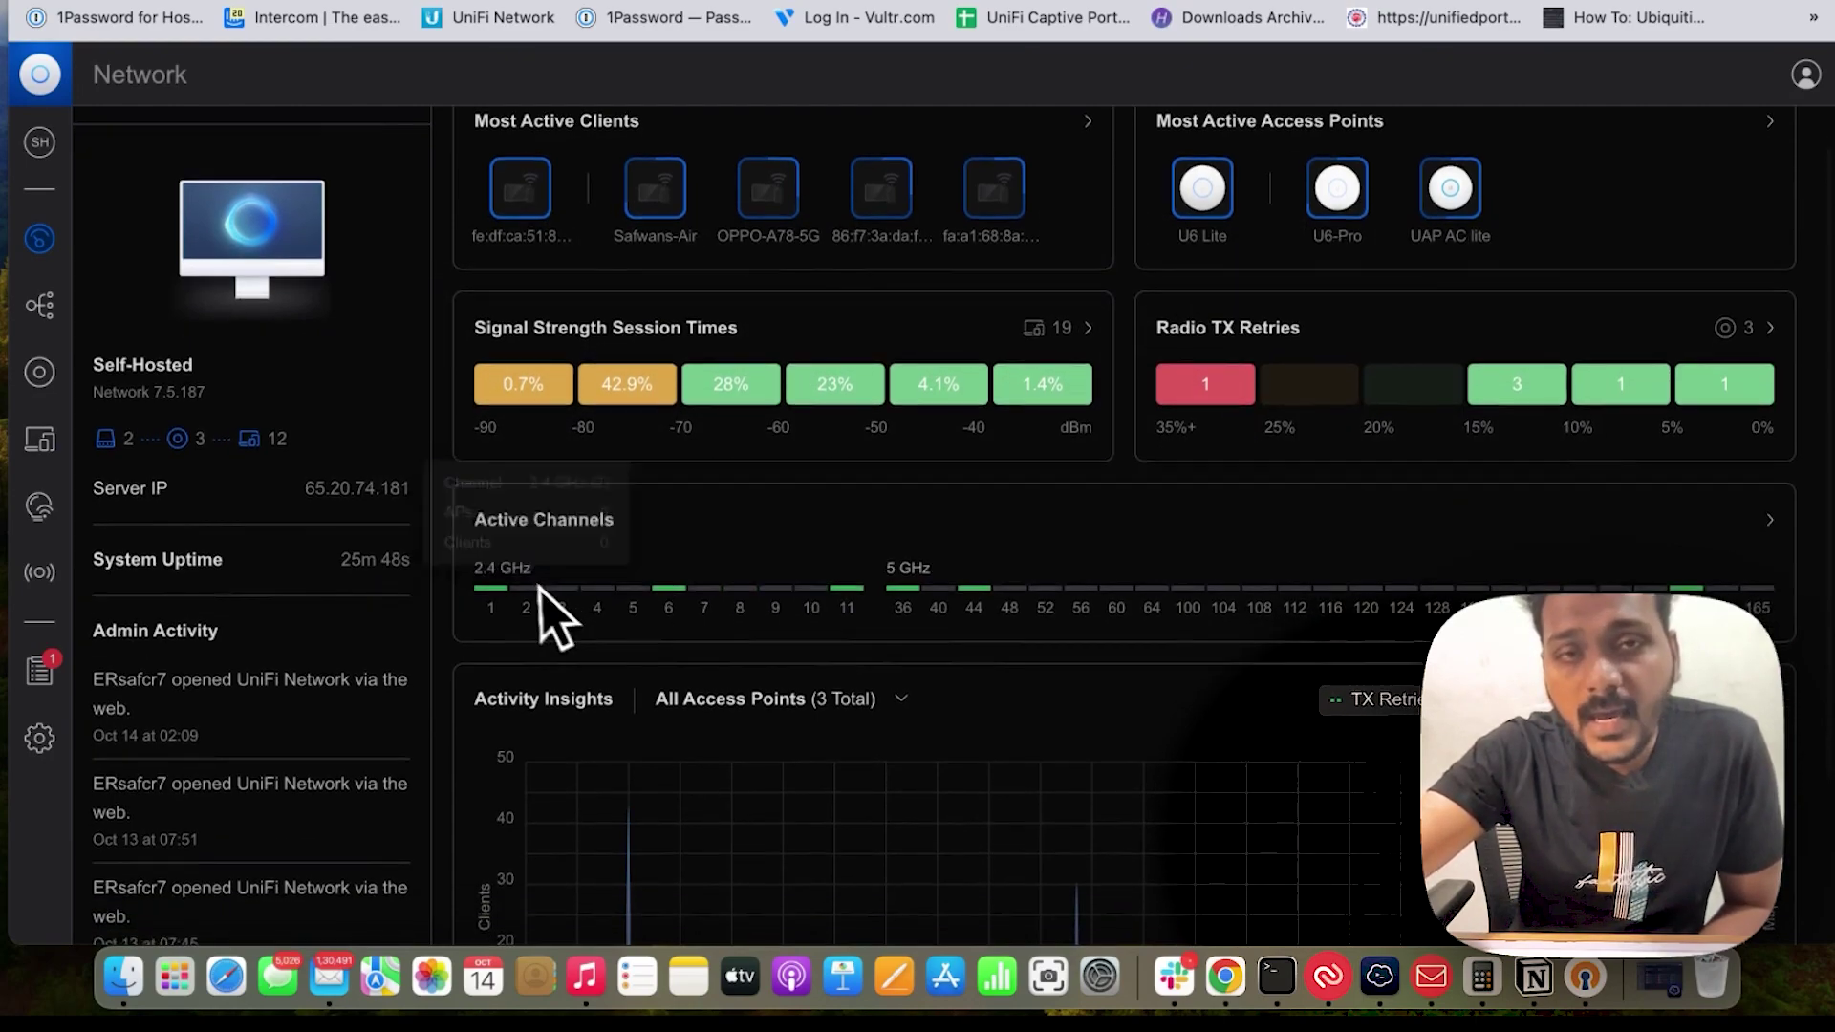
scroll(541, 590, "down", 4)
mouse_move(497, 425)
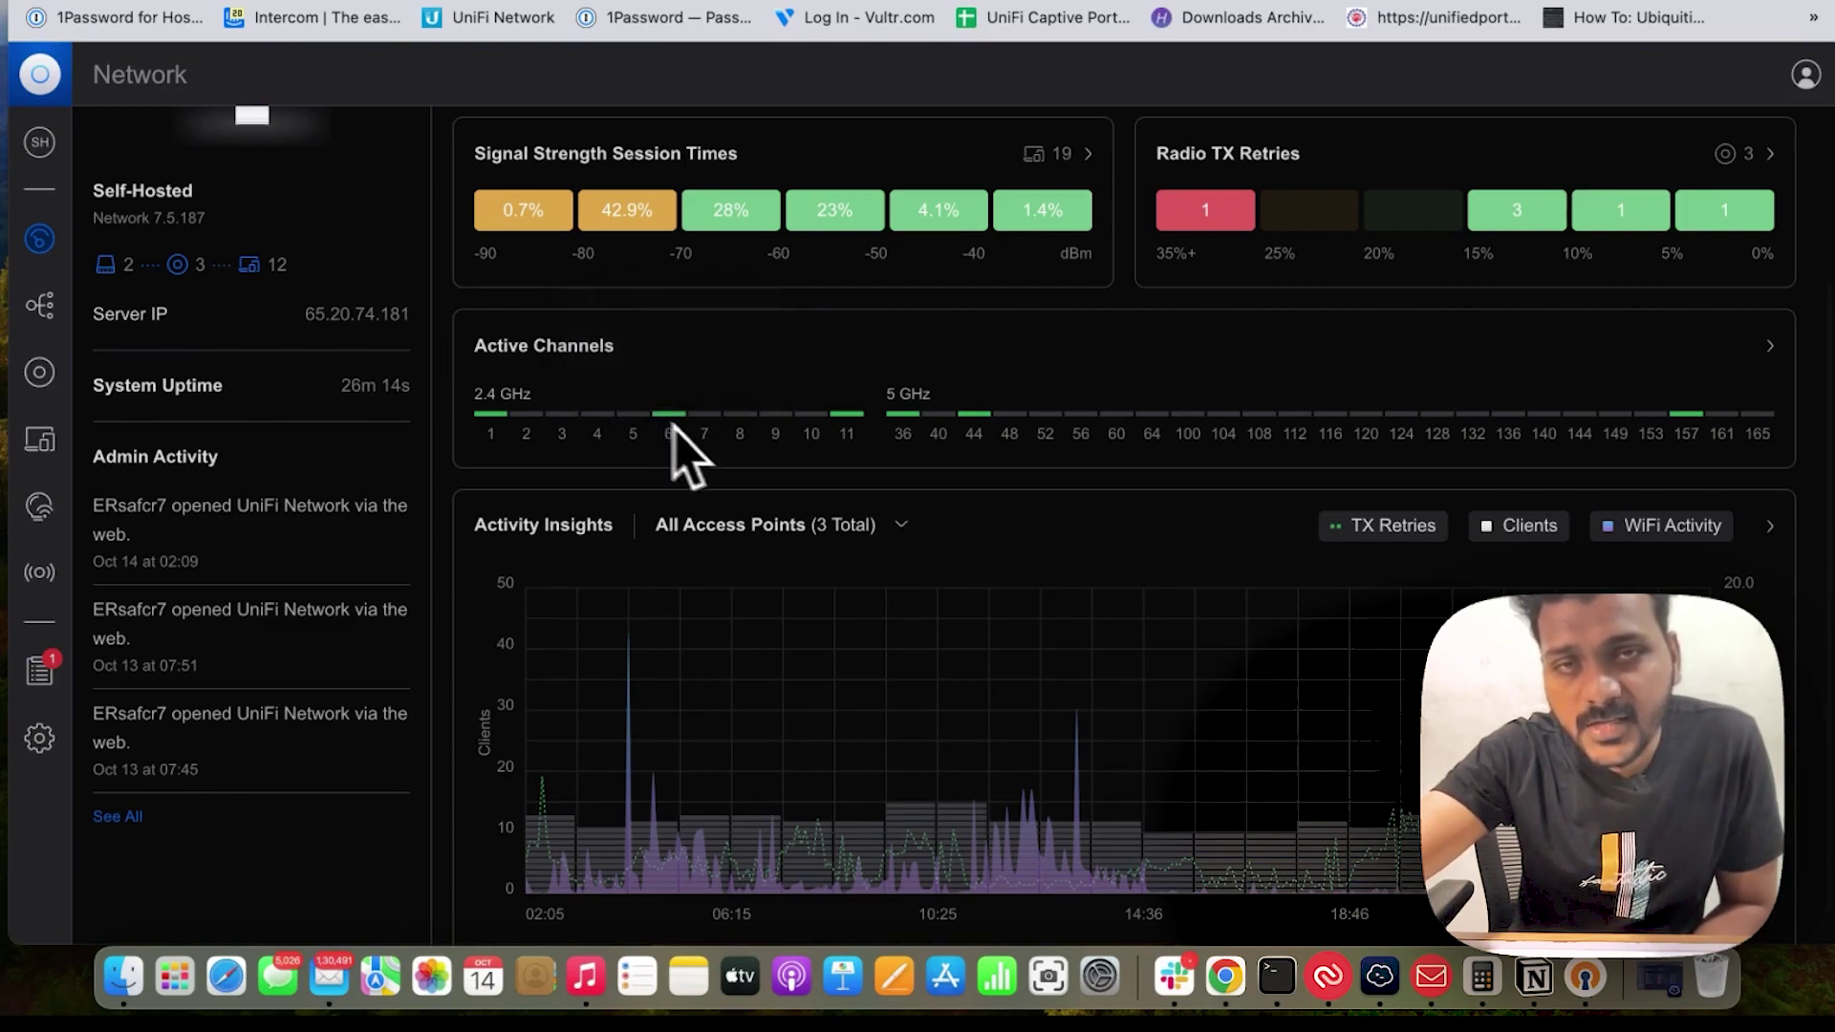
mouse_move(858, 420)
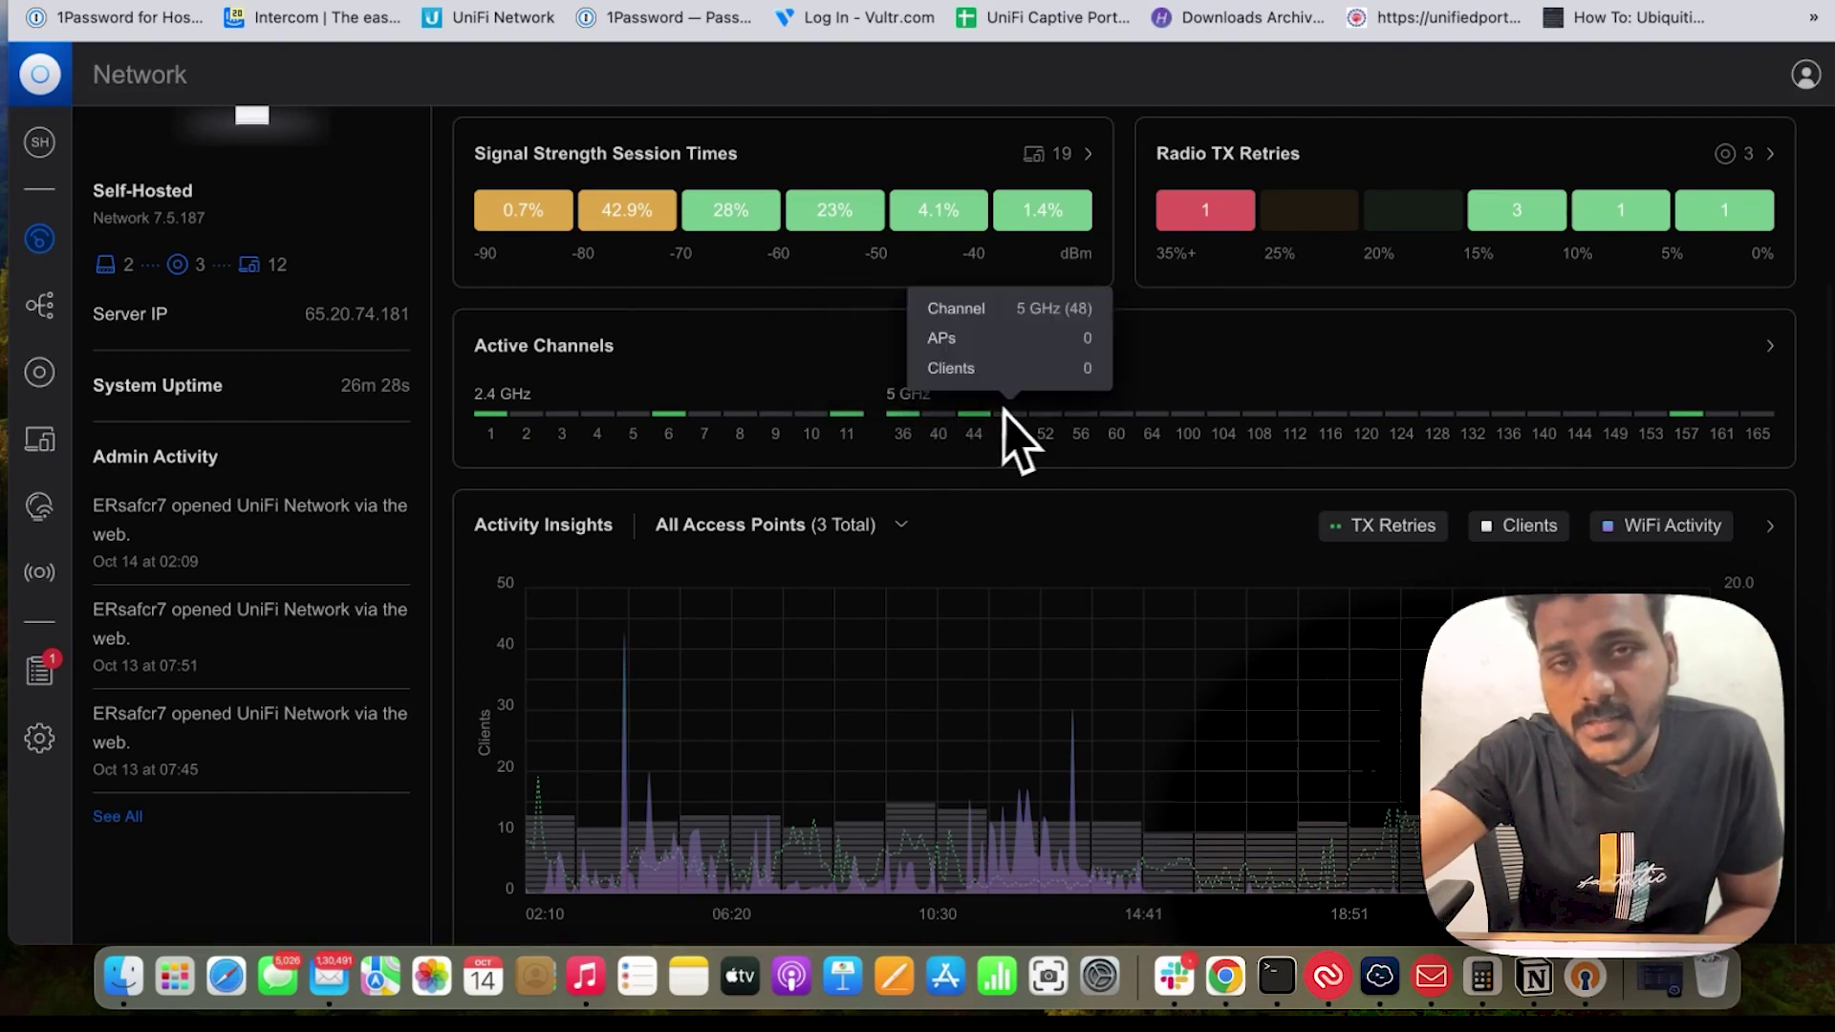
mouse_move(1693, 415)
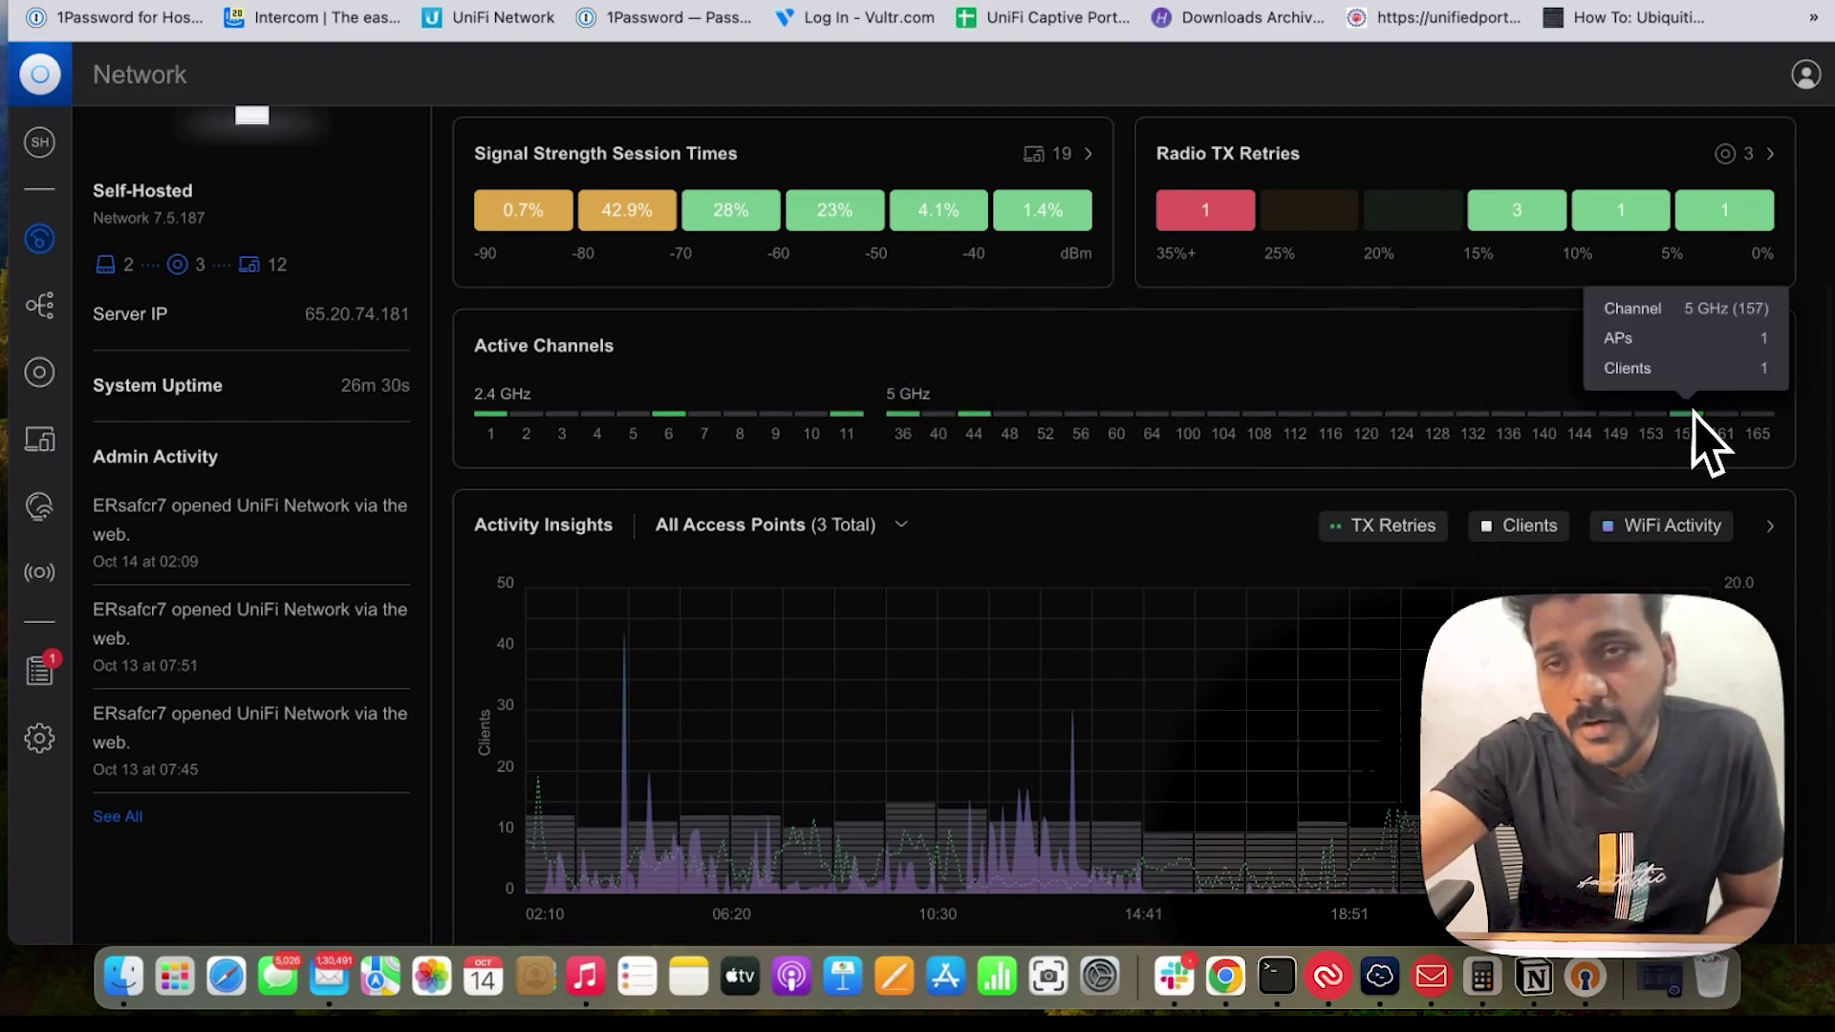
scroll(840, 564, "down", 1)
mouse_move(799, 634)
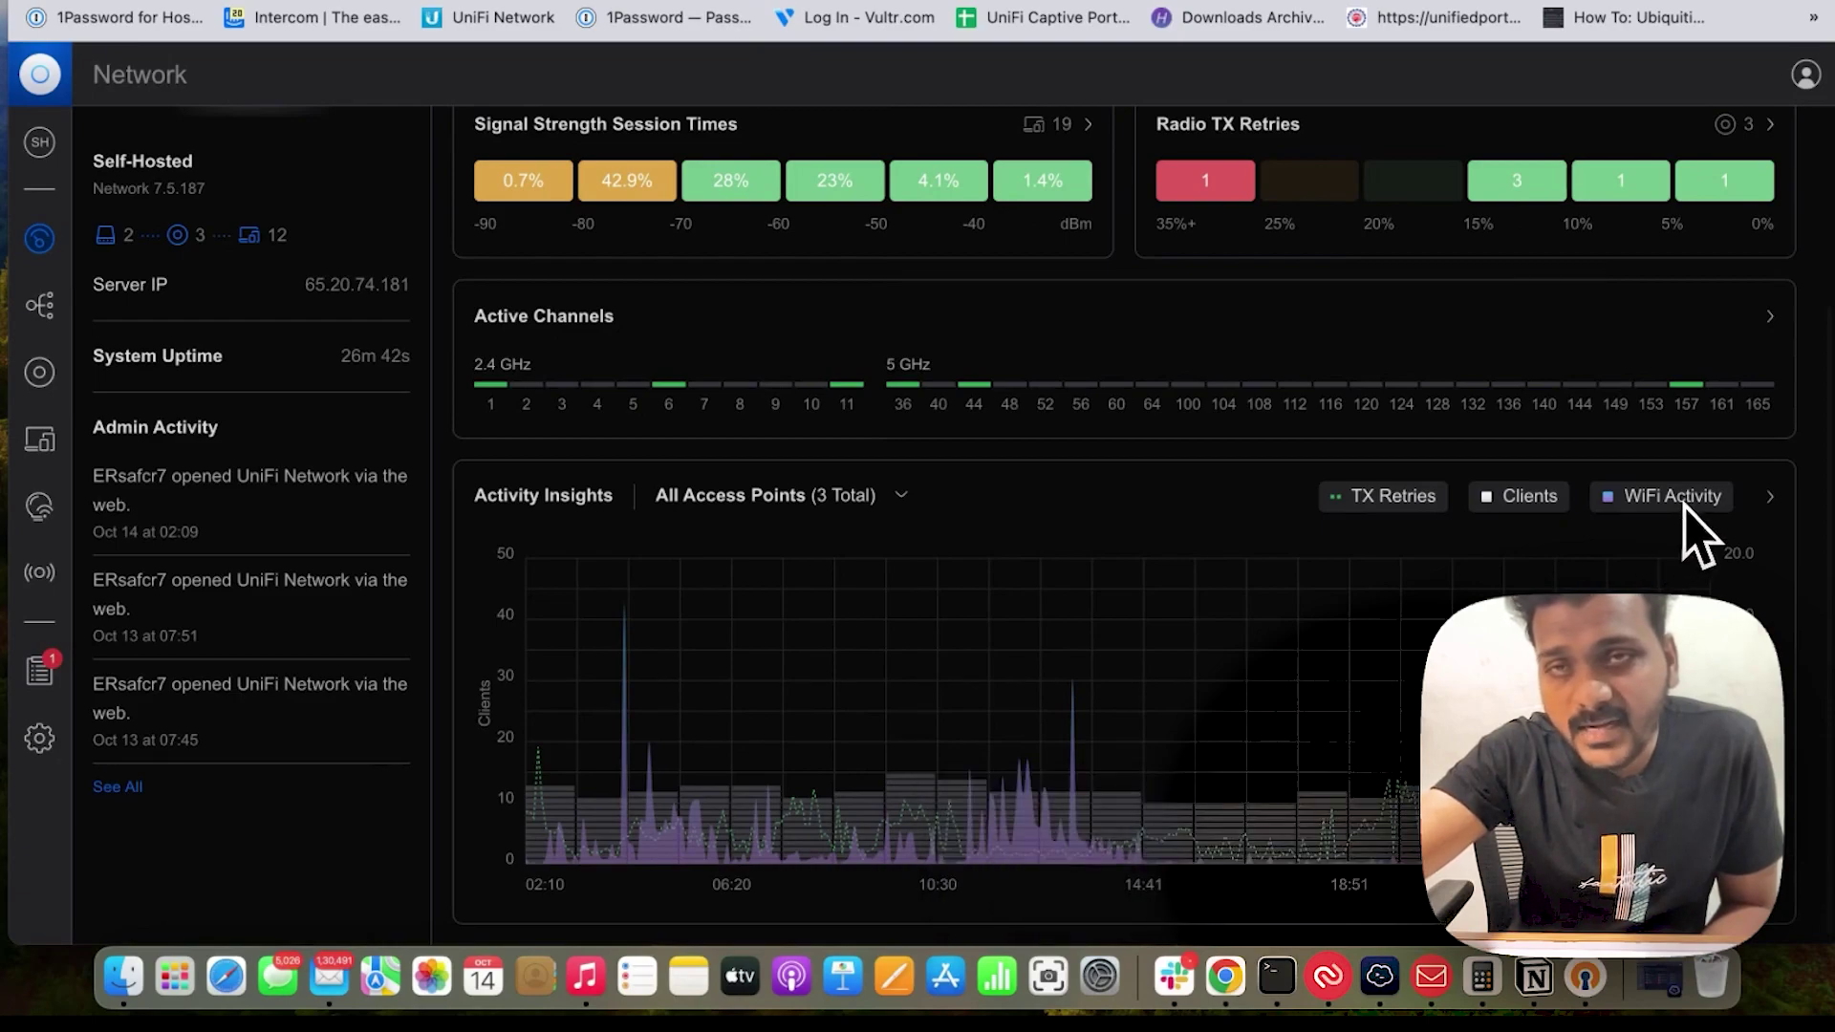
scroll(1202, 503, "up", 3)
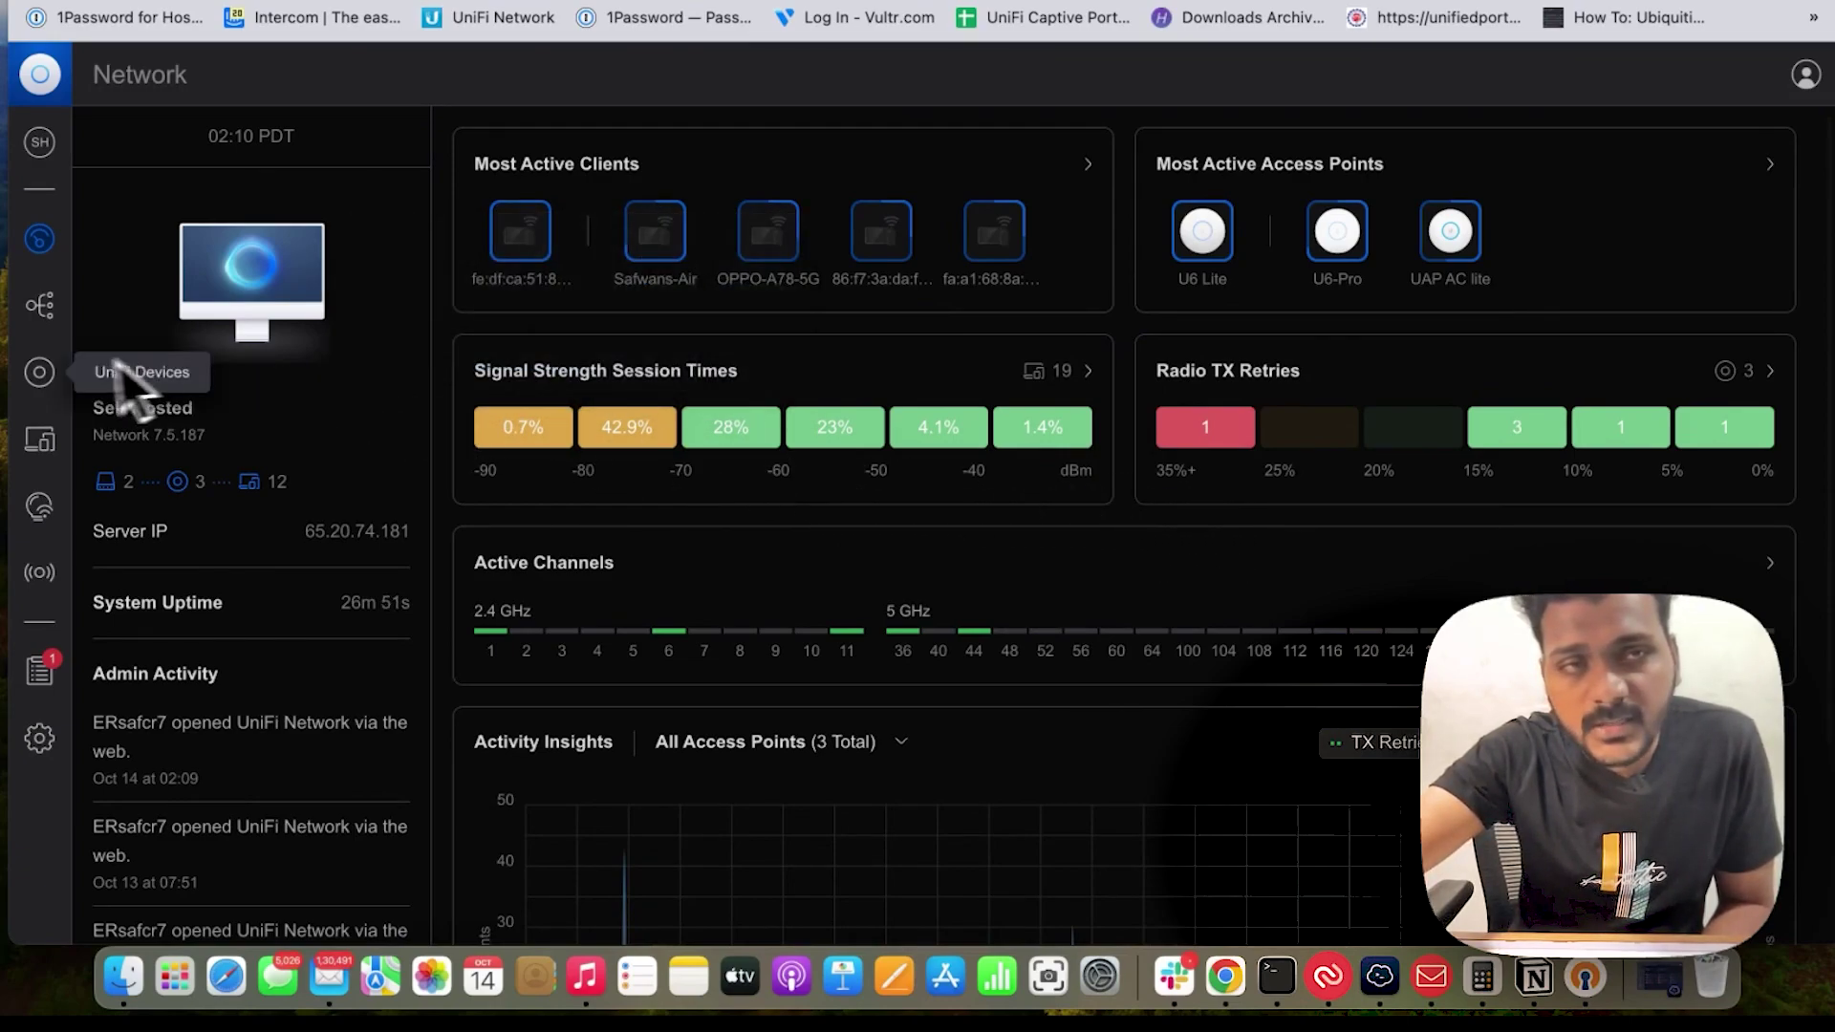
left_click(65, 387)
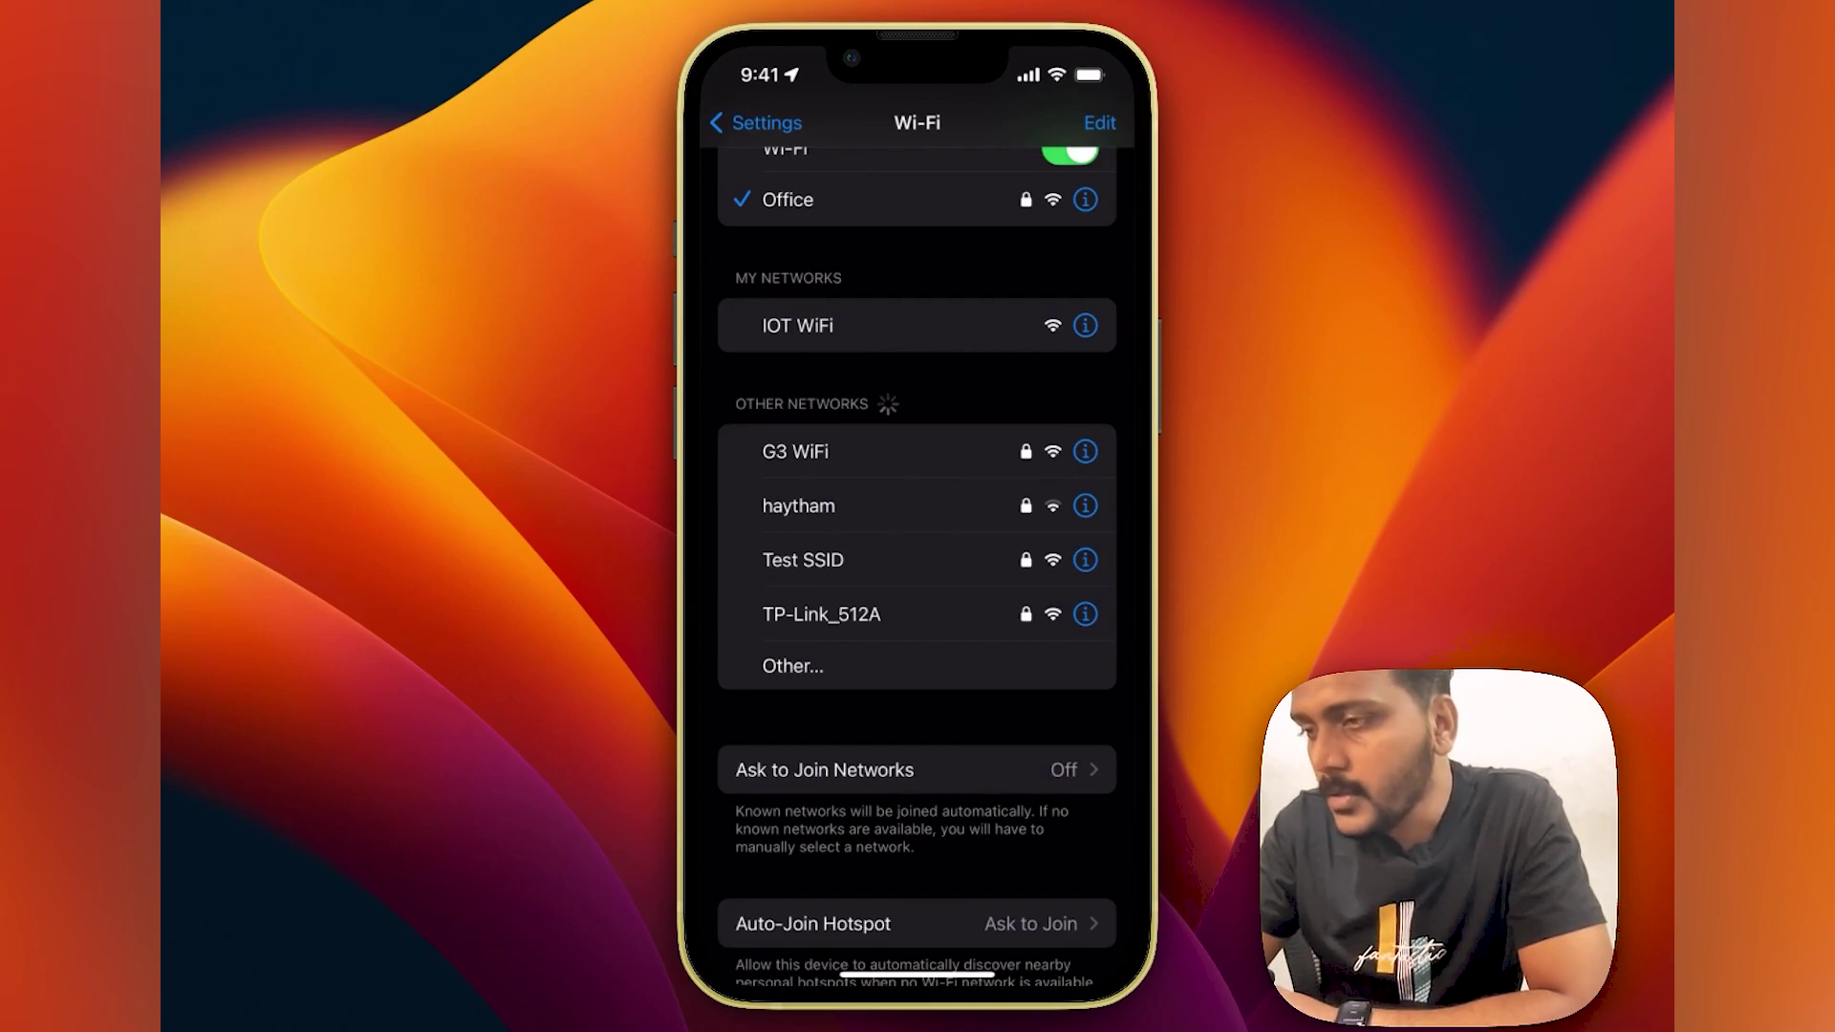
- Join Test SSID with the first key and confirm IP address 192.168.1.102 in its details
left_click(803, 560)
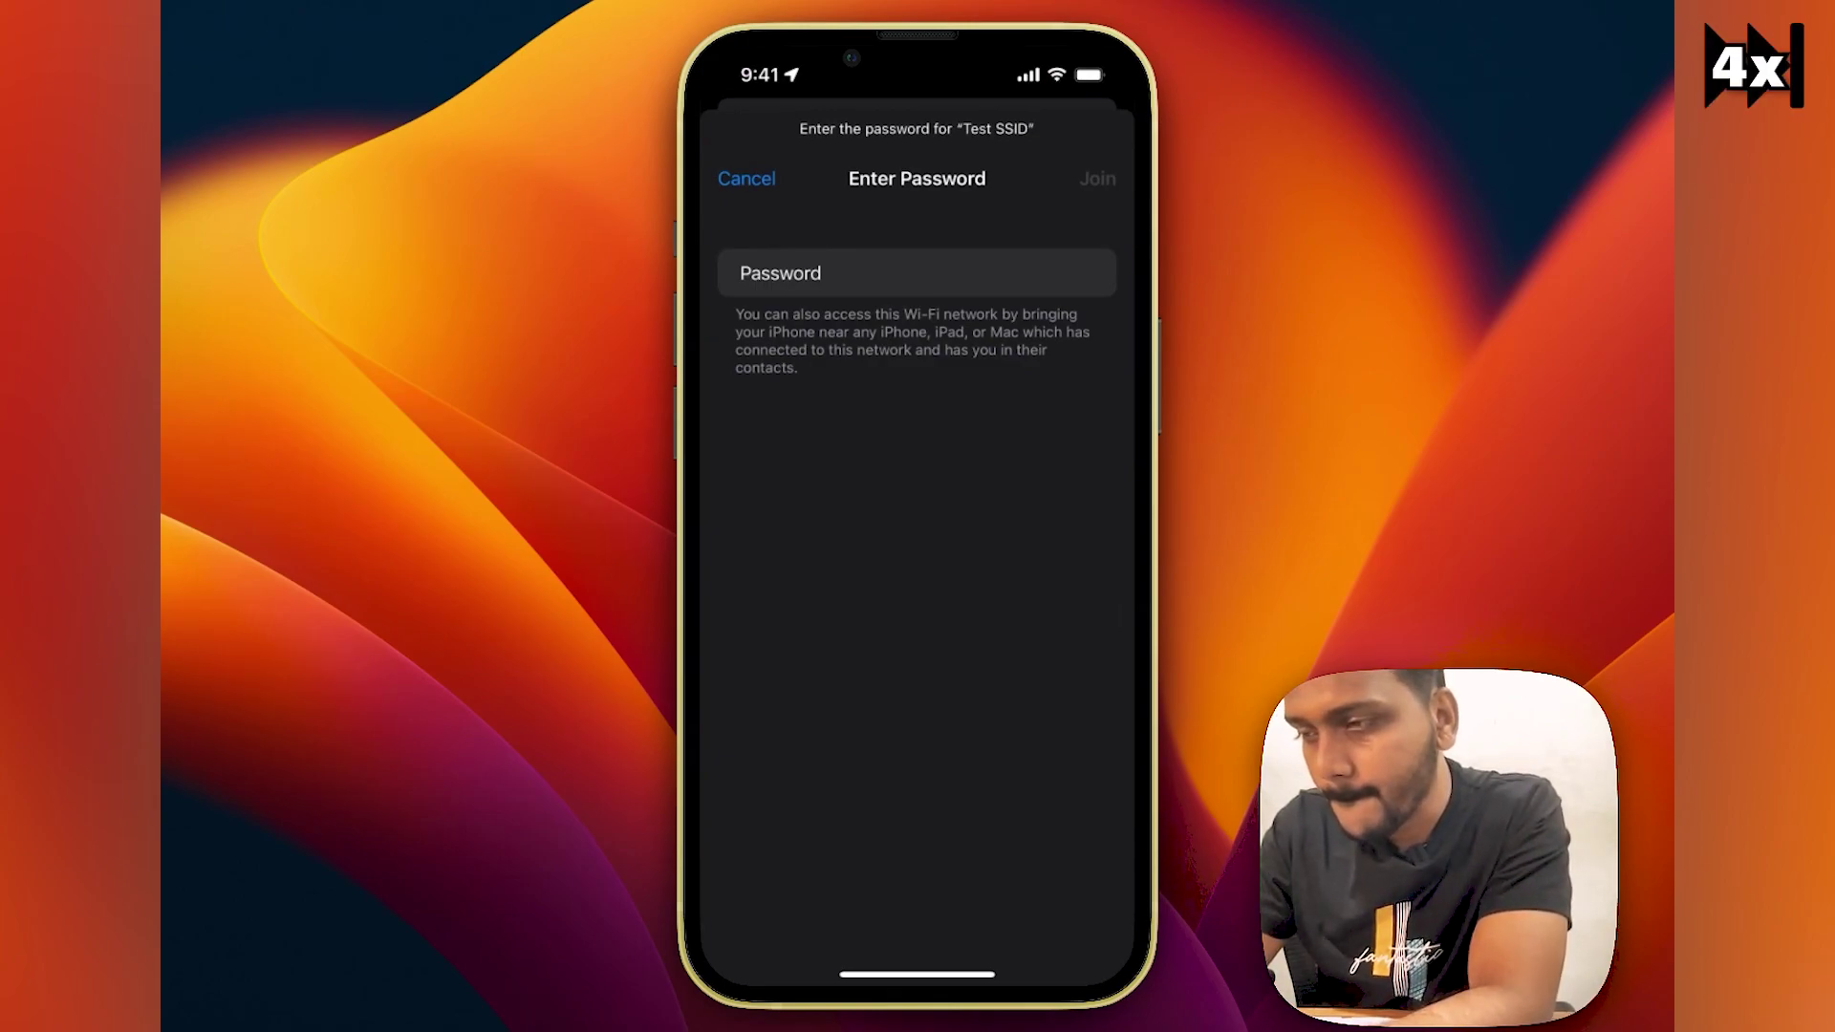
key("Return")
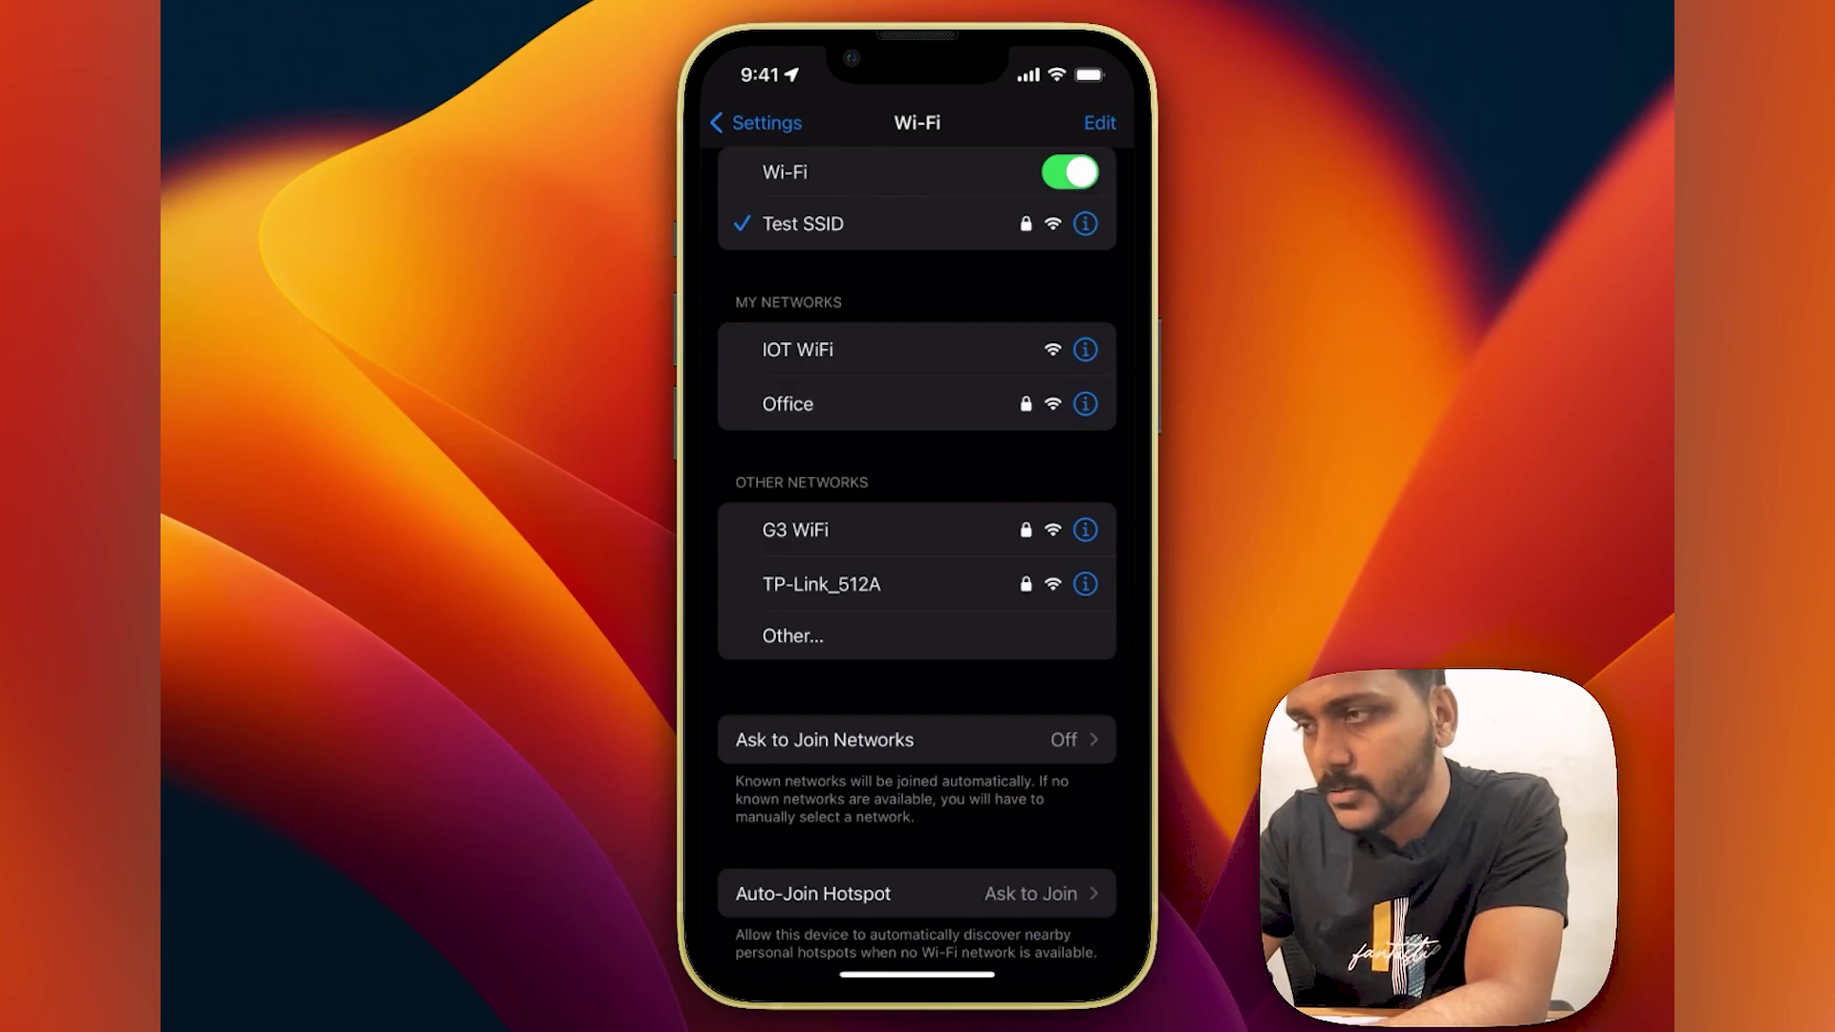
left_click(1085, 223)
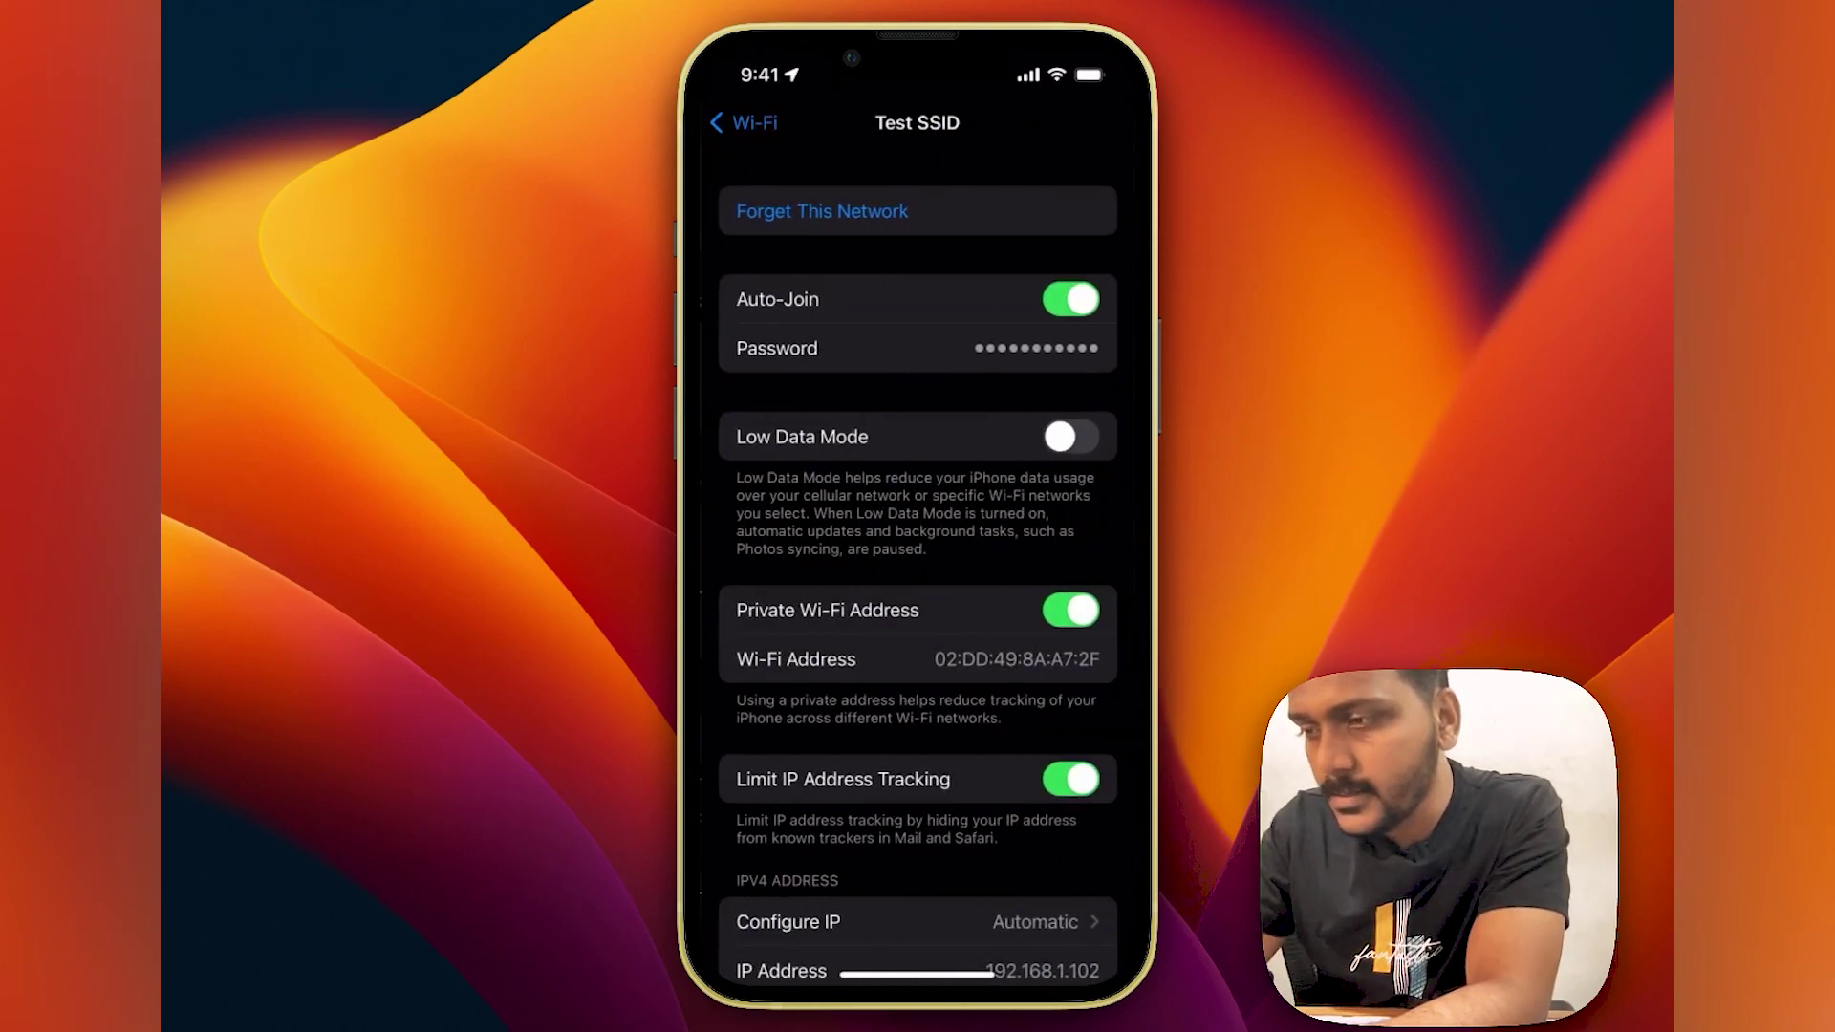
scroll(918, 516, "down", 6)
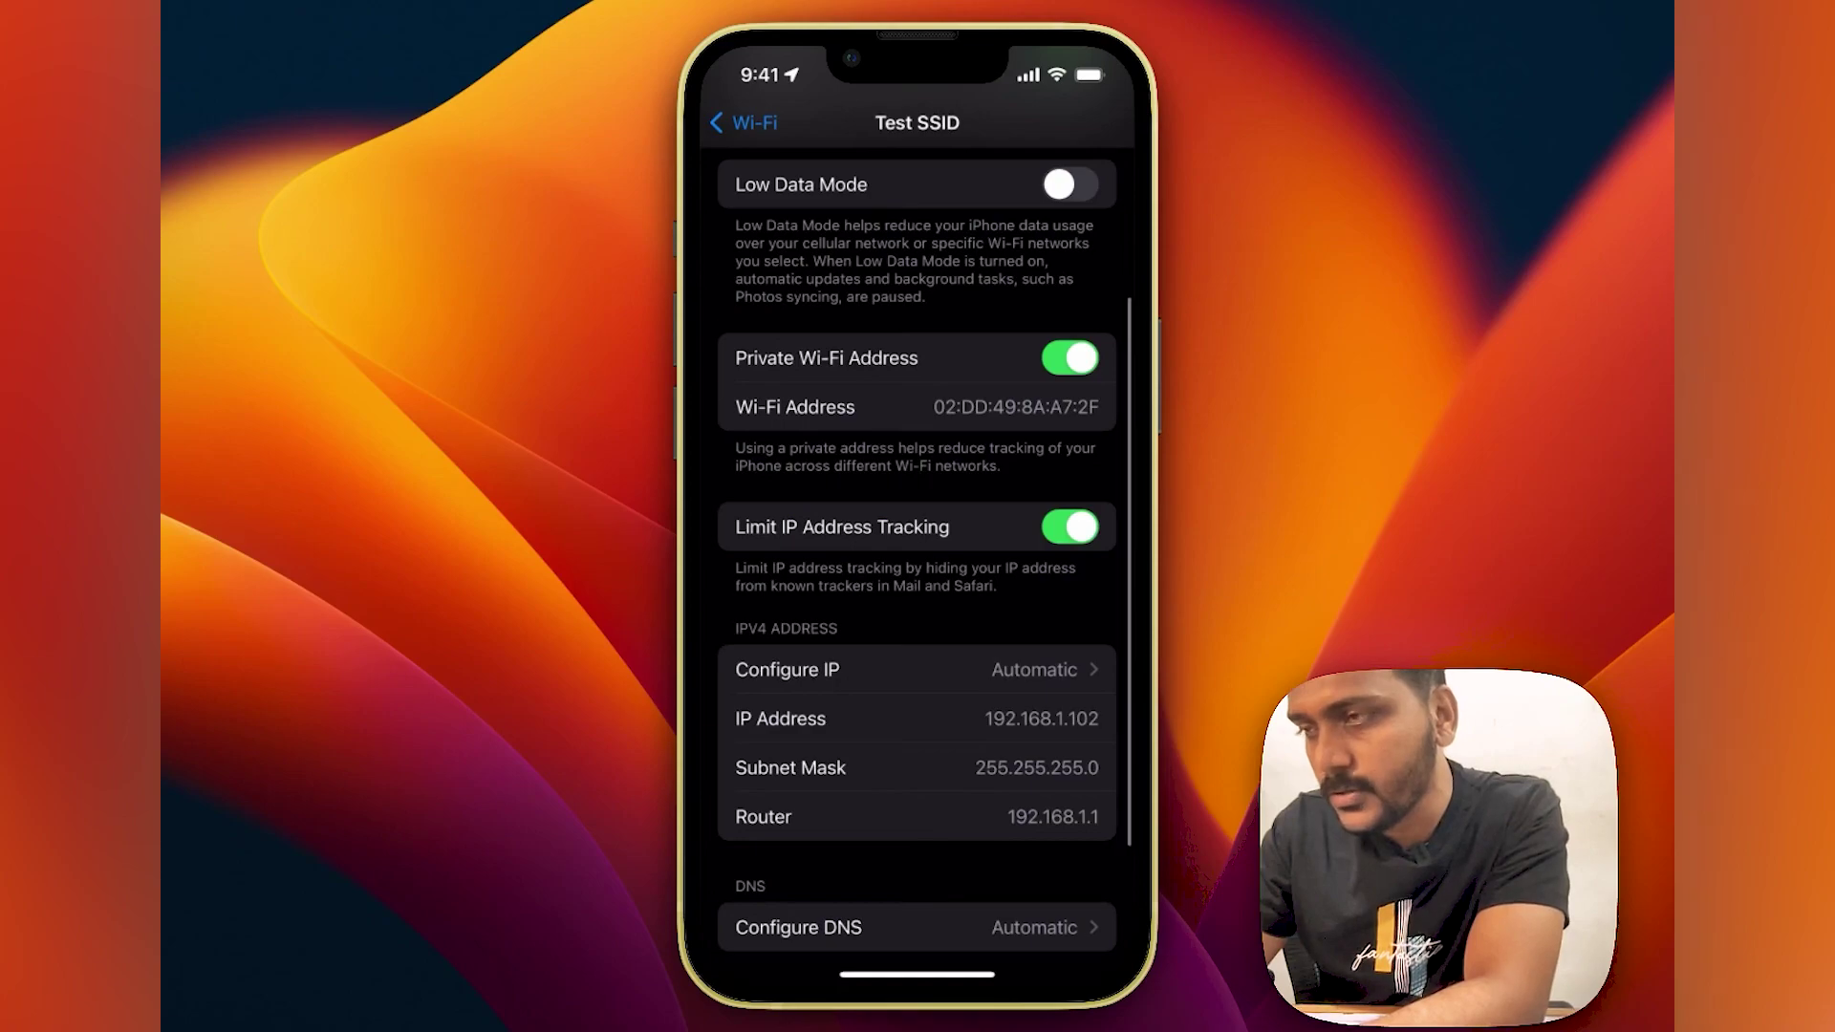
scroll(917, 573, "up", 5)
scroll(917, 574, "down", 3)
scroll(917, 574, "up", 3)
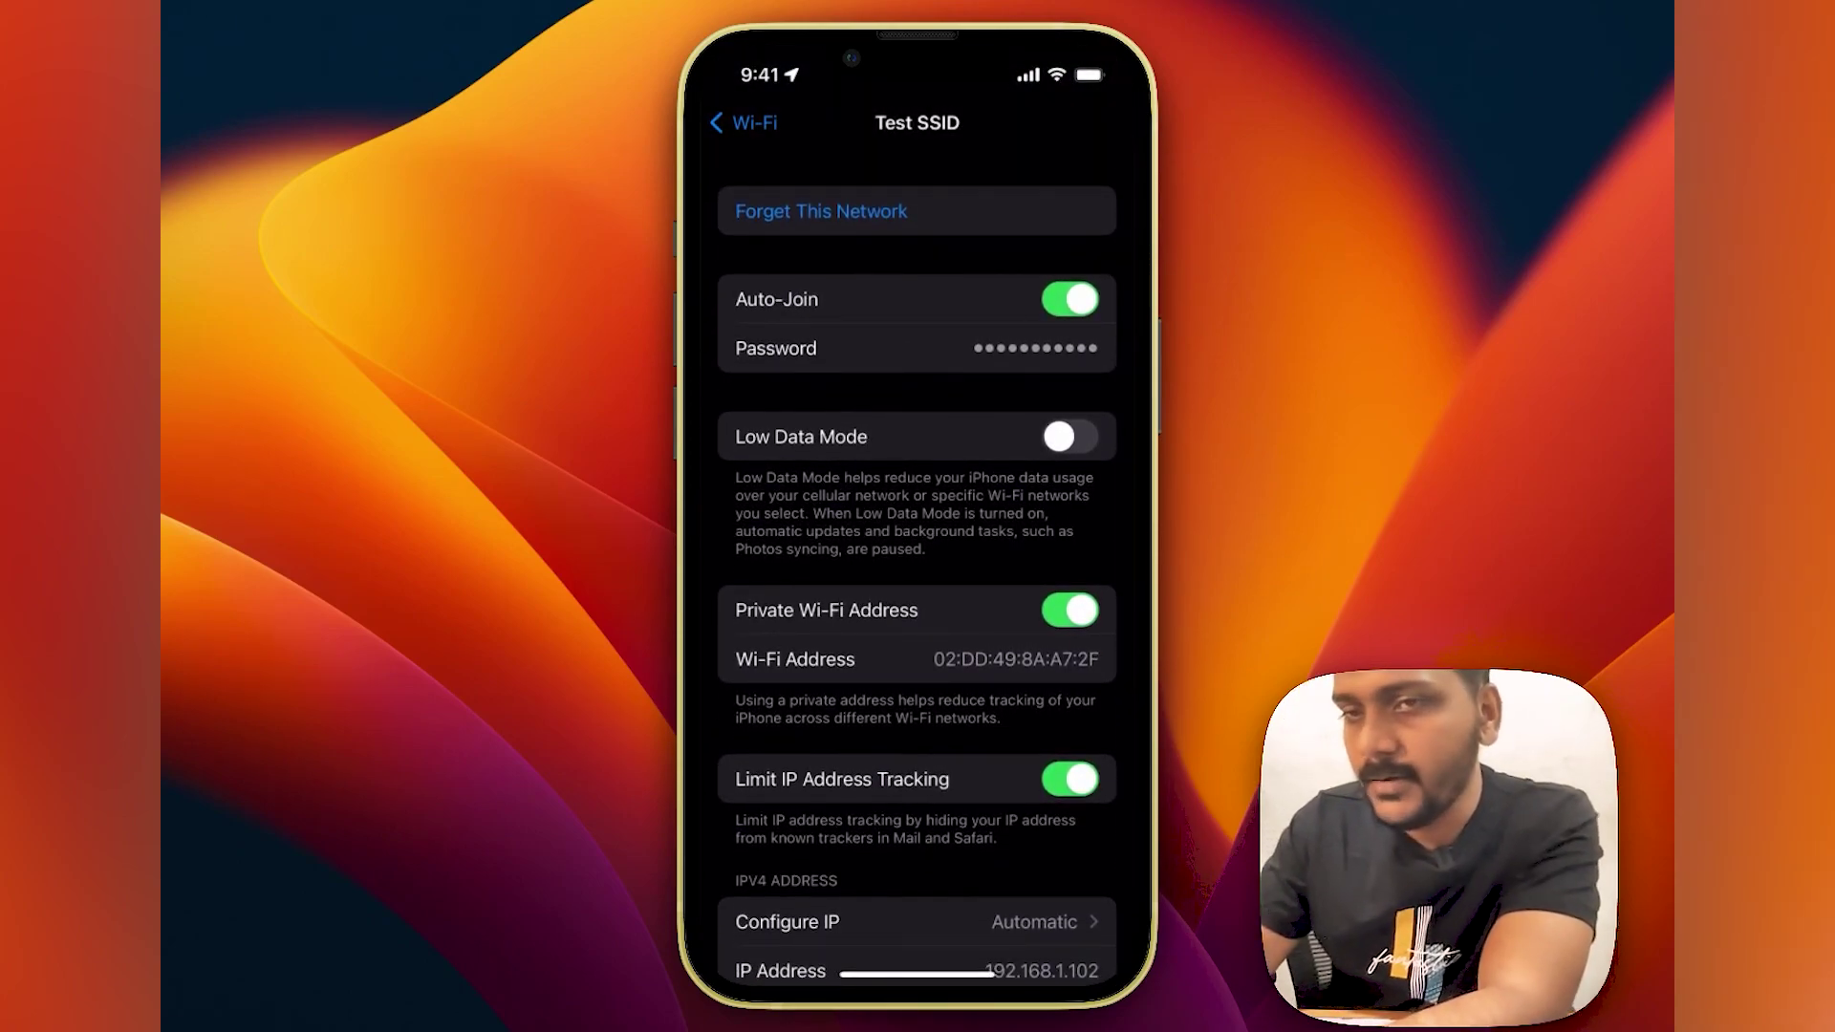
- Forget Test SSID on the iPhone and return to the Wi-Fi network list
left_click(821, 211)
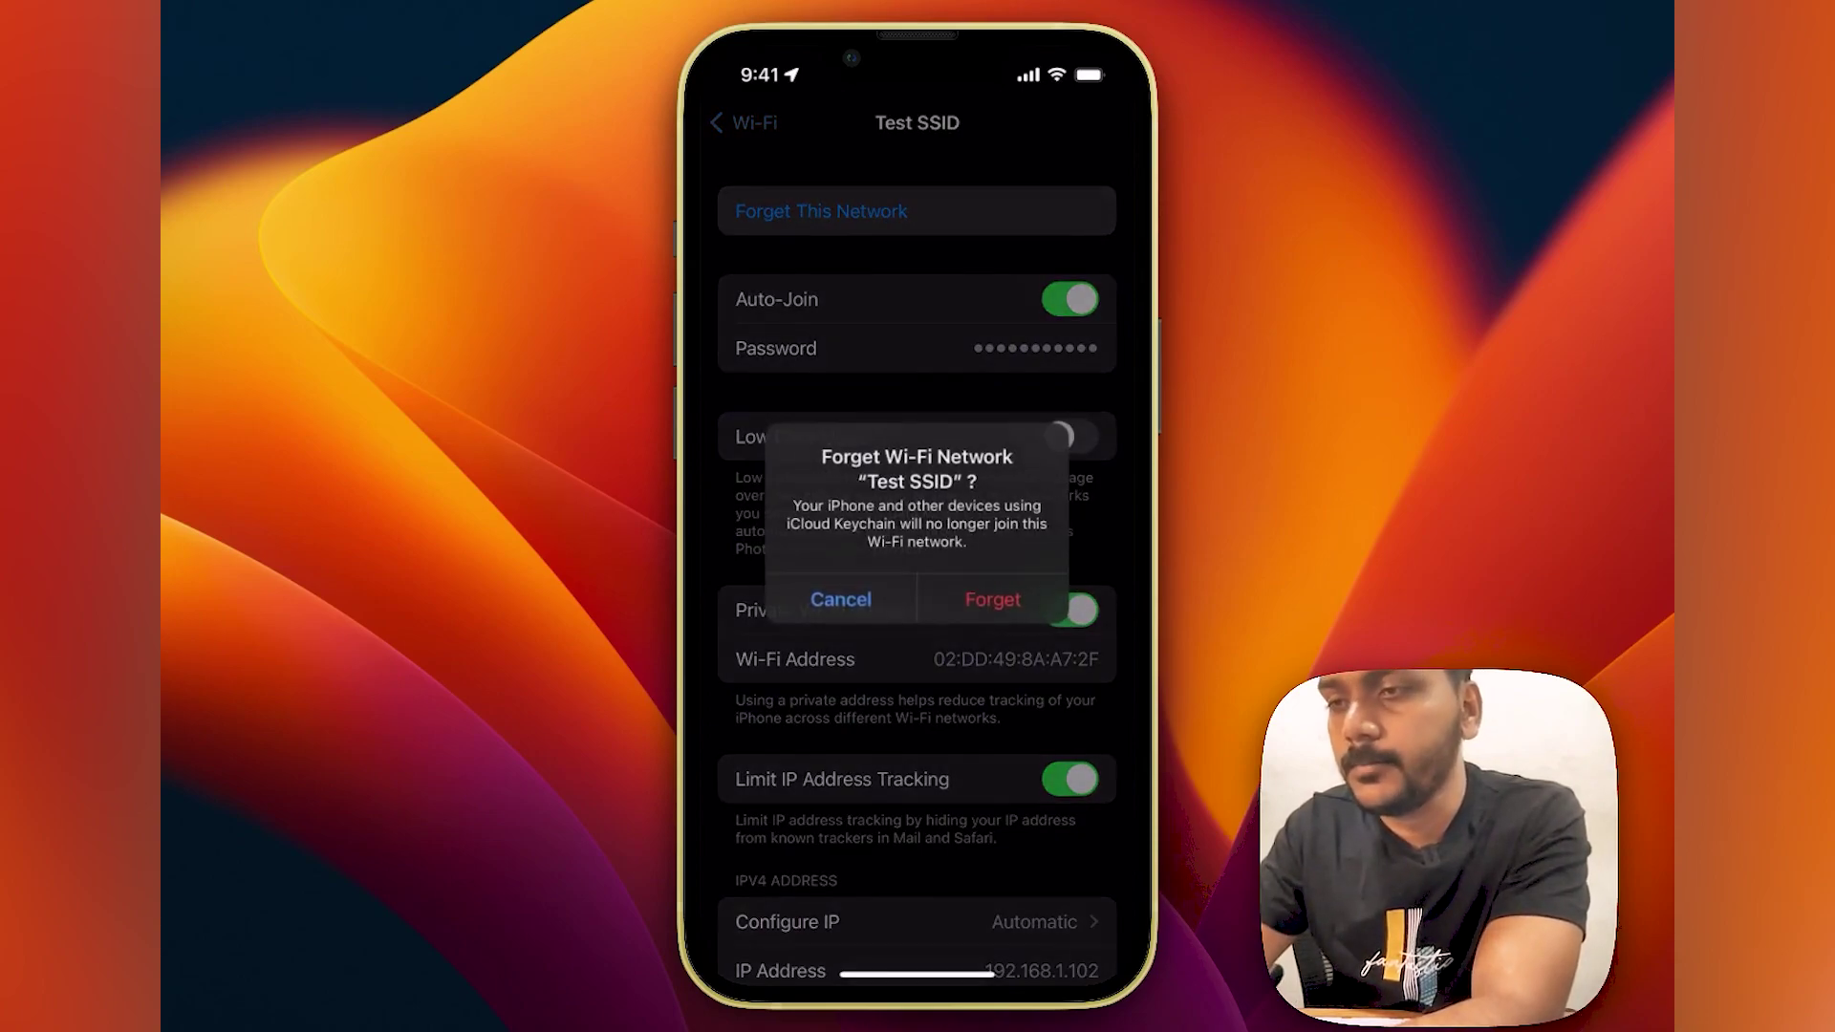
left_click(840, 599)
left_click(744, 122)
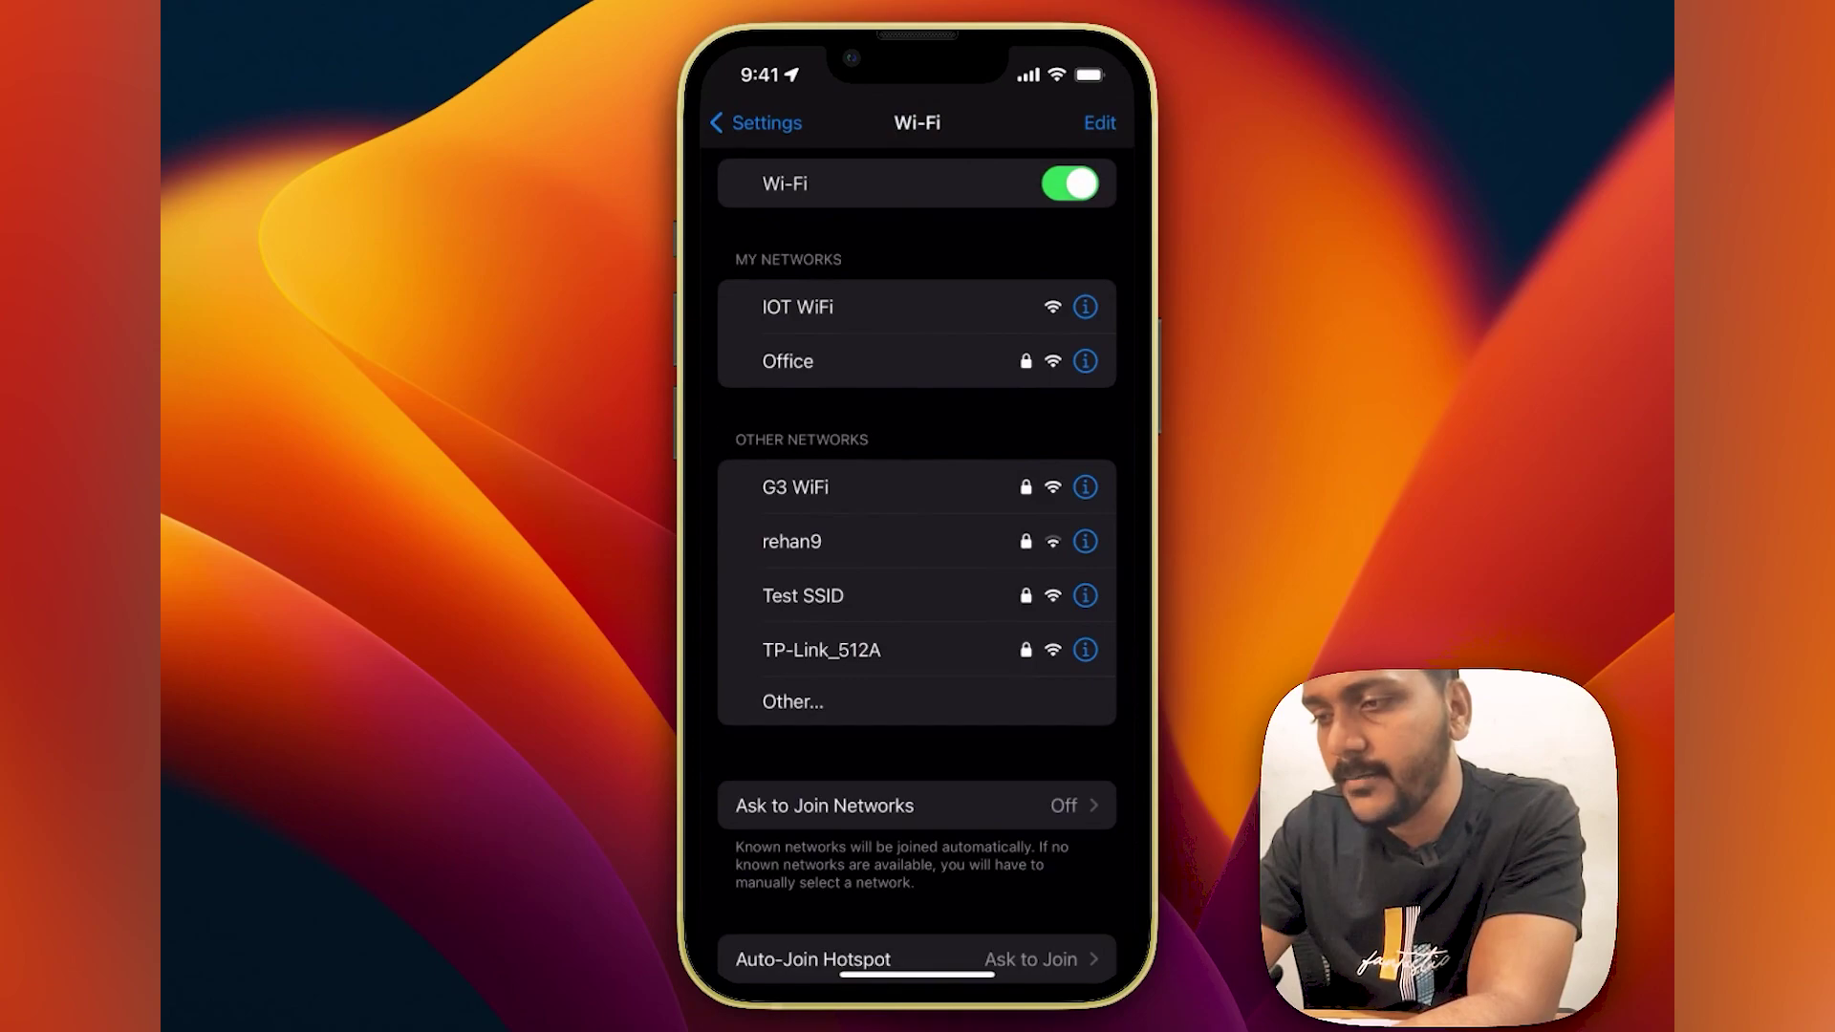
- Rejoin Test SSID with the second key and confirm IP 192.168.20.102, router 192.168.20.1
left_click(803, 595)
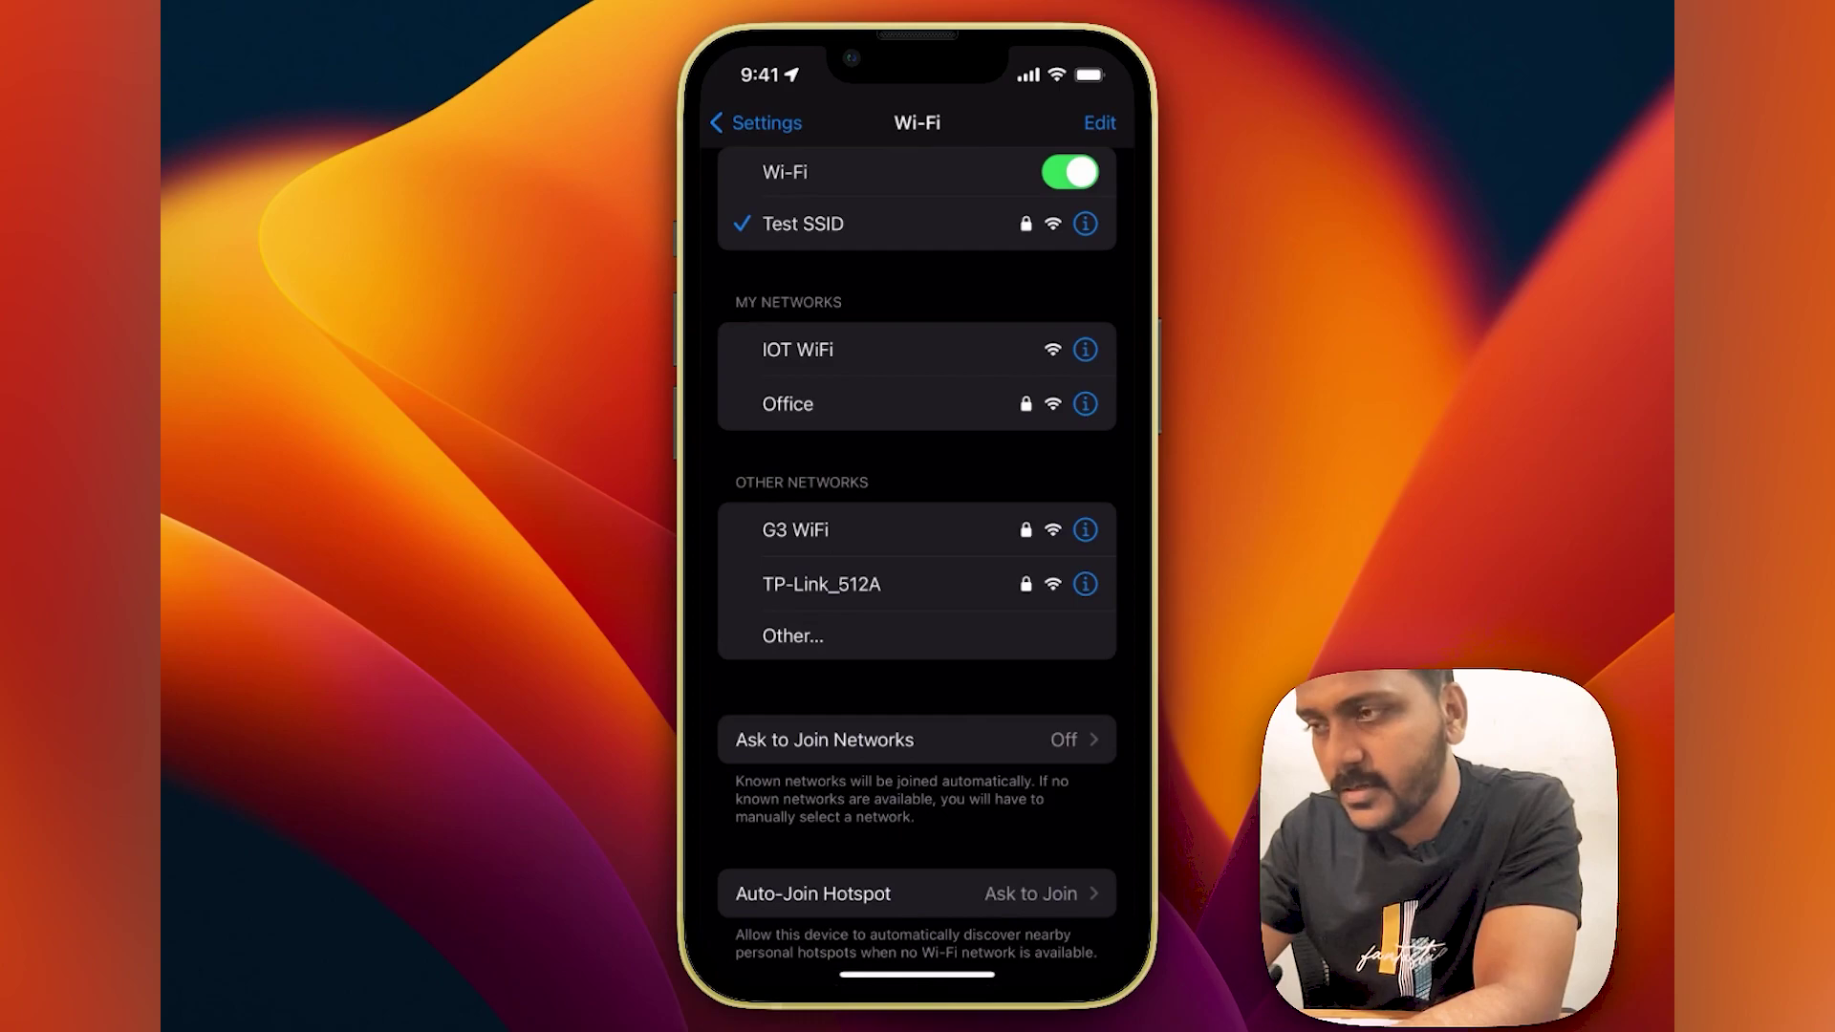
left_click(1085, 224)
scroll(917, 574, "down", 3)
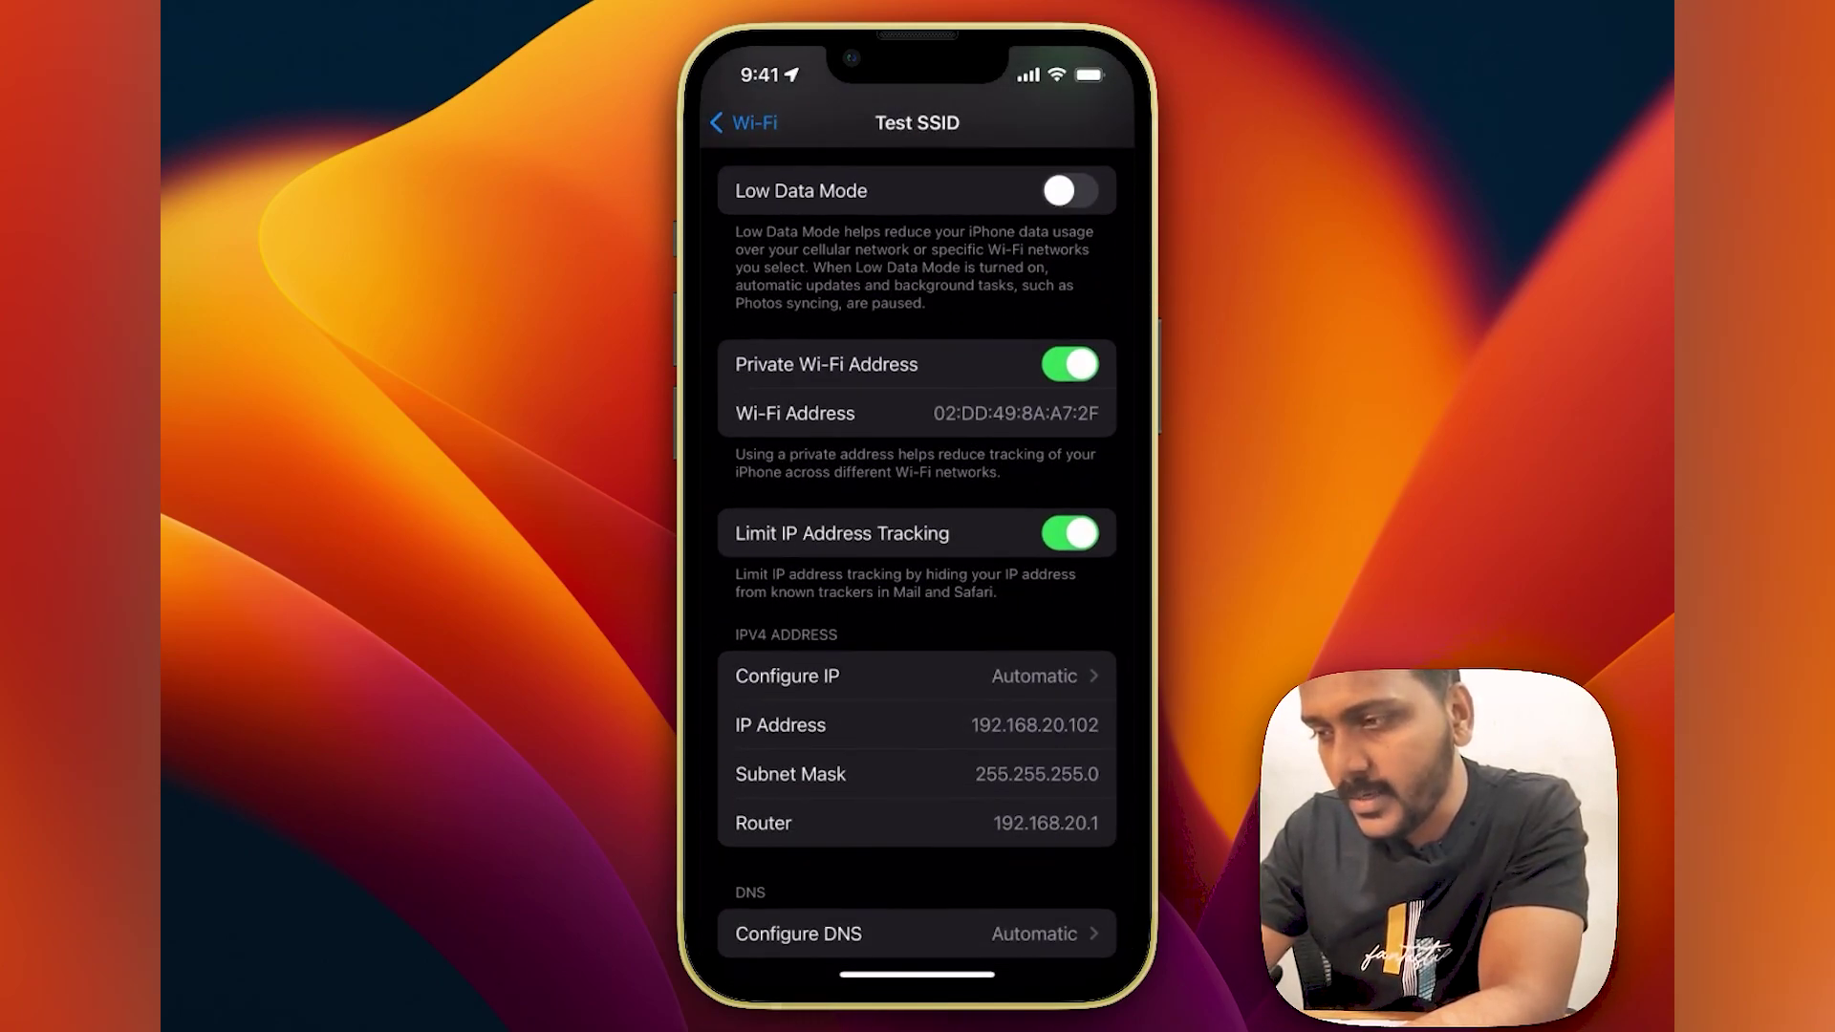
scroll(917, 574, "down", 2)
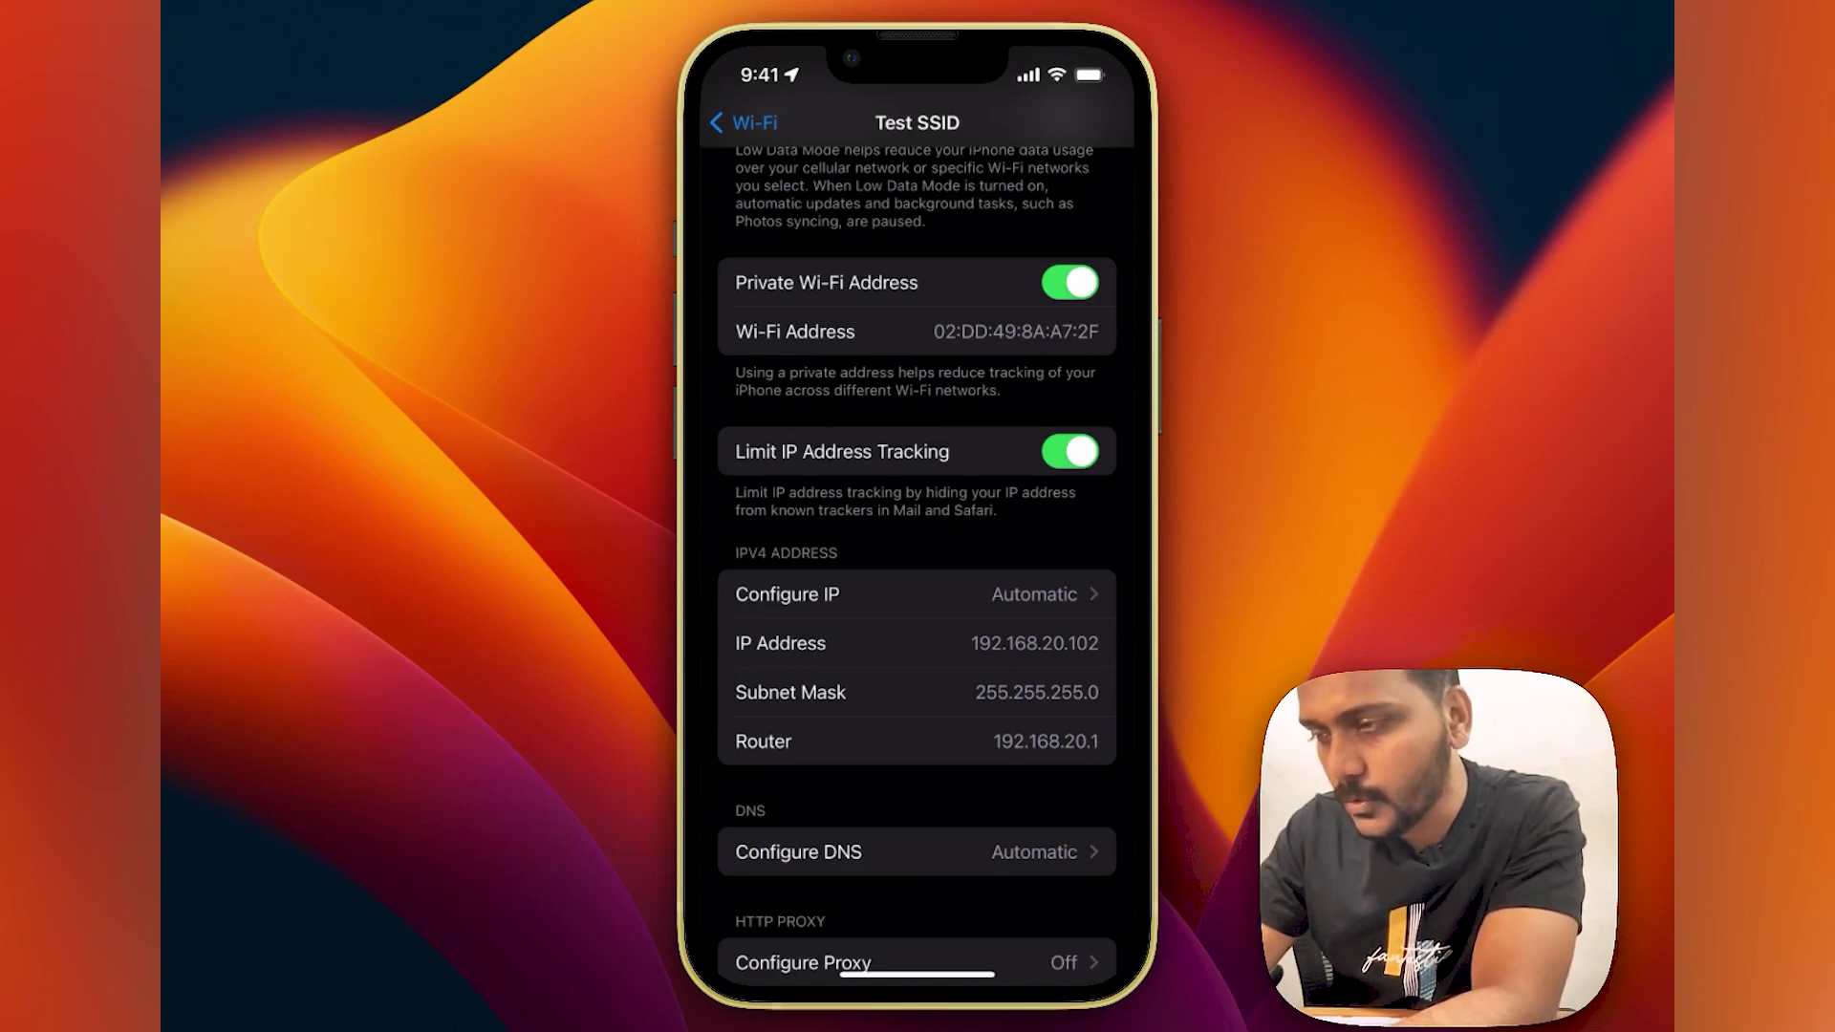
scroll(917, 559, "up", 7)
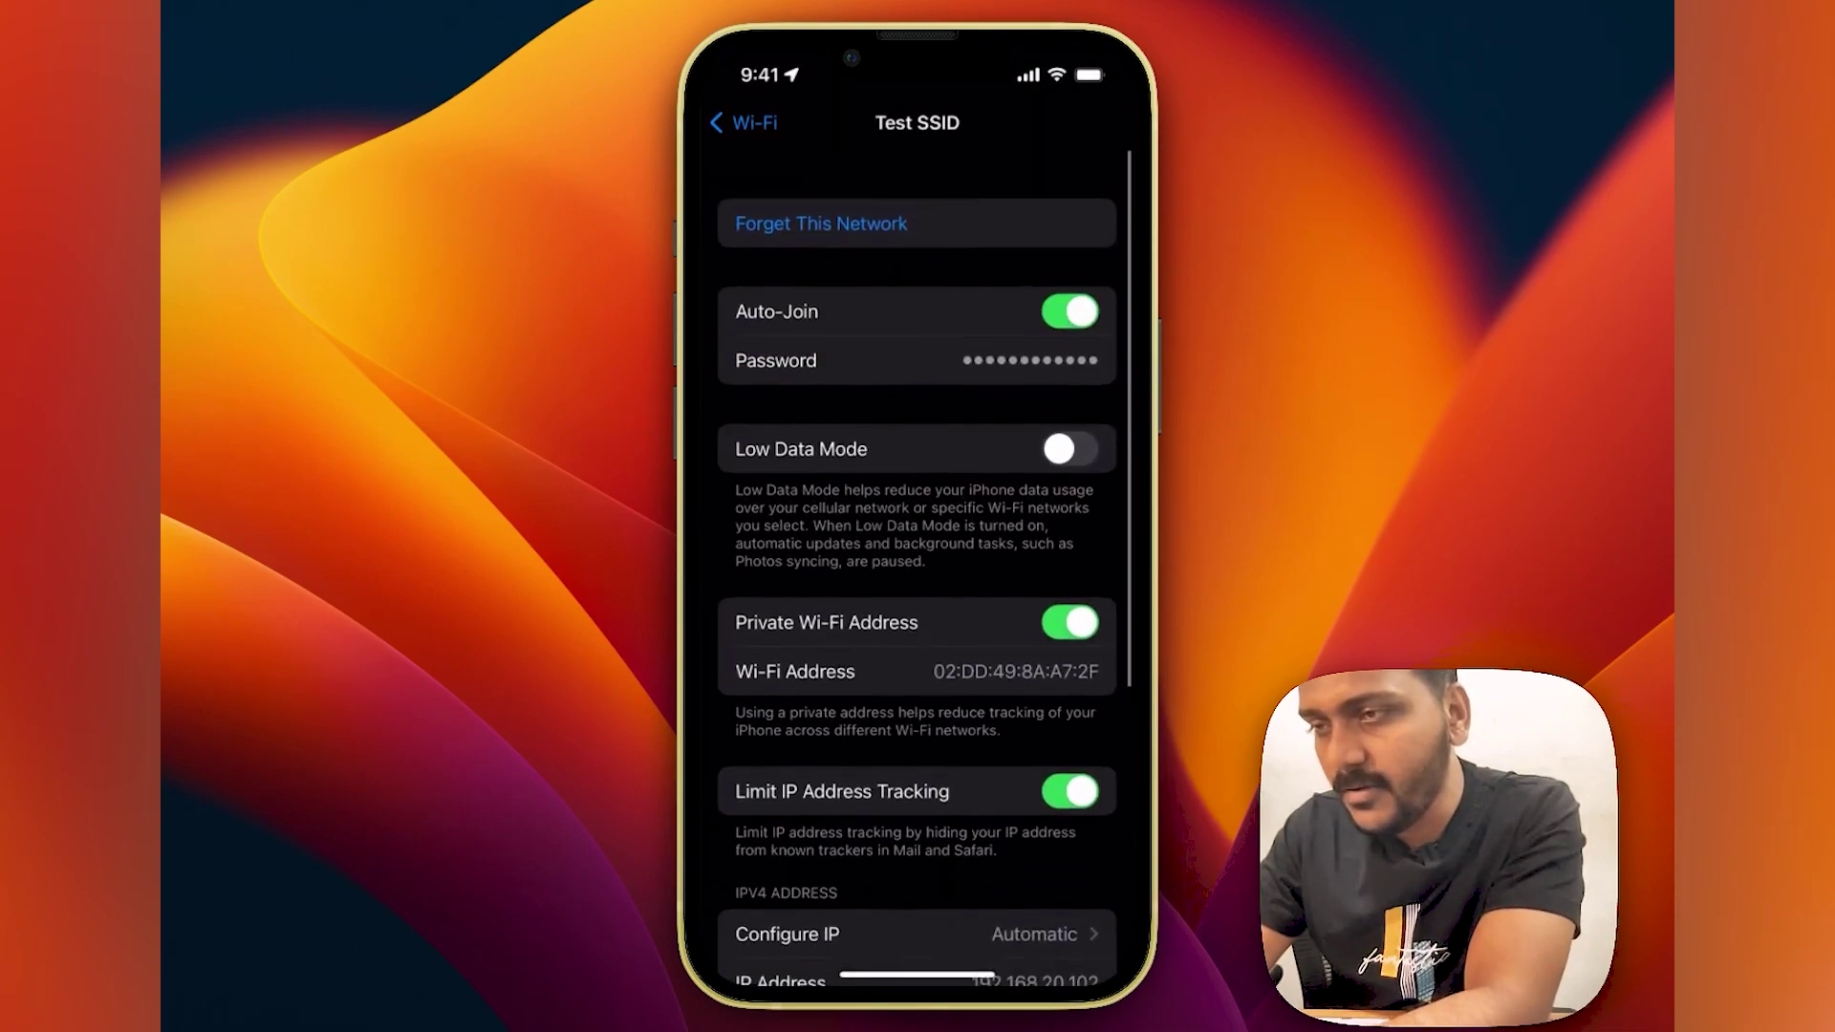
- Forget Test SSID again and rejoin with the third key, getting IP 192.168.30.102 via router 192.168.30.1
left_click(820, 211)
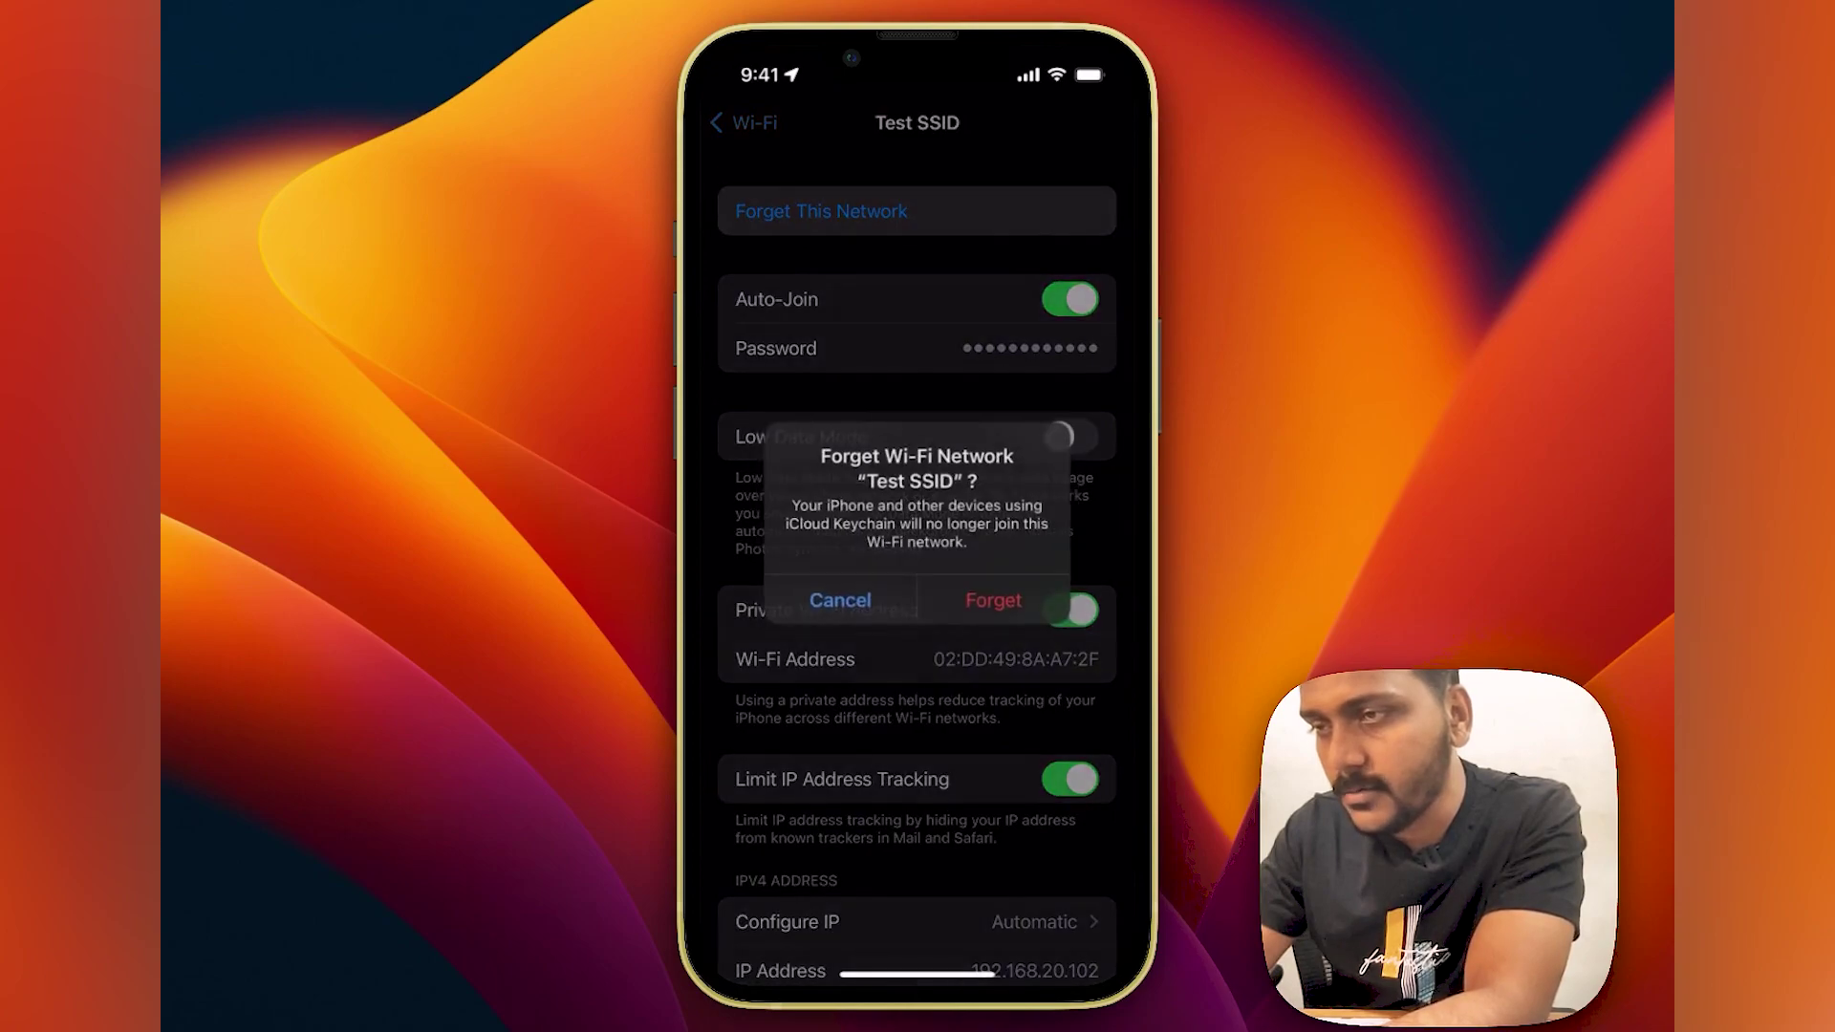
left_click(992, 598)
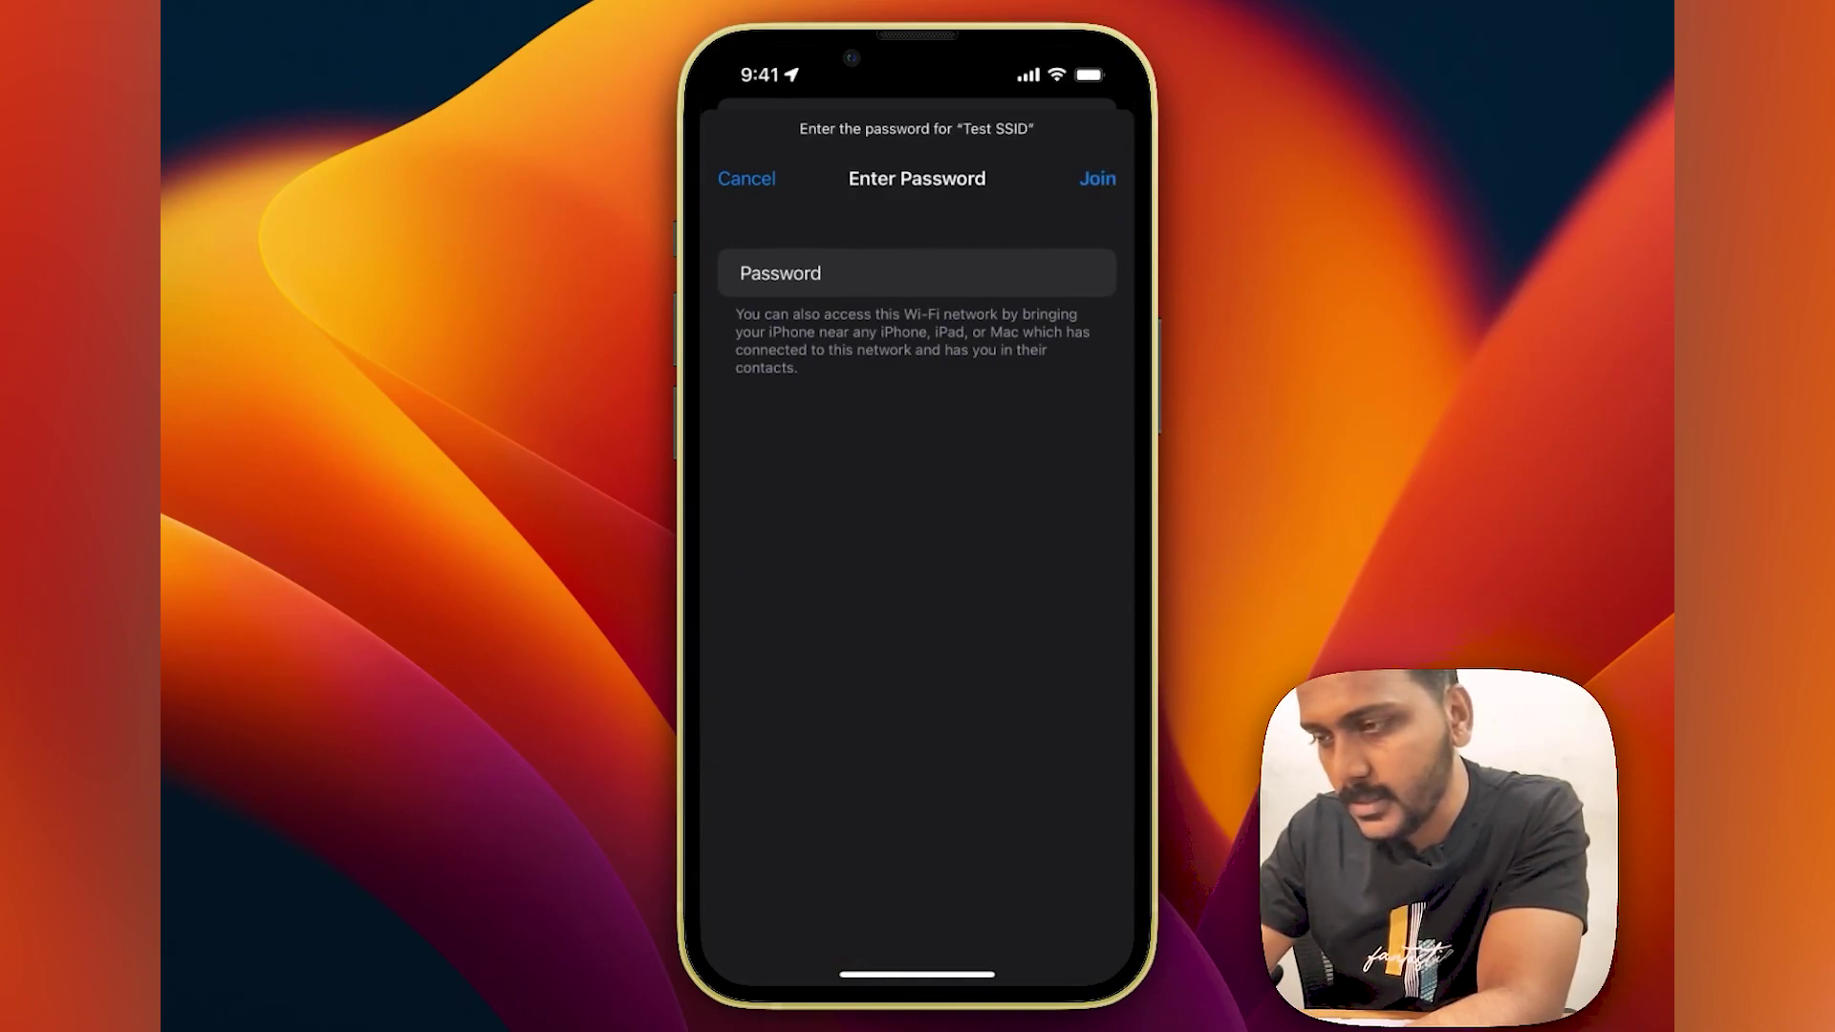
key("Return")
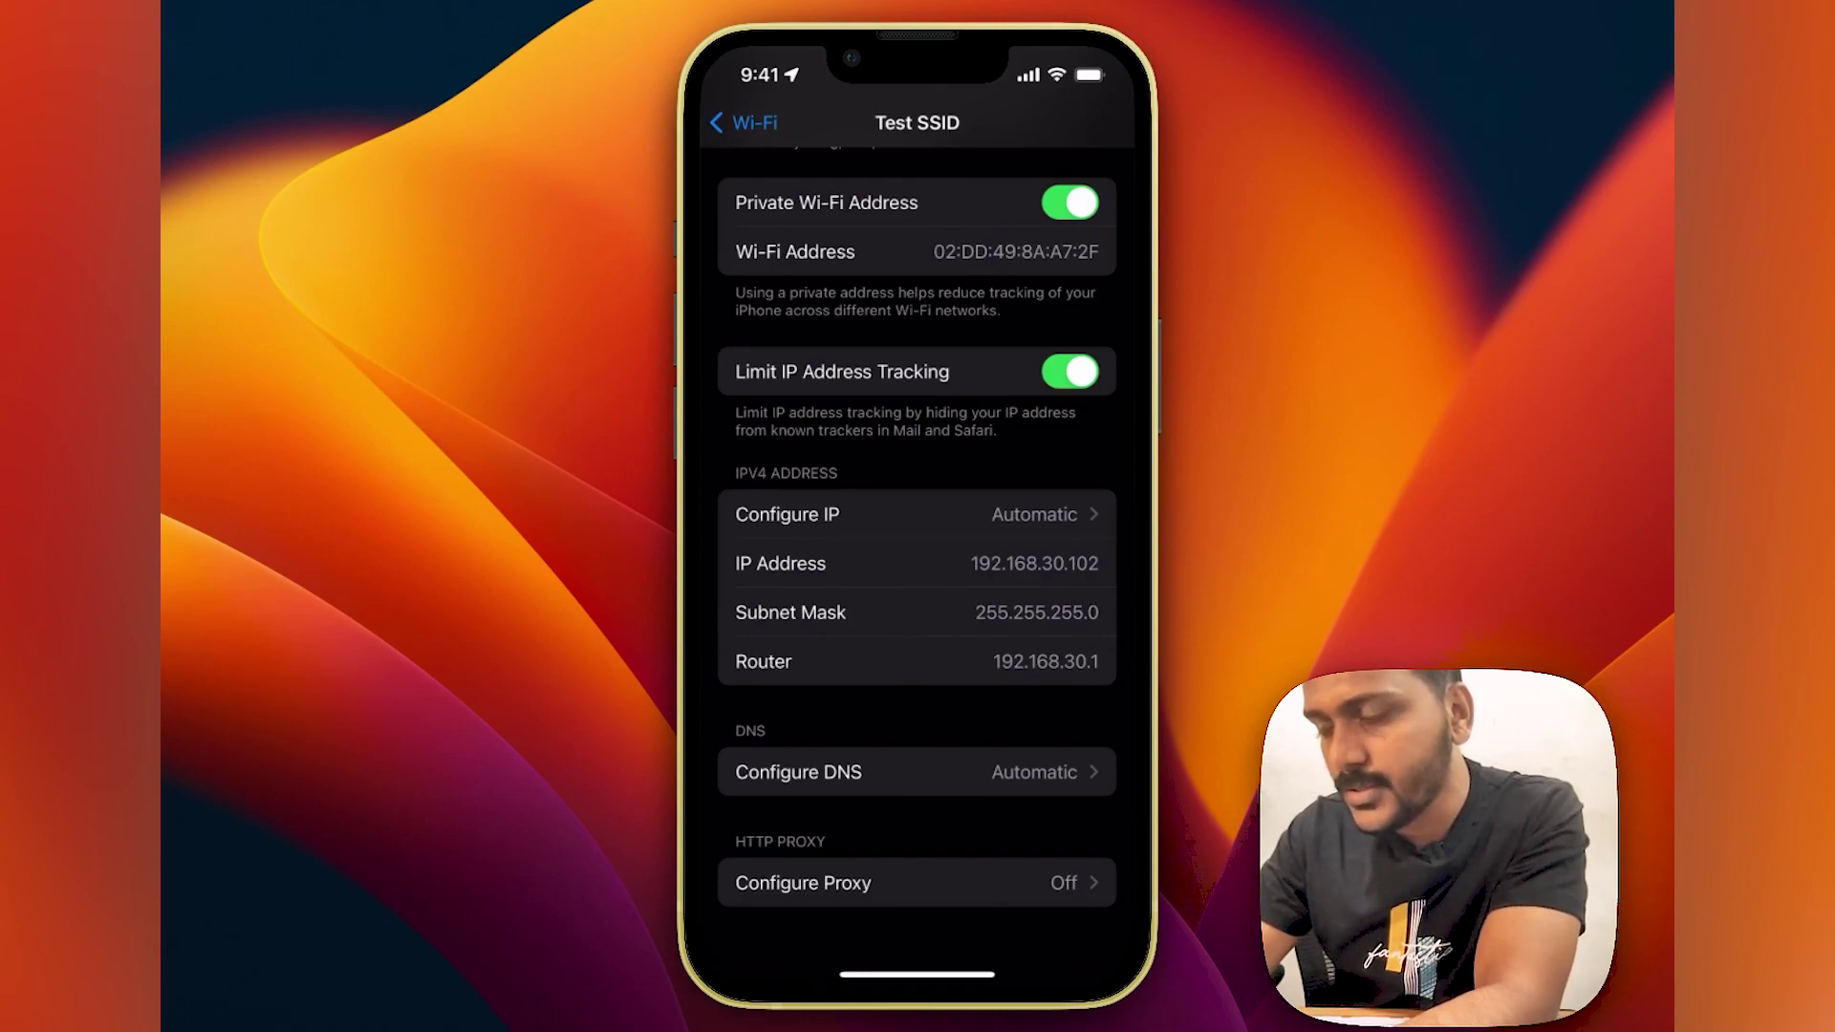
scroll(917, 535, "up", 5)
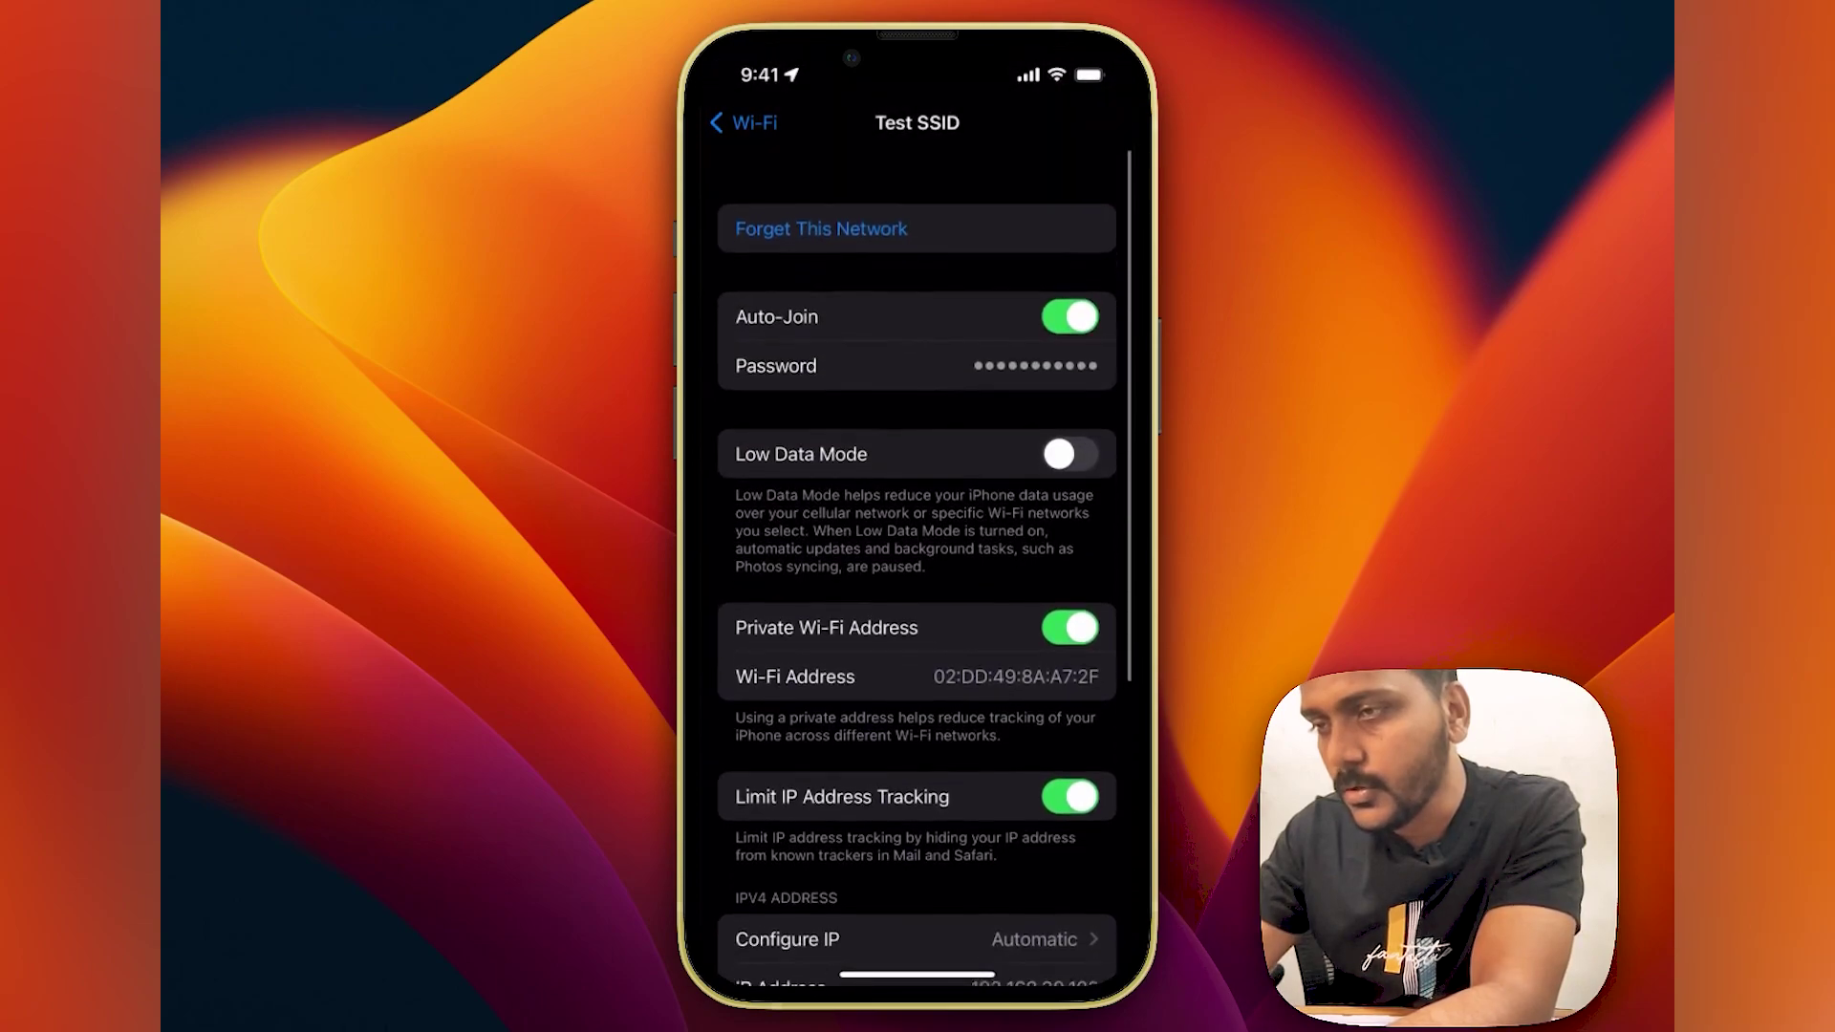